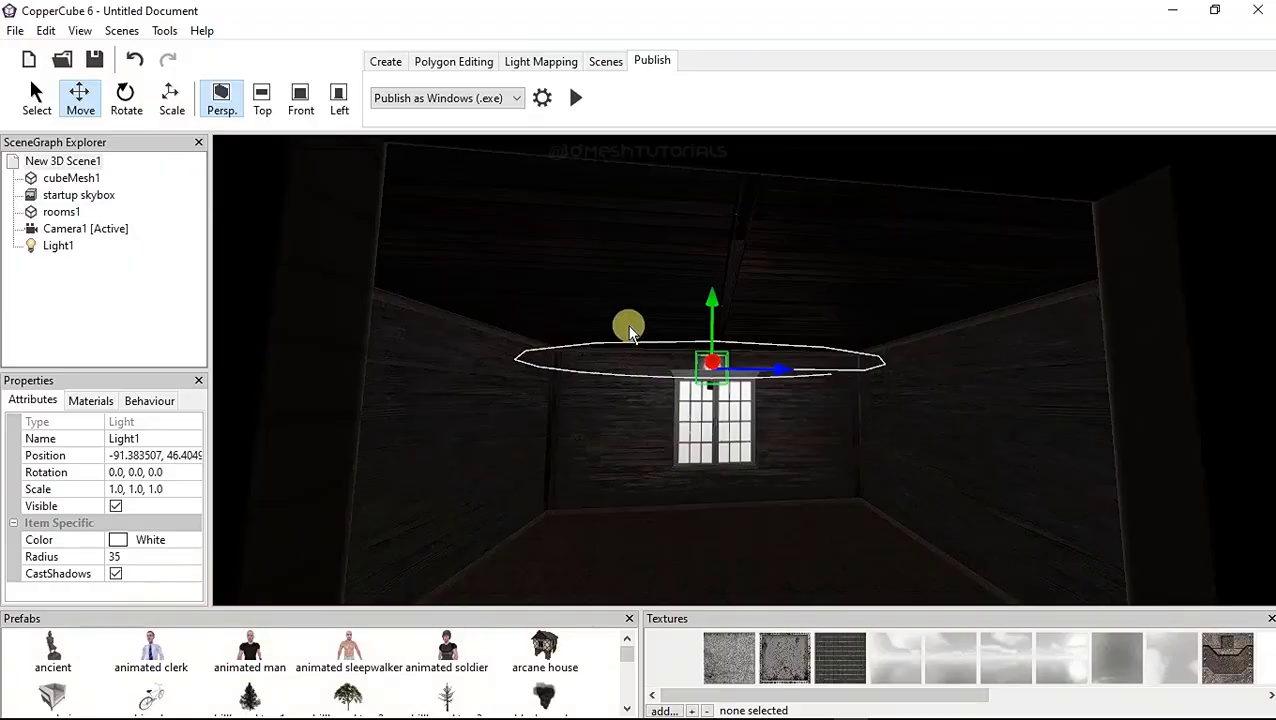
Lower Light1 toward the floor and run a quick playtest to check it
{"action": "left_click_drag", "start_coordinate": [714, 296], "coordinate": [692, 318]}
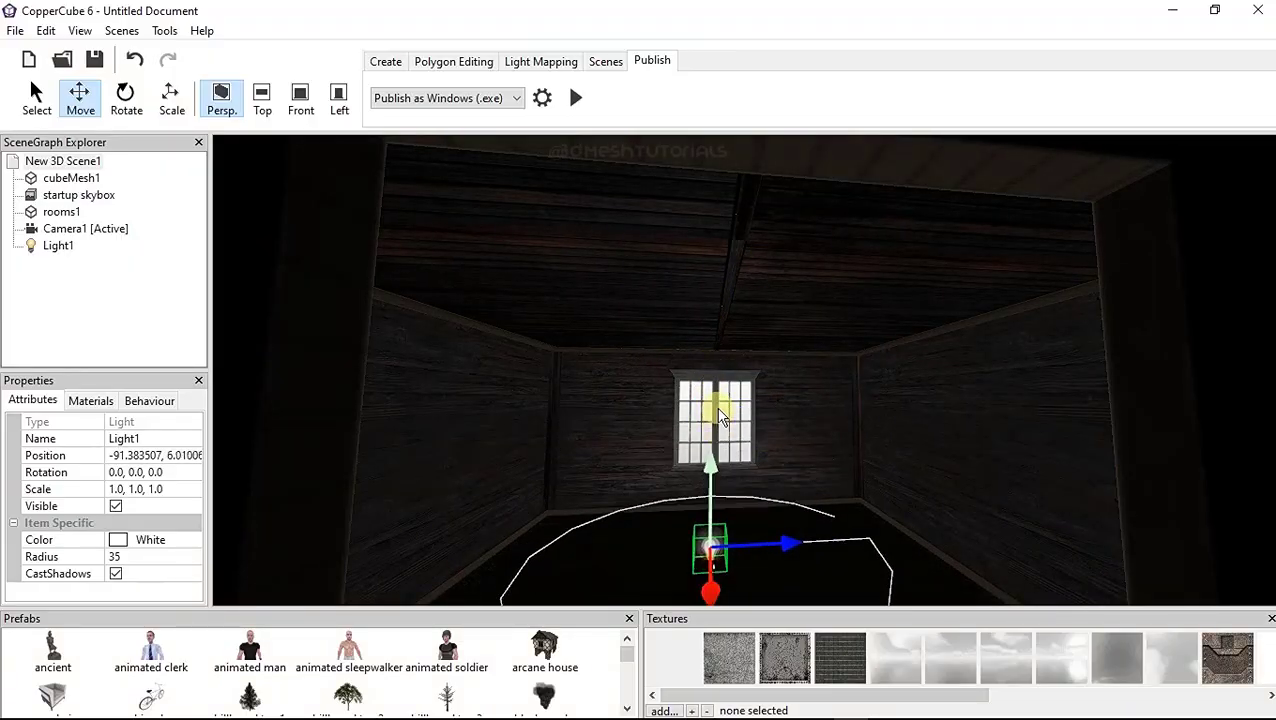
{"action": "left_click", "coordinate": [568, 110]}
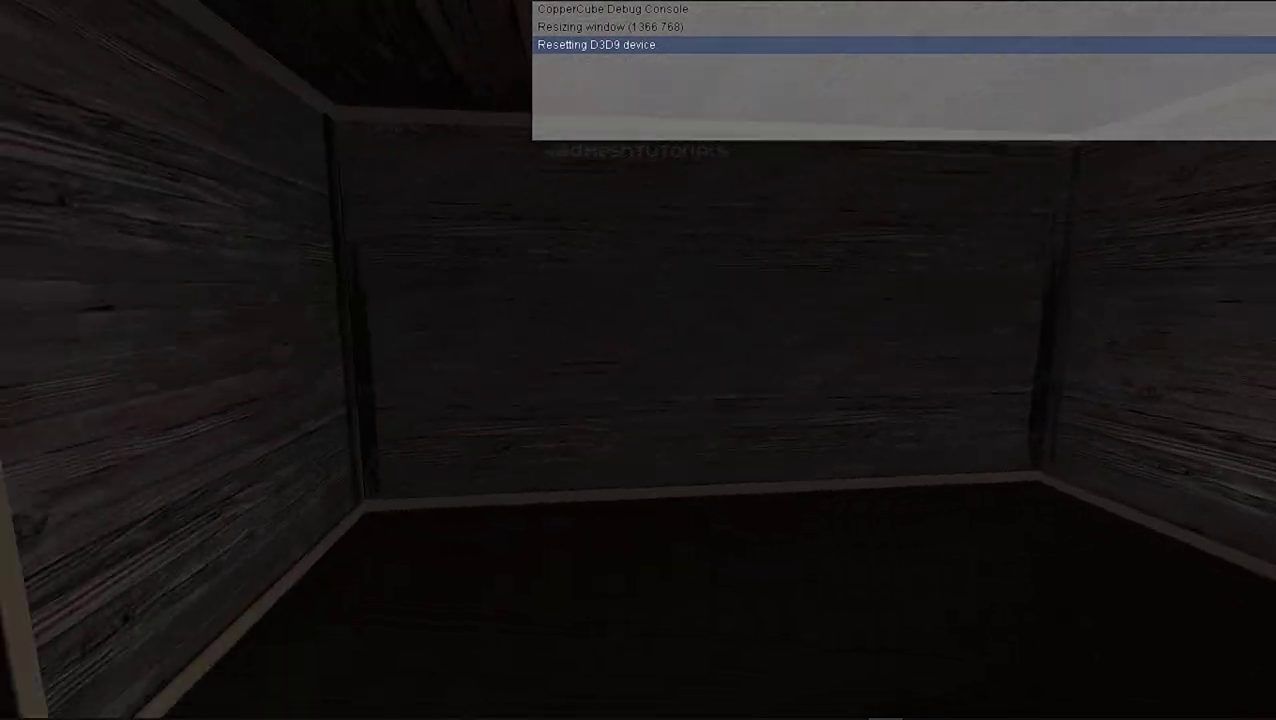
{"action": "key", "text": "Escape"}
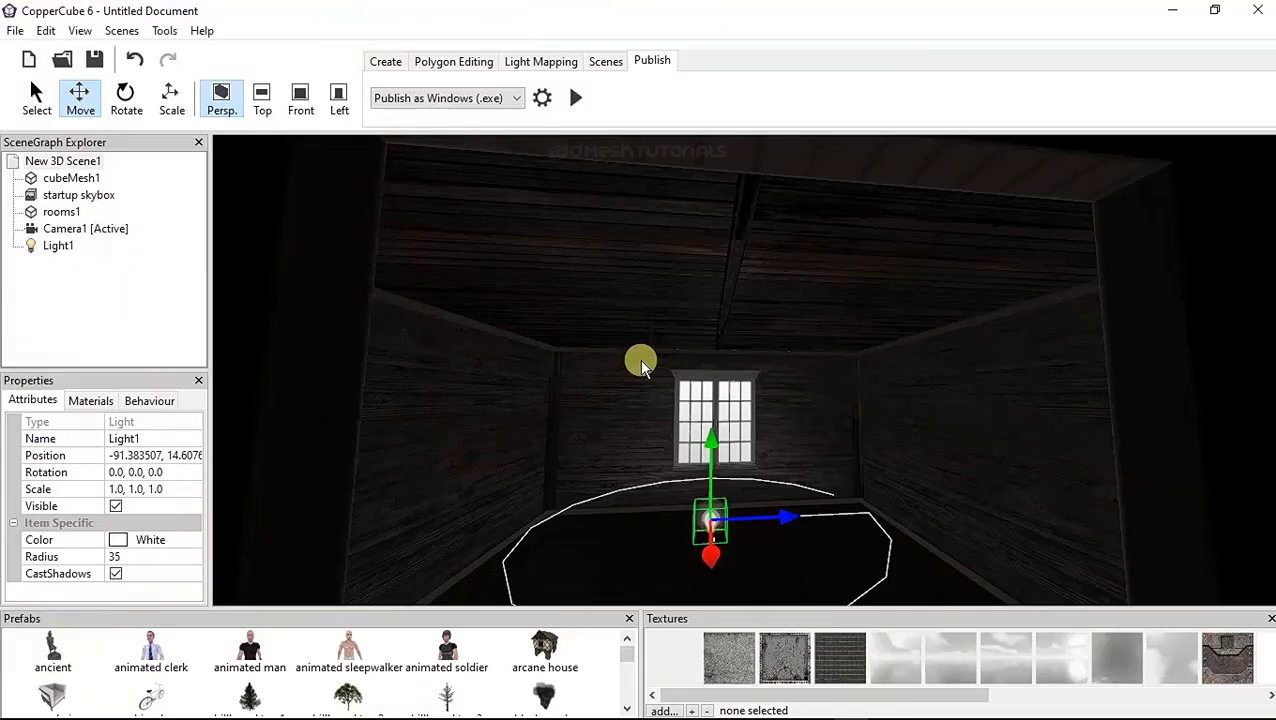
Position Light1 just in front of the end room's window wall at x −134.21, y 15.53
{"action": "scroll", "coordinate": [695, 569], "scroll_direction": "up", "scroll_amount": 3}
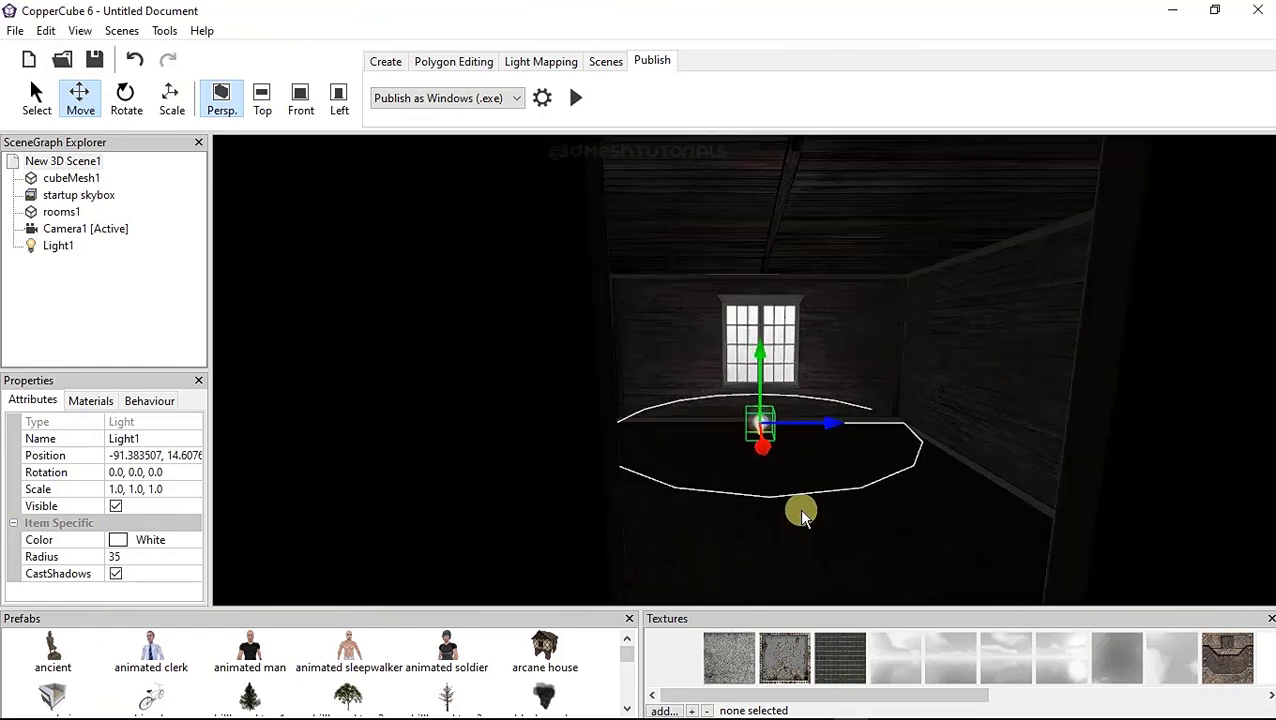
{"action": "scroll", "coordinate": [800, 512], "scroll_direction": "up", "scroll_amount": 3}
{"action": "left_click_drag", "start_coordinate": [798, 530], "coordinate": [775, 330]}
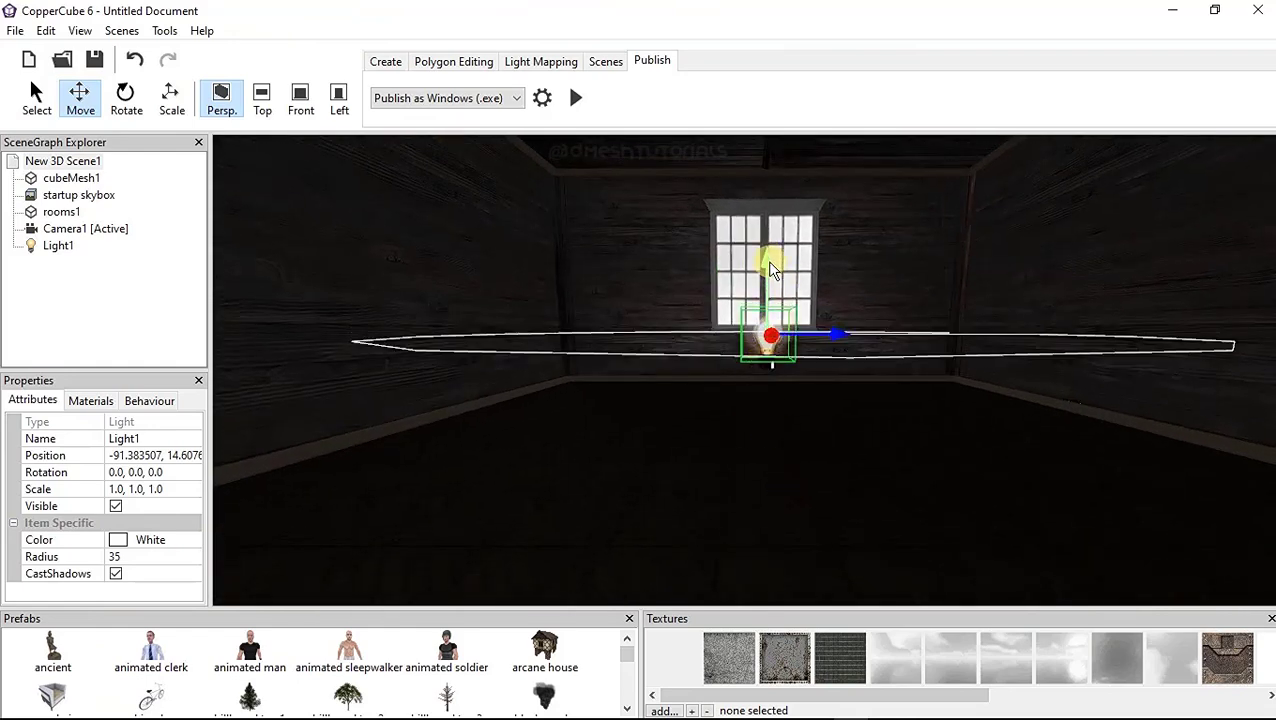
{"action": "mouse_move", "coordinate": [771, 268]}
{"action": "left_mouse_down"}
{"action": "mouse_move", "coordinate": [779, 222]}
{"action": "mouse_move", "coordinate": [655, 423]}
{"action": "mouse_move", "coordinate": [735, 461]}
{"action": "left_mouse_up"}
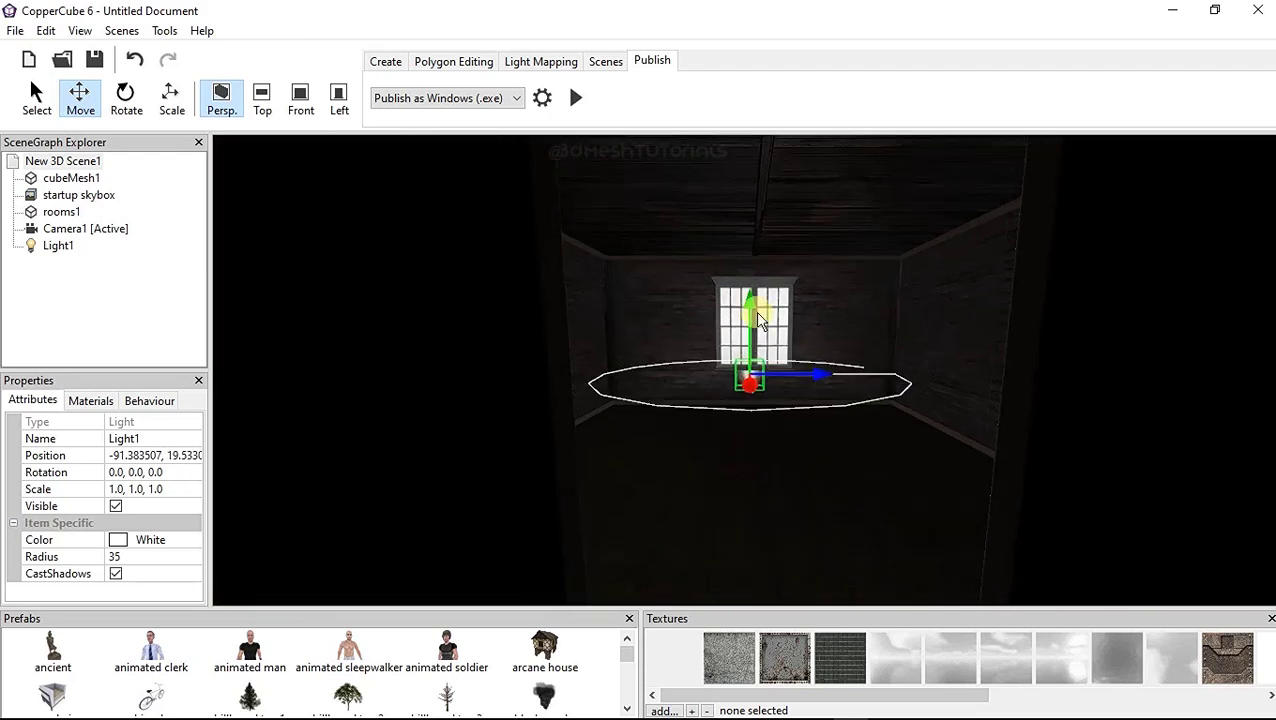
{"action": "left_click_drag", "start_coordinate": [759, 319], "coordinate": [765, 295]}
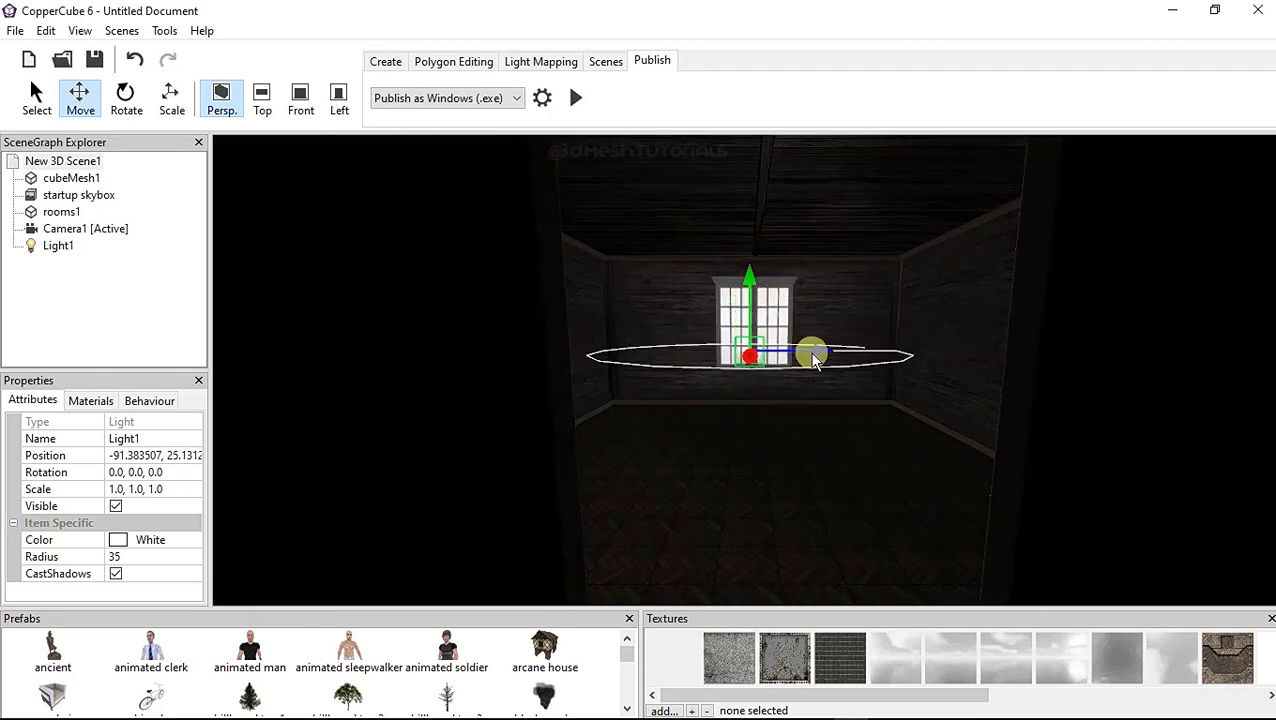
{"action": "mouse_move", "coordinate": [815, 360]}
{"action": "left_mouse_down"}
{"action": "mouse_move", "coordinate": [879, 378]}
{"action": "mouse_move", "coordinate": [795, 410]}
{"action": "mouse_move", "coordinate": [810, 415]}
{"action": "left_mouse_up"}
{"action": "left_click_drag", "start_coordinate": [752, 367], "coordinate": [840, 372]}
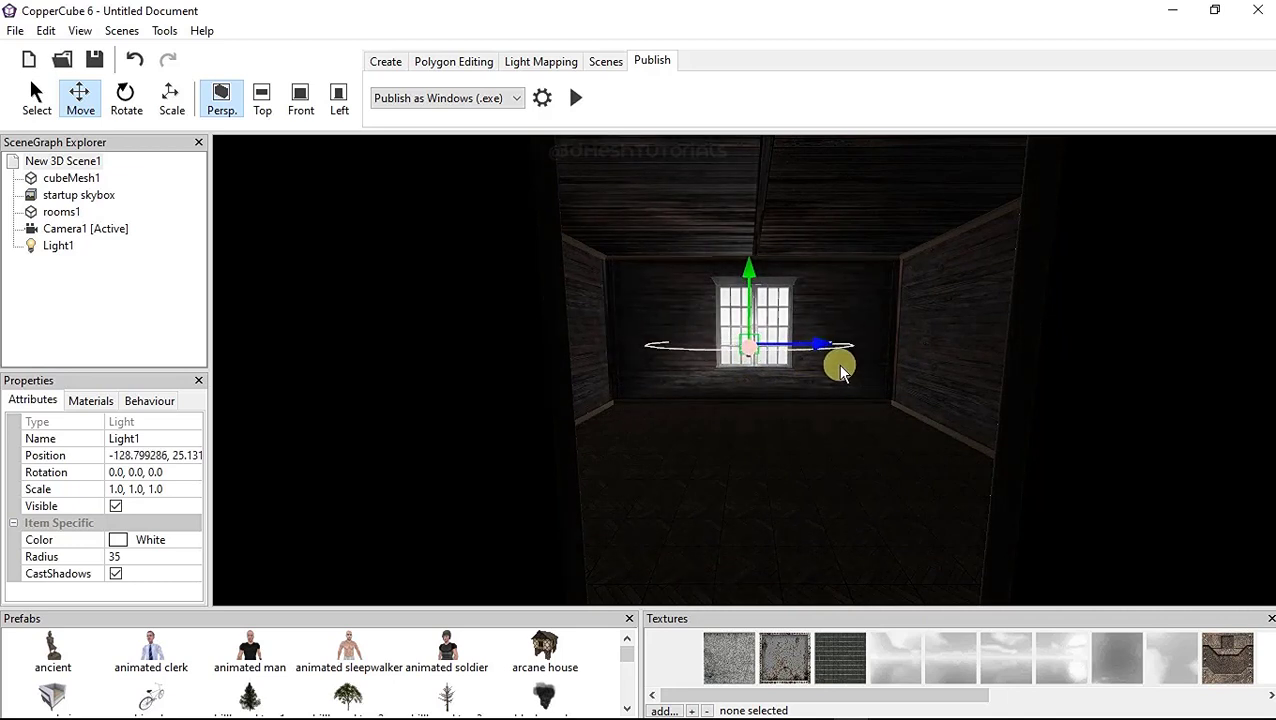
{"action": "mouse_move", "coordinate": [750, 270]}
{"action": "left_mouse_down"}
{"action": "mouse_move", "coordinate": [750, 237]}
{"action": "mouse_move", "coordinate": [764, 298]}
{"action": "left_mouse_up"}
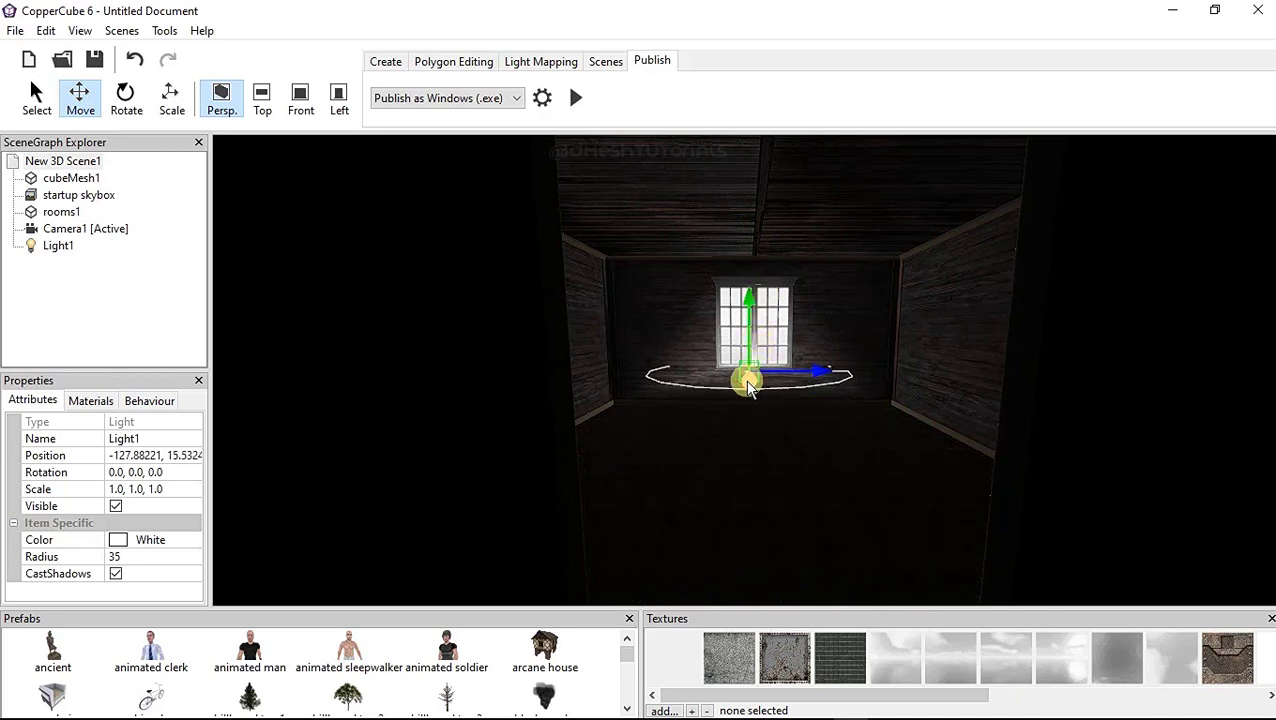
{"action": "left_click_drag", "start_coordinate": [727, 391], "coordinate": [770, 397]}
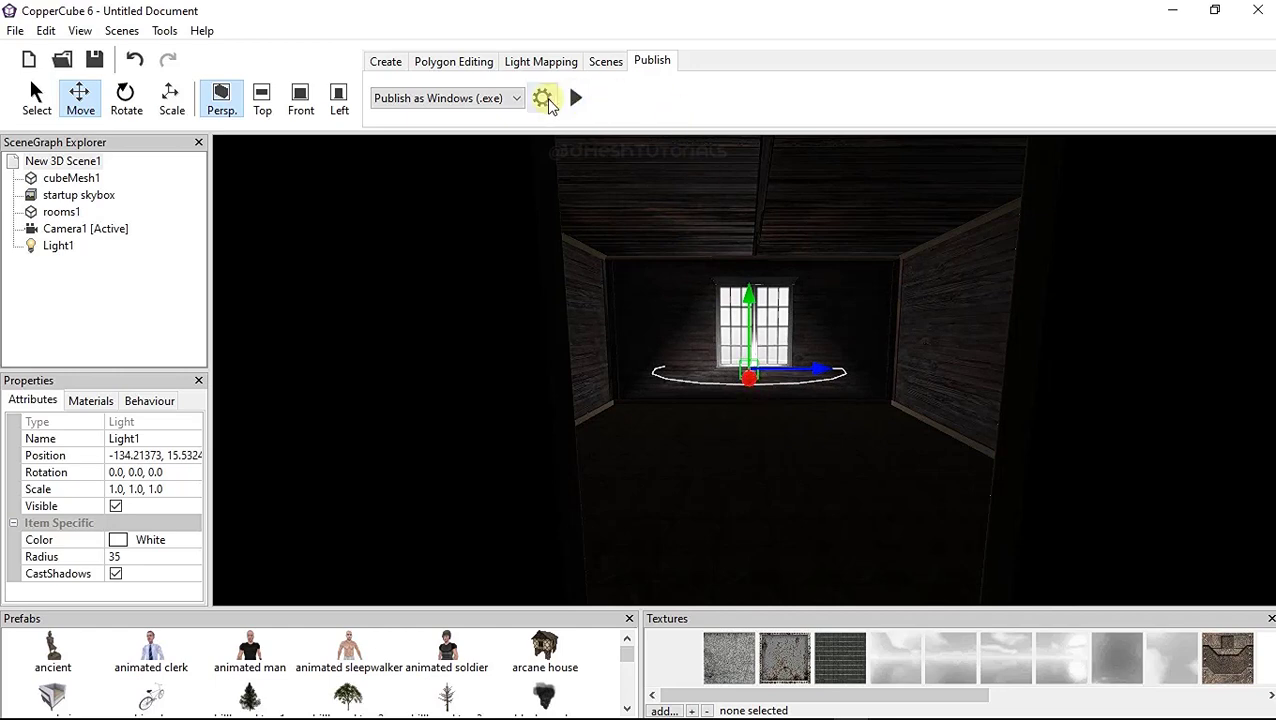
{"action": "left_click", "coordinate": [578, 99]}
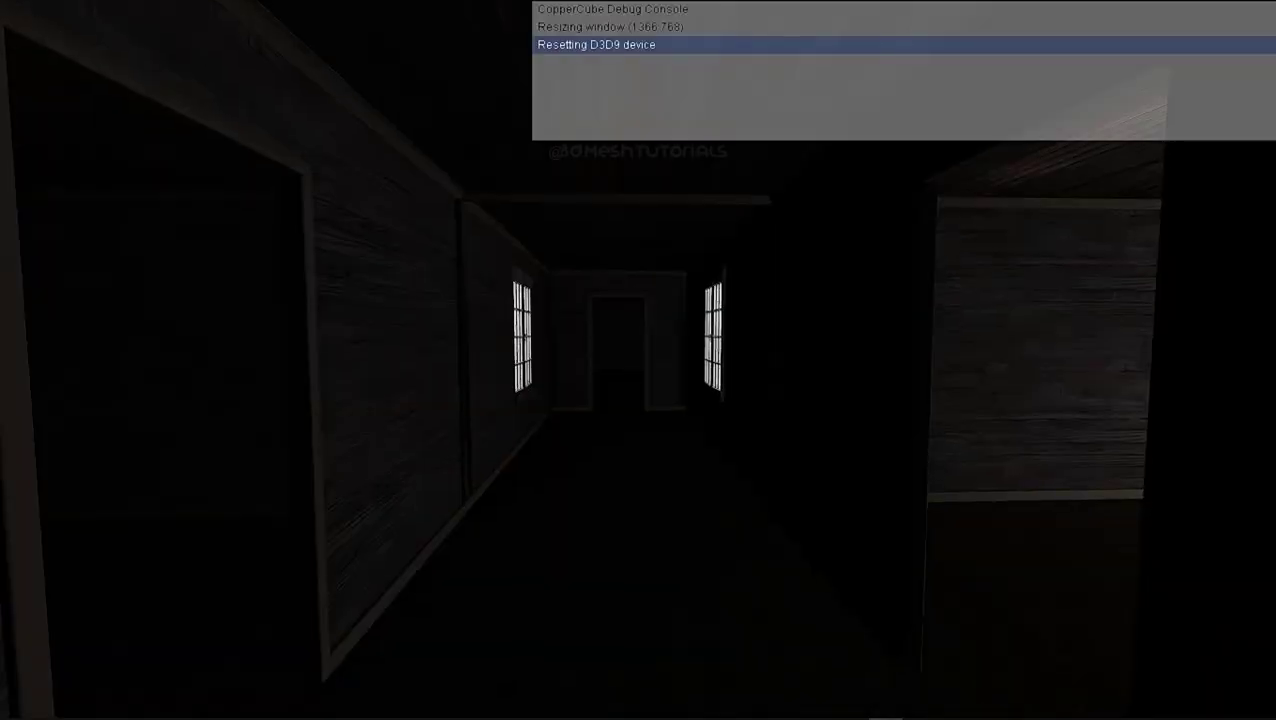
{"action": "key", "text": "w"}
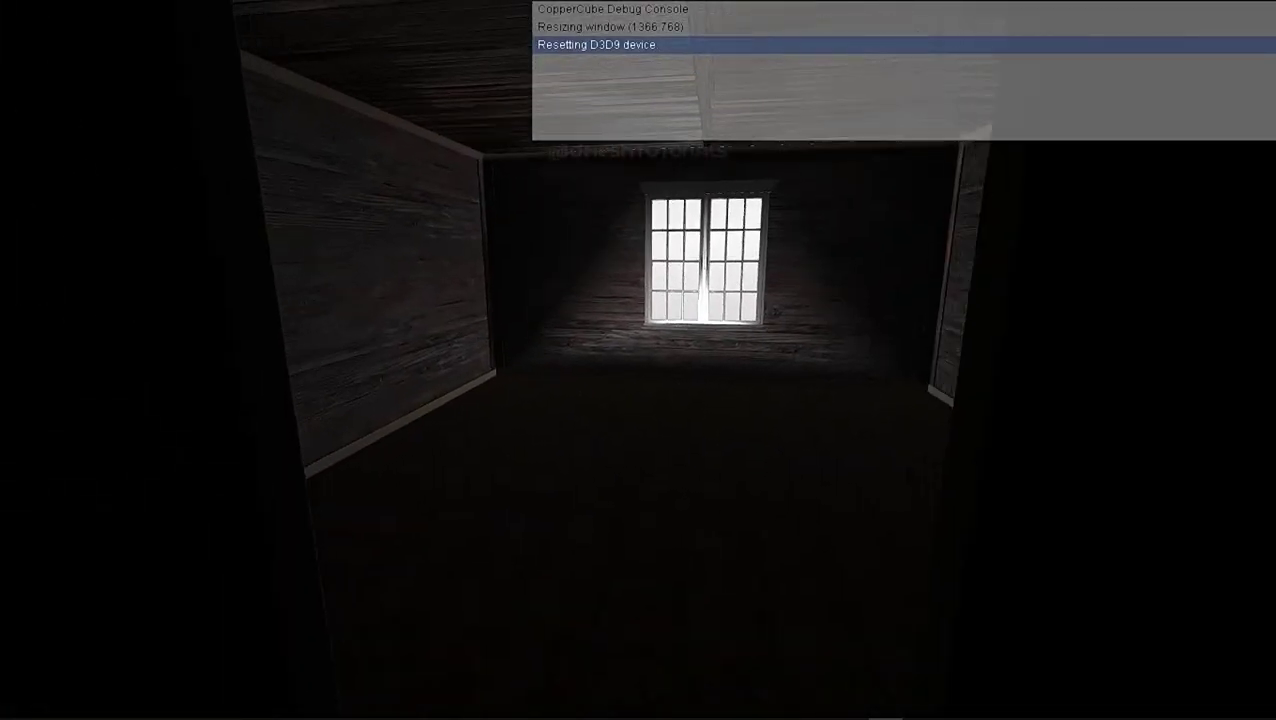
{"action": "key", "text": "w"}
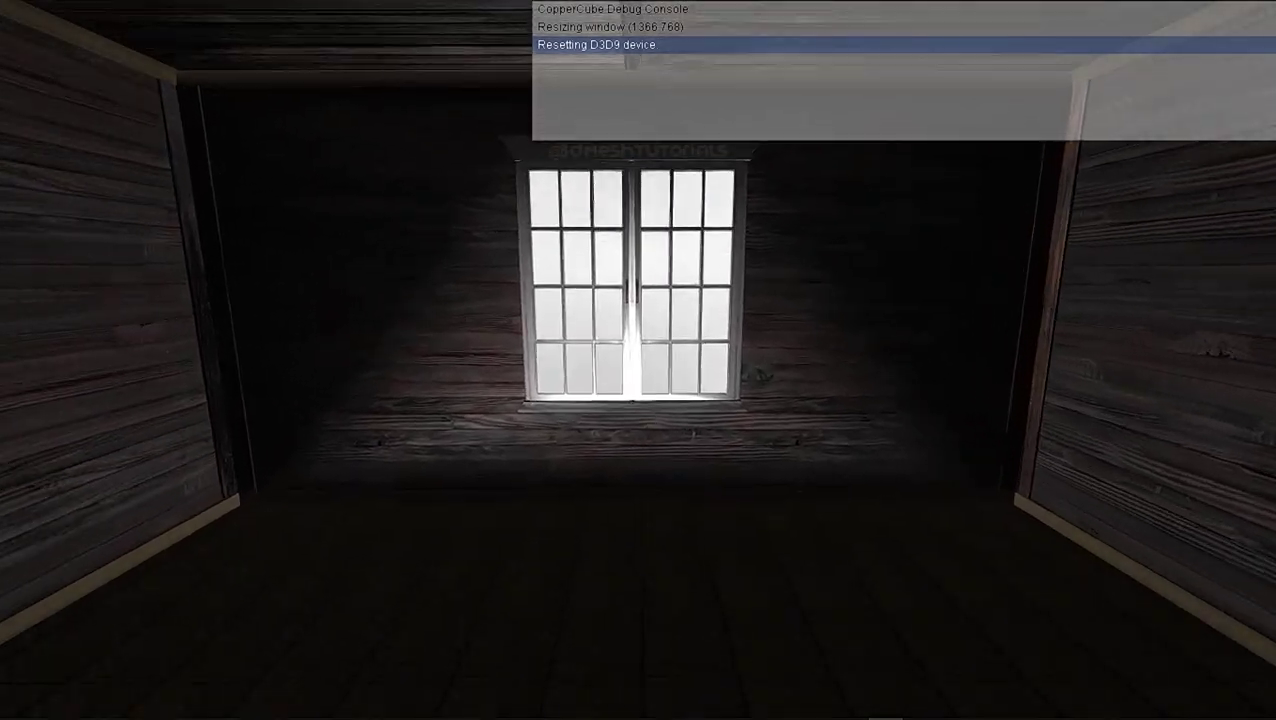
{"action": "key", "text": "w"}
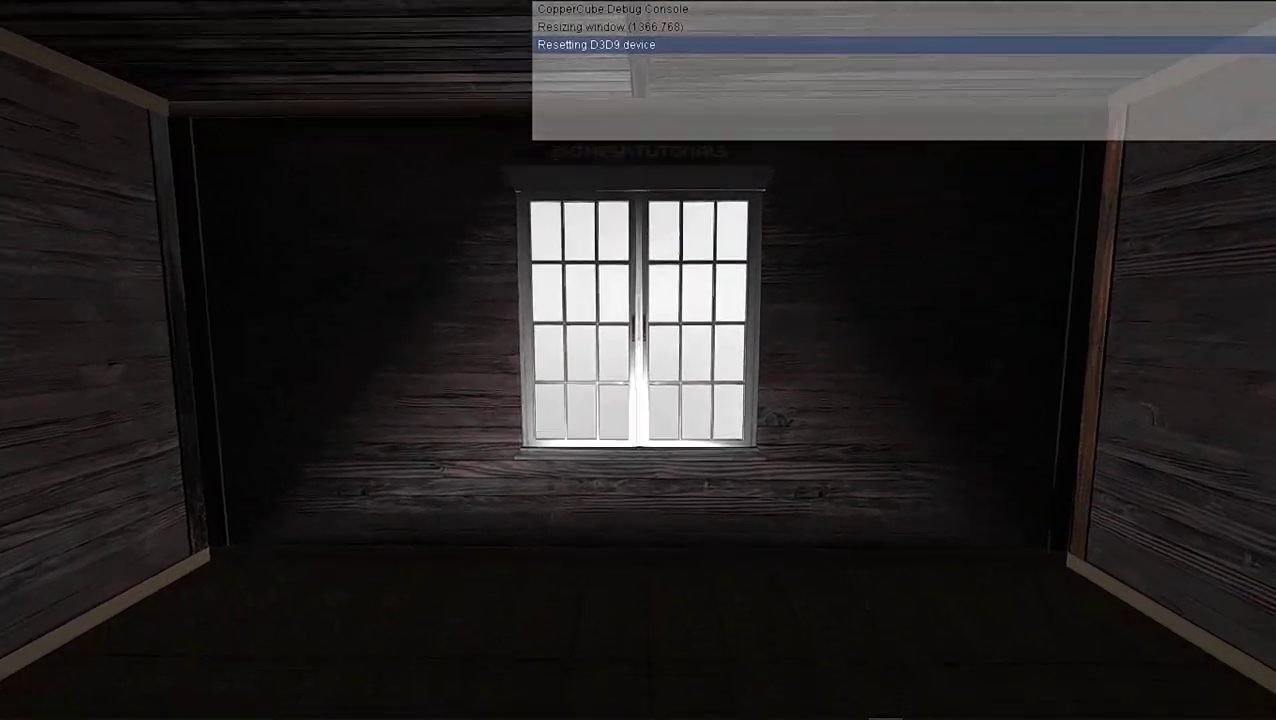
{"action": "key", "text": "w"}
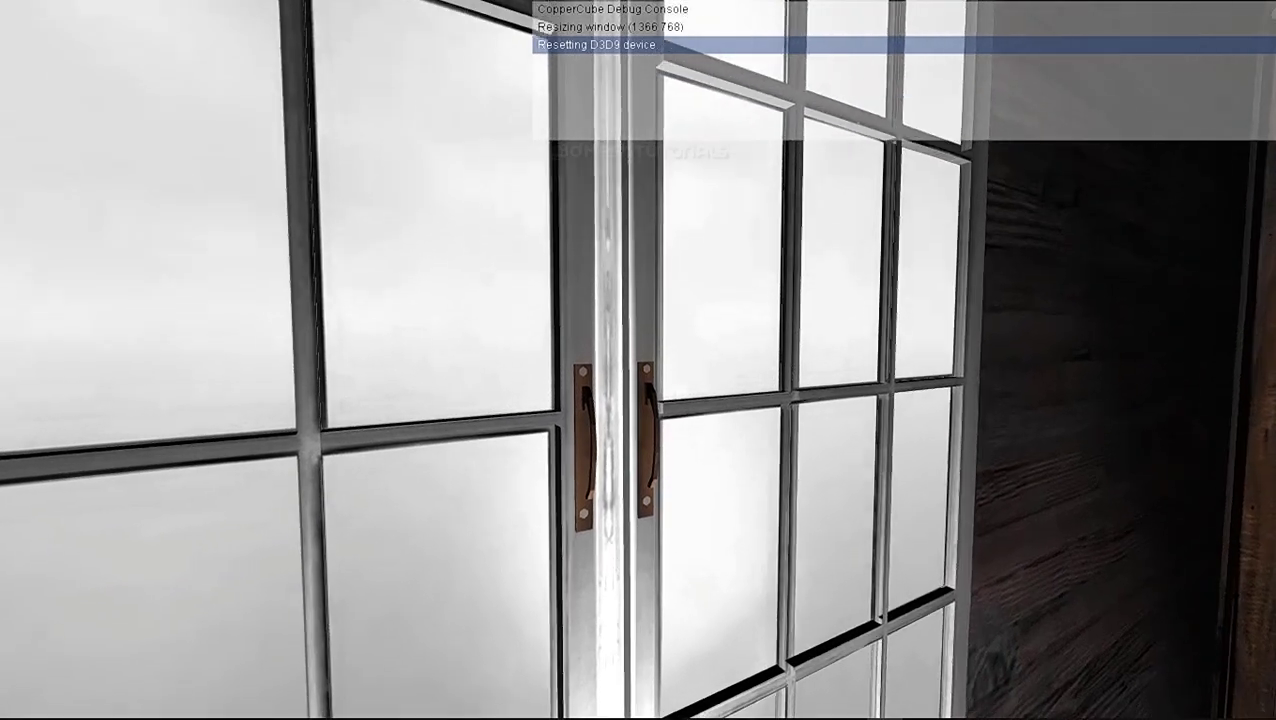
{"action": "key", "text": "Left"}
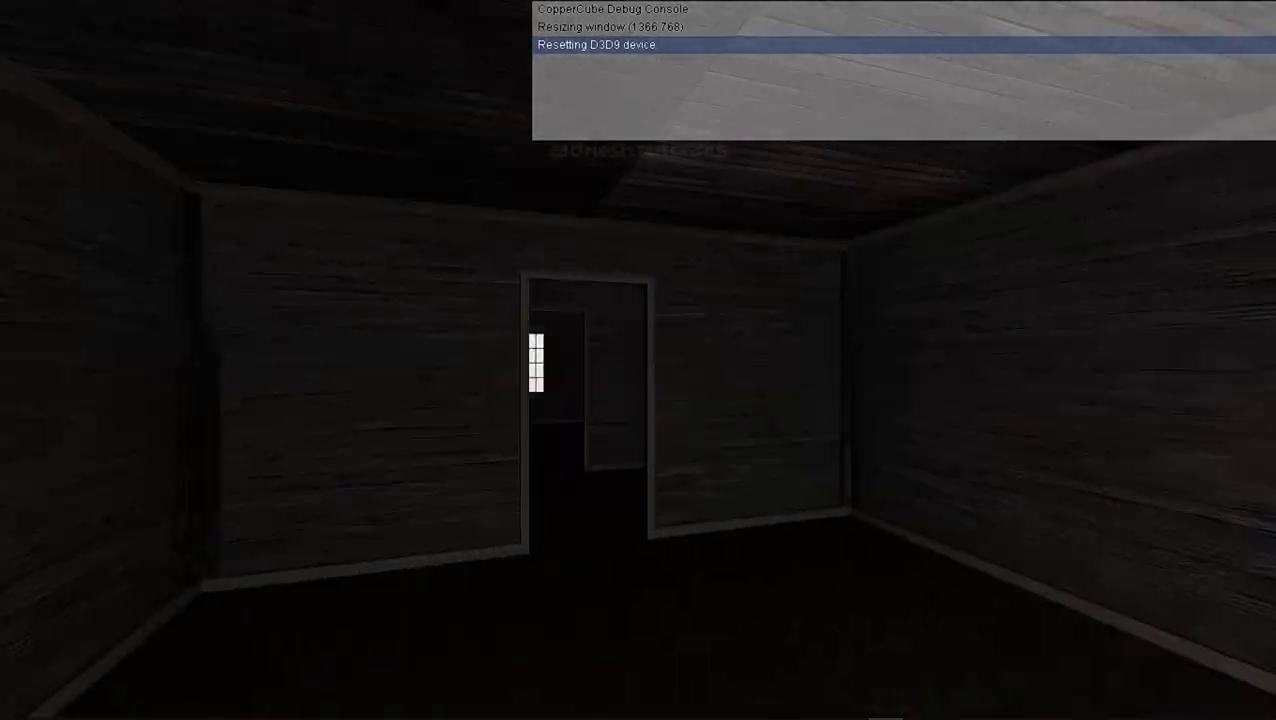
{"action": "key", "text": "Escape"}
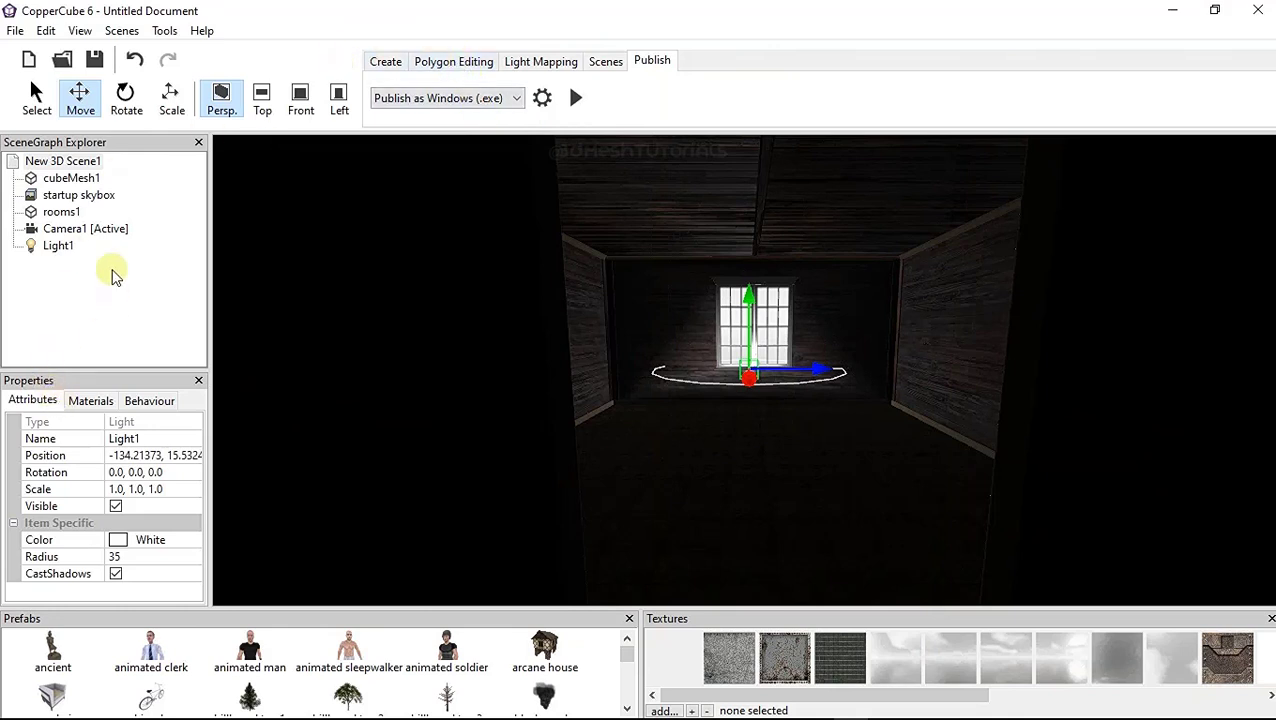
Clone Light1 into Light2 and place it beside the opposite room's window at x 135.10
{"action": "right_click", "coordinate": [66, 248]}
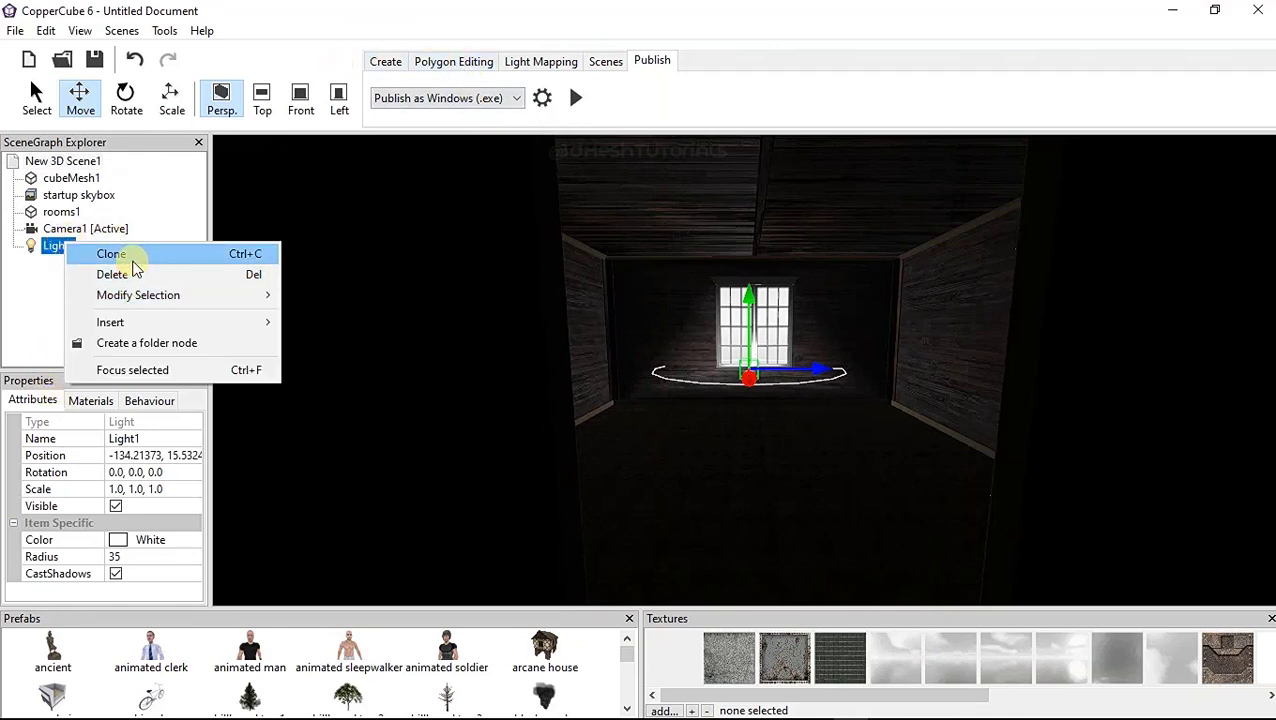
{"action": "left_click", "coordinate": [132, 257]}
{"action": "left_click_drag", "start_coordinate": [755, 392], "coordinate": [845, 420]}
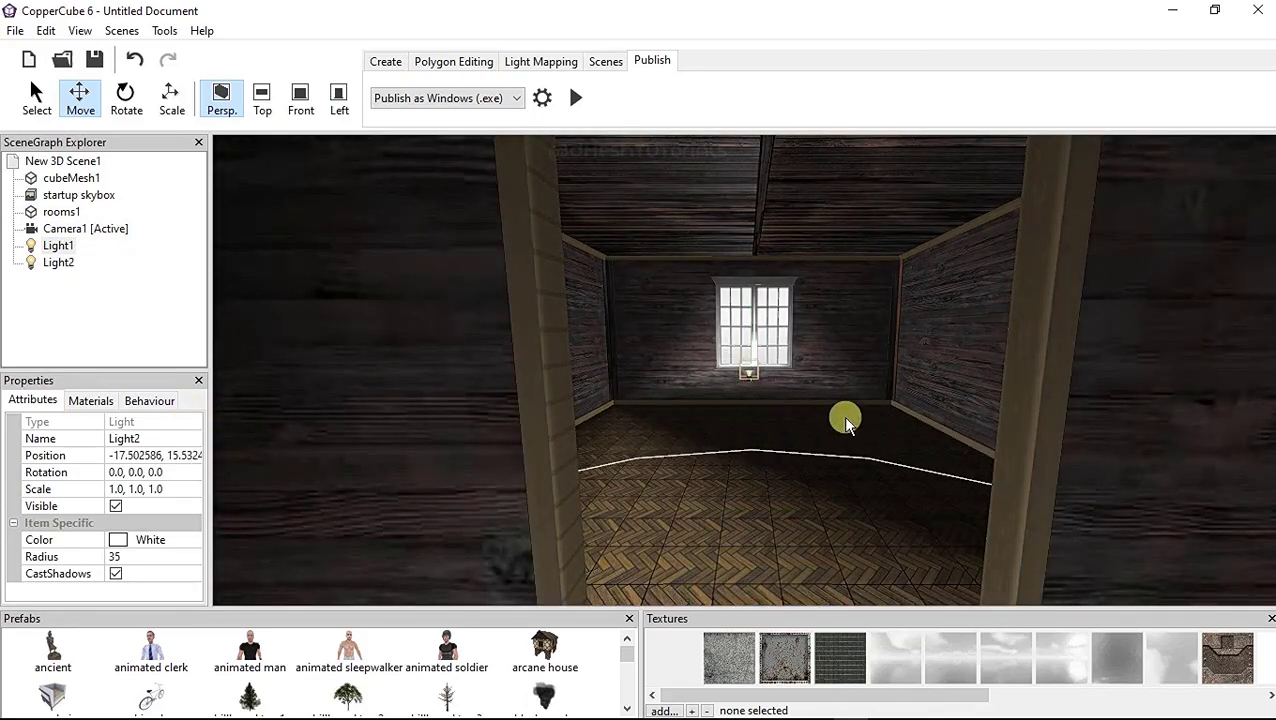
{"action": "mouse_move", "coordinate": [845, 420]}
{"action": "right_mouse_down"}
{"action": "mouse_move", "coordinate": [598, 433]}
{"action": "mouse_move", "coordinate": [681, 442]}
{"action": "mouse_move", "coordinate": [763, 350]}
{"action": "mouse_move", "coordinate": [743, 358]}
{"action": "right_mouse_up"}
{"action": "scroll", "coordinate": [741, 349], "scroll_direction": "down", "scroll_amount": 3}
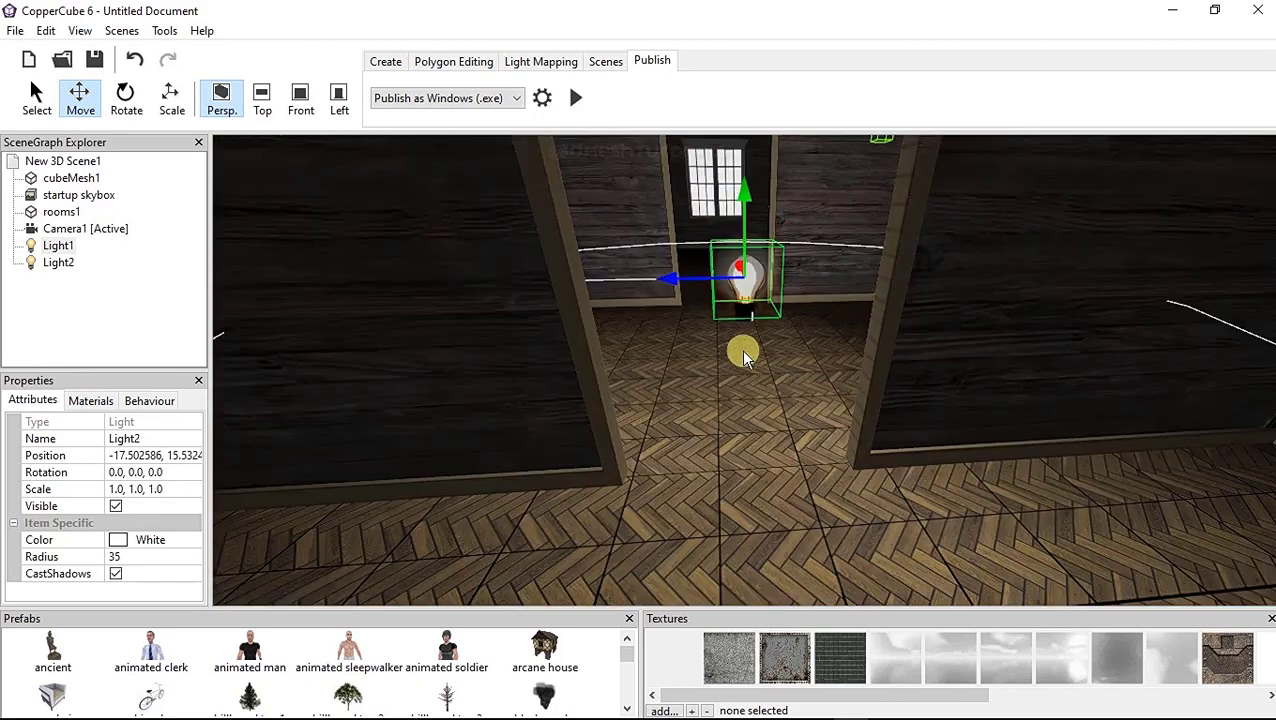
{"action": "mouse_move", "coordinate": [737, 262]}
{"action": "left_mouse_down"}
{"action": "mouse_move", "coordinate": [459, 276]}
{"action": "mouse_move", "coordinate": [305, 302]}
{"action": "mouse_move", "coordinate": [348, 322]}
{"action": "mouse_move", "coordinate": [723, 185]}
{"action": "mouse_move", "coordinate": [720, 308]}
{"action": "mouse_move", "coordinate": [680, 285]}
{"action": "mouse_move", "coordinate": [666, 251]}
{"action": "mouse_move", "coordinate": [688, 322]}
{"action": "mouse_move", "coordinate": [649, 390]}
{"action": "mouse_move", "coordinate": [604, 390]}
{"action": "mouse_move", "coordinate": [645, 398]}
{"action": "left_mouse_up"}
{"action": "left_click_drag", "start_coordinate": [713, 370], "coordinate": [685, 357]}
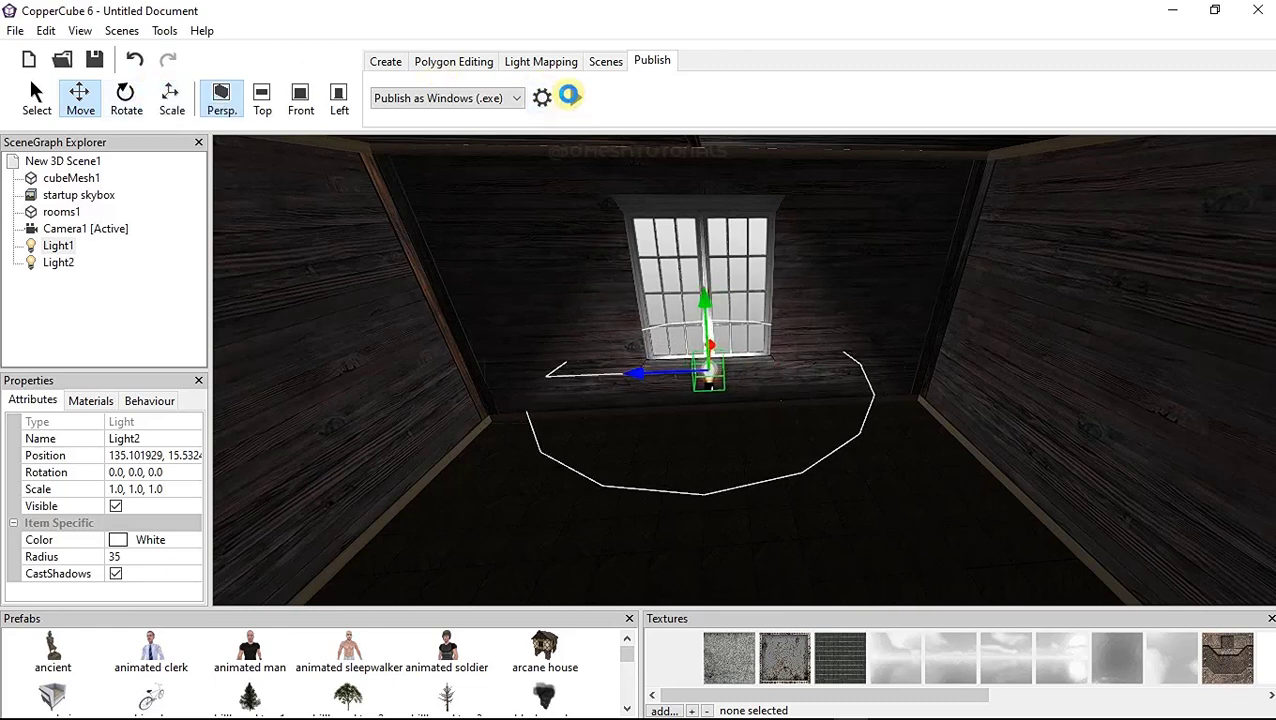
{"action": "left_click", "coordinate": [568, 95]}
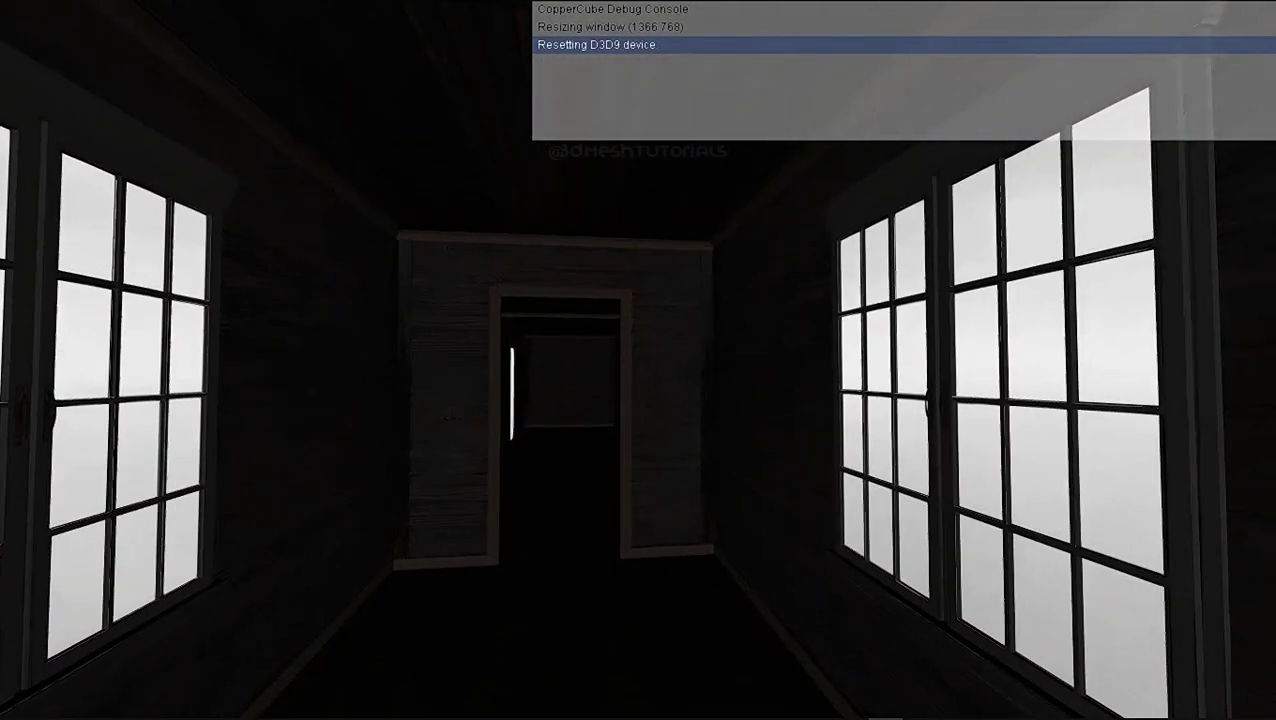
{"action": "left_click_drag", "start_coordinate": [622, 384], "coordinate": [638, 473]}
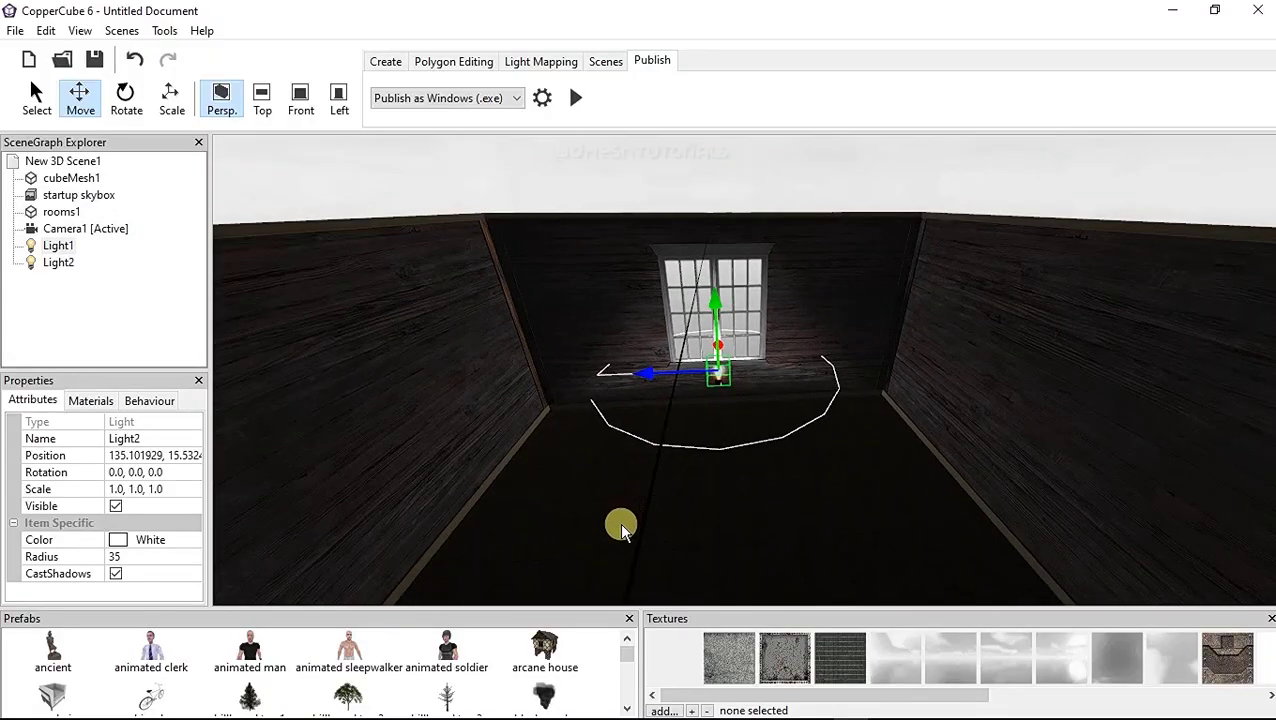
Switch to the Top view and begin zooming out over the house
{"action": "mouse_move", "coordinate": [619, 522]}
{"action": "left_mouse_down"}
{"action": "mouse_move", "coordinate": [567, 437]}
{"action": "mouse_move", "coordinate": [735, 390]}
{"action": "mouse_move", "coordinate": [889, 293]}
{"action": "mouse_move", "coordinate": [932, 513]}
{"action": "mouse_move", "coordinate": [943, 455]}
{"action": "left_mouse_up"}
{"action": "scroll", "coordinate": [735, 390], "scroll_direction": "down", "scroll_amount": 3}
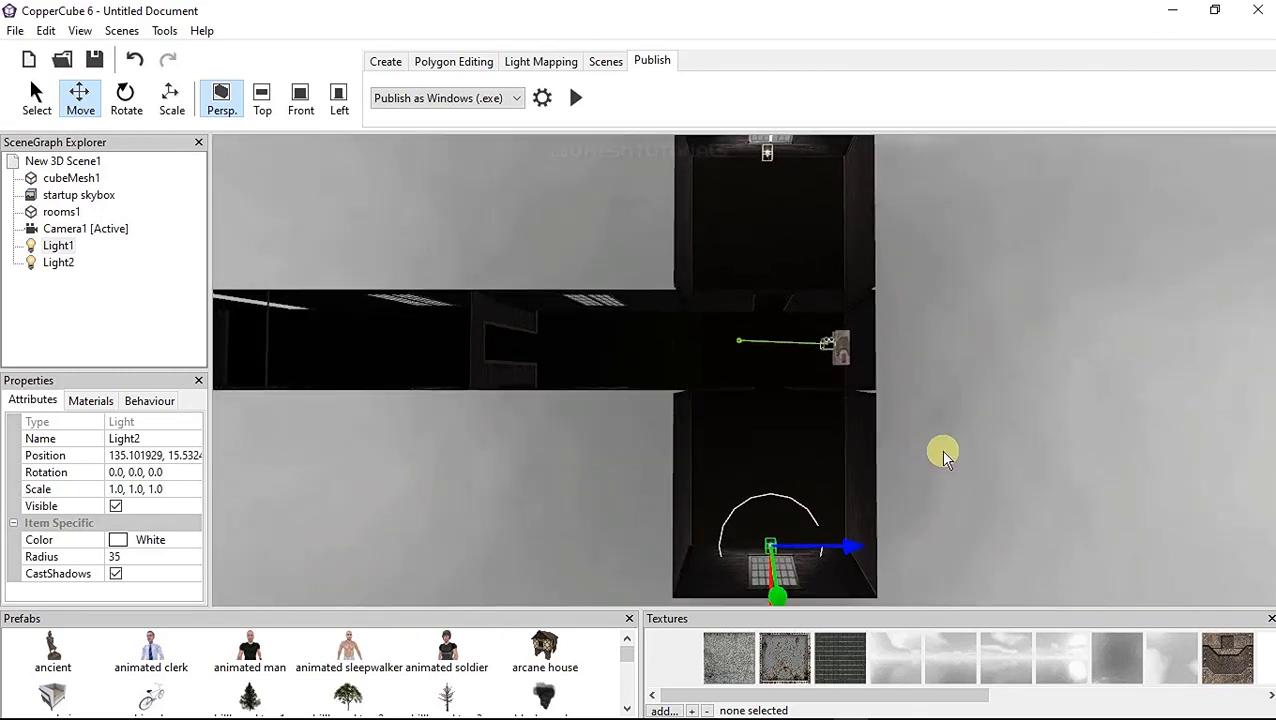
{"action": "left_click", "coordinate": [265, 98]}
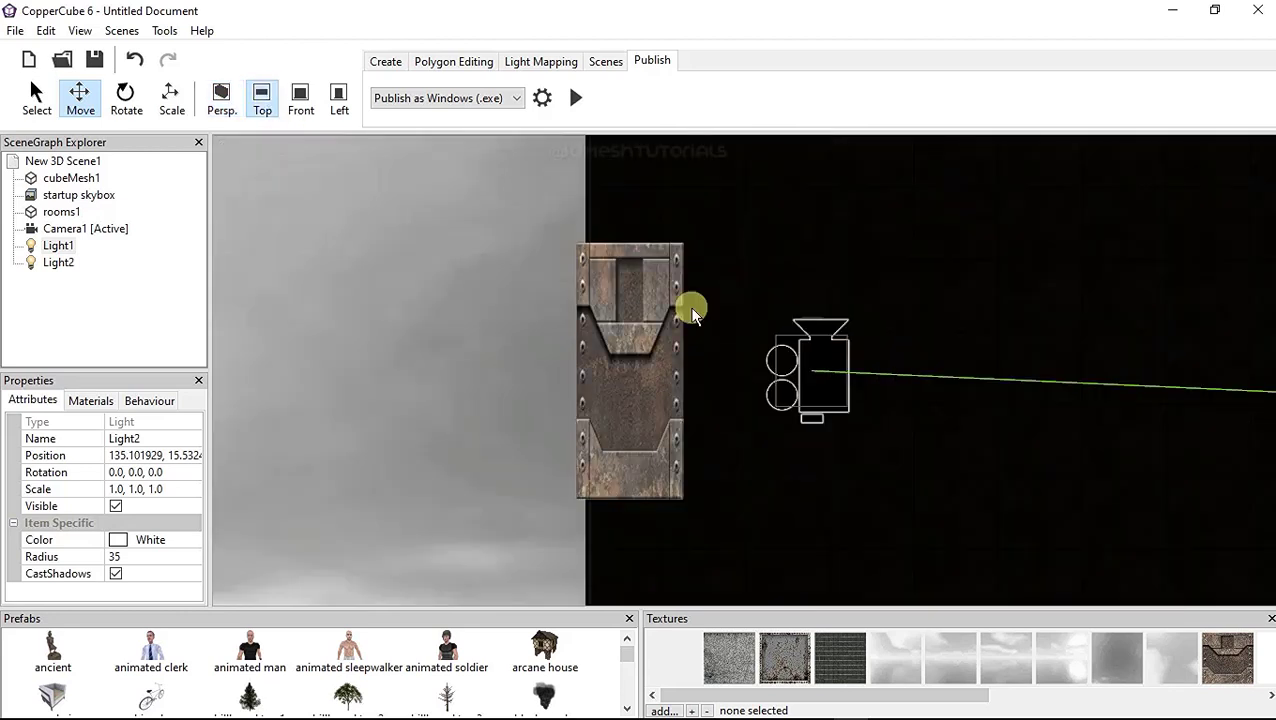
{"action": "scroll", "coordinate": [535, 436], "scroll_direction": "down", "scroll_amount": 5}
{"action": "scroll", "coordinate": [461, 425], "scroll_direction": "down", "scroll_amount": 3}
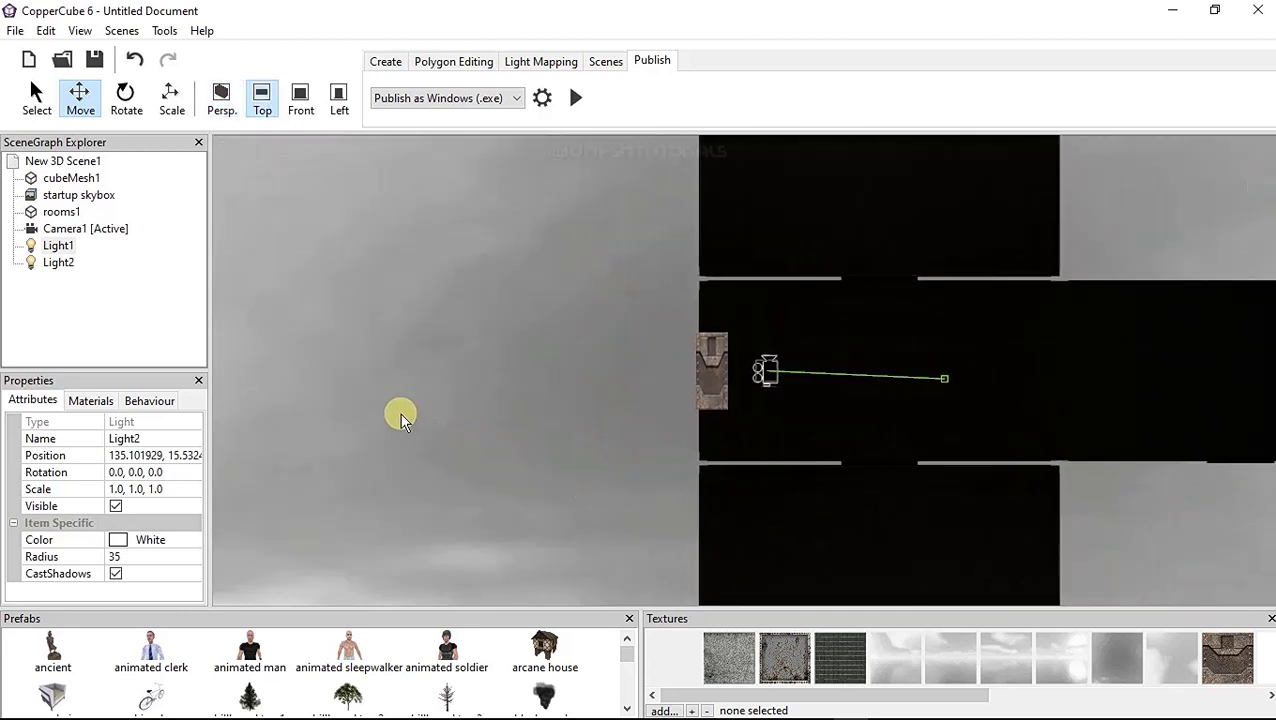
{"action": "scroll", "coordinate": [400, 418], "scroll_direction": "down", "scroll_amount": 2}
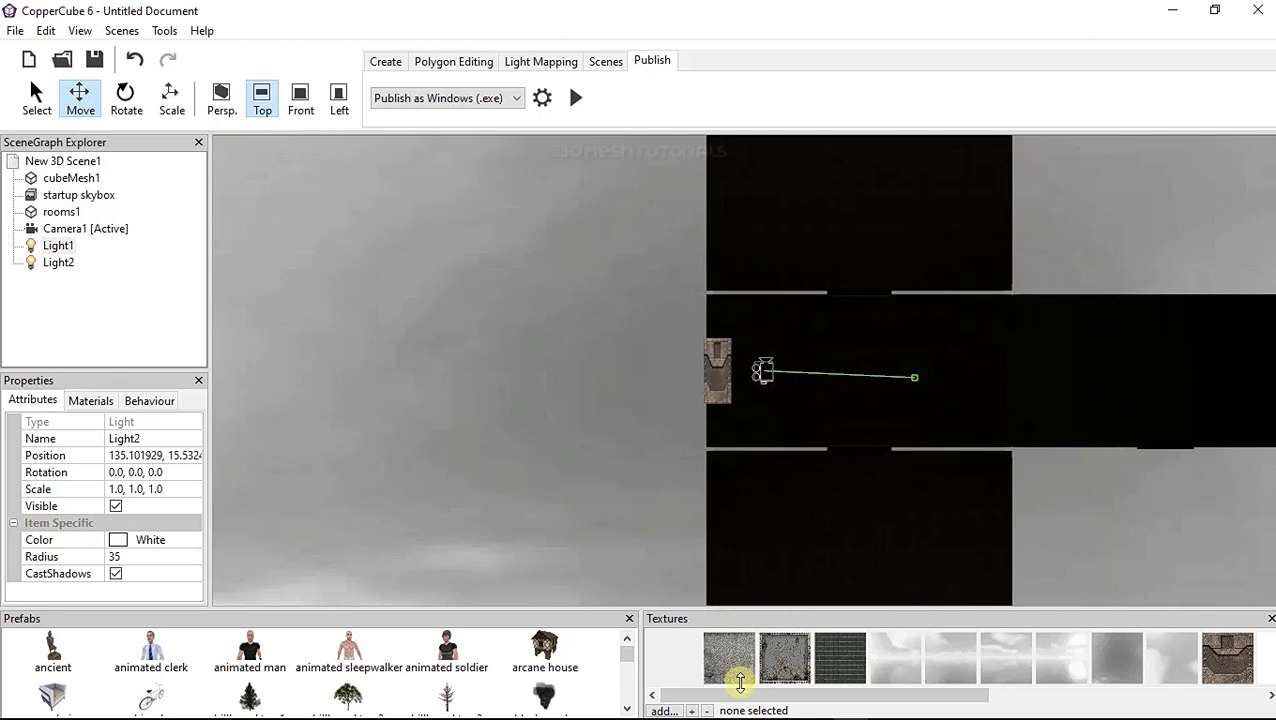
Enlarge the viewport, centre the whole house layout, and select Camera1 in the corridor
{"action": "left_click_drag", "start_coordinate": [740, 683], "coordinate": [740, 690]}
{"action": "scroll", "coordinate": [570, 436], "scroll_direction": "down", "scroll_amount": 1}
{"action": "scroll", "coordinate": [518, 375], "scroll_direction": "down", "scroll_amount": 1}
{"action": "scroll", "coordinate": [516, 376], "scroll_direction": "down", "scroll_amount": 1}
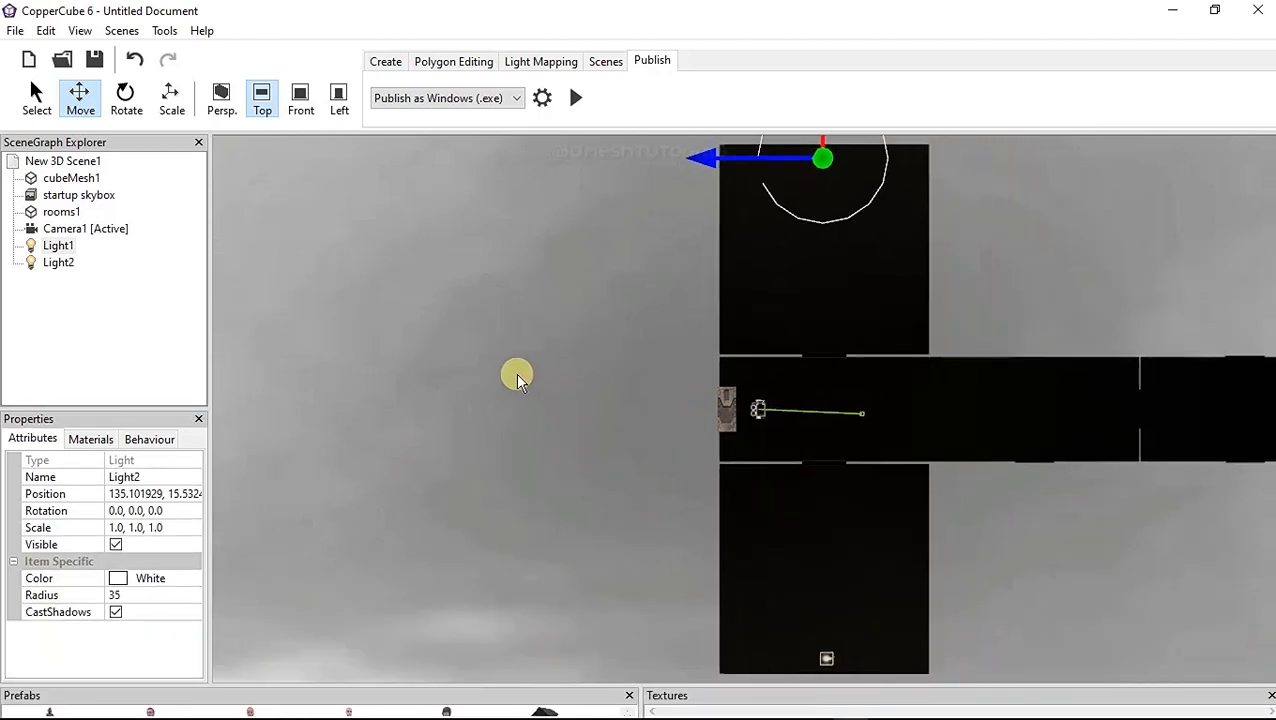
{"action": "scroll", "coordinate": [517, 379], "scroll_direction": "down", "scroll_amount": 1}
{"action": "scroll", "coordinate": [542, 252], "scroll_direction": "down", "scroll_amount": 1}
{"action": "scroll", "coordinate": [556, 258], "scroll_direction": "down", "scroll_amount": 1}
{"action": "scroll", "coordinate": [558, 260], "scroll_direction": "down", "scroll_amount": 1}
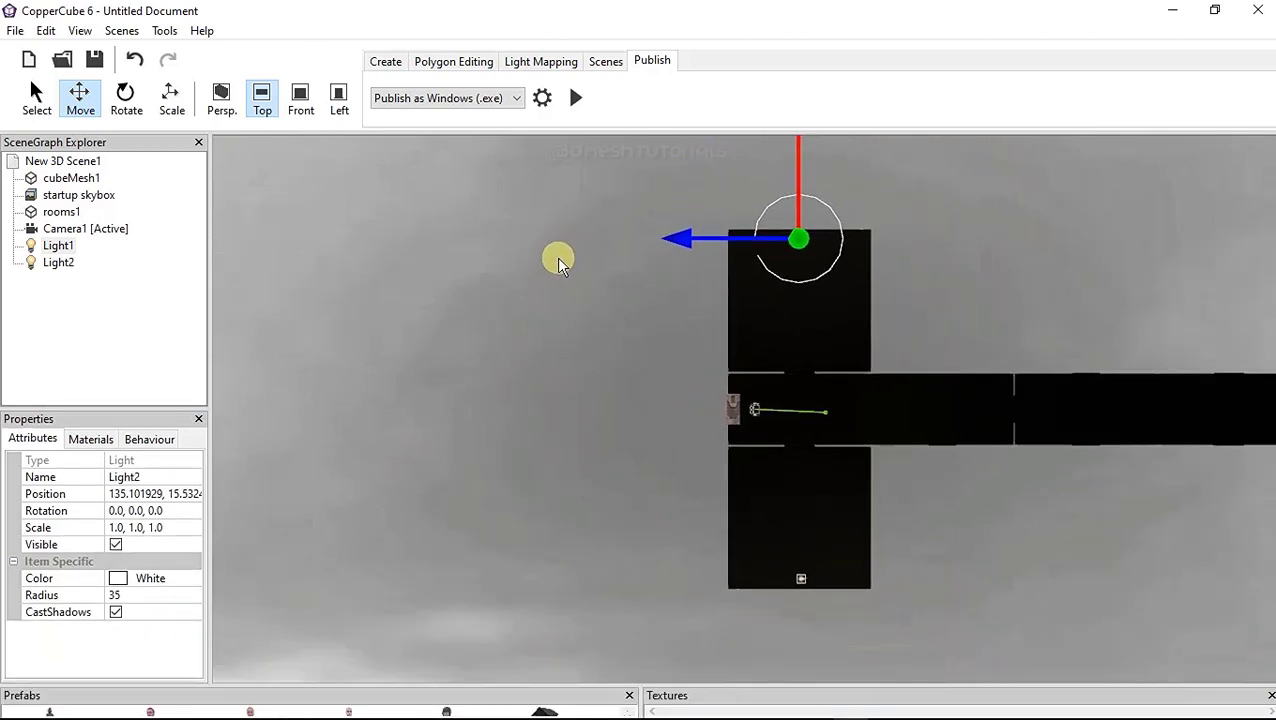
{"action": "mouse_move", "coordinate": [558, 260]}
{"action": "right_mouse_down"}
{"action": "mouse_move", "coordinate": [363, 266]}
{"action": "mouse_move", "coordinate": [268, 322]}
{"action": "right_mouse_up"}
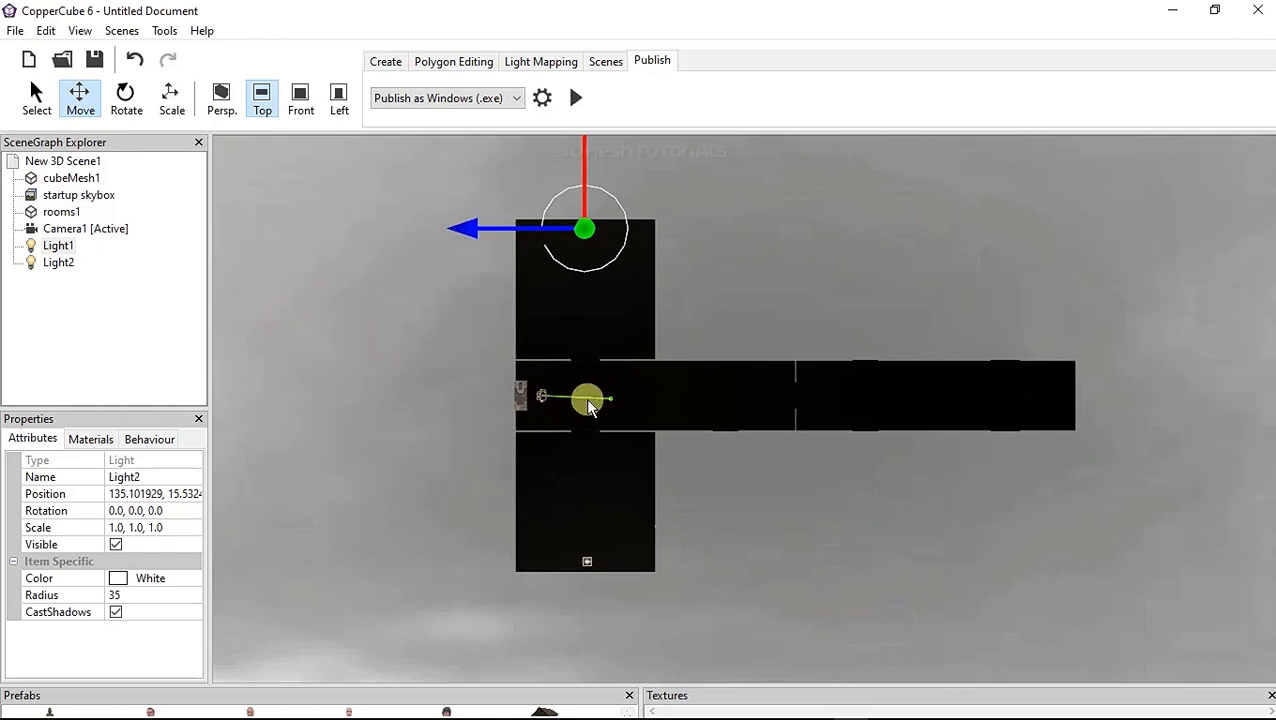
{"action": "left_click", "coordinate": [614, 404]}
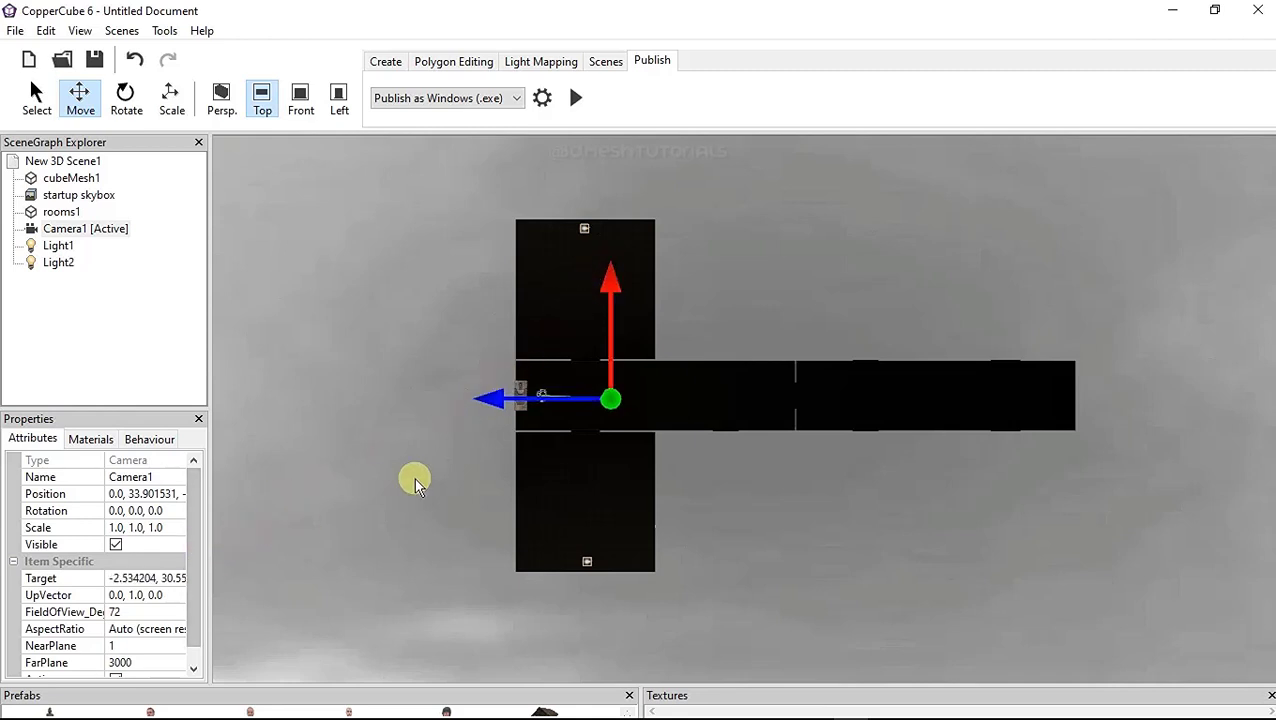
Select Light2 in the SceneGraph Explorer and clone it into Light3
{"action": "left_click", "coordinate": [581, 230]}
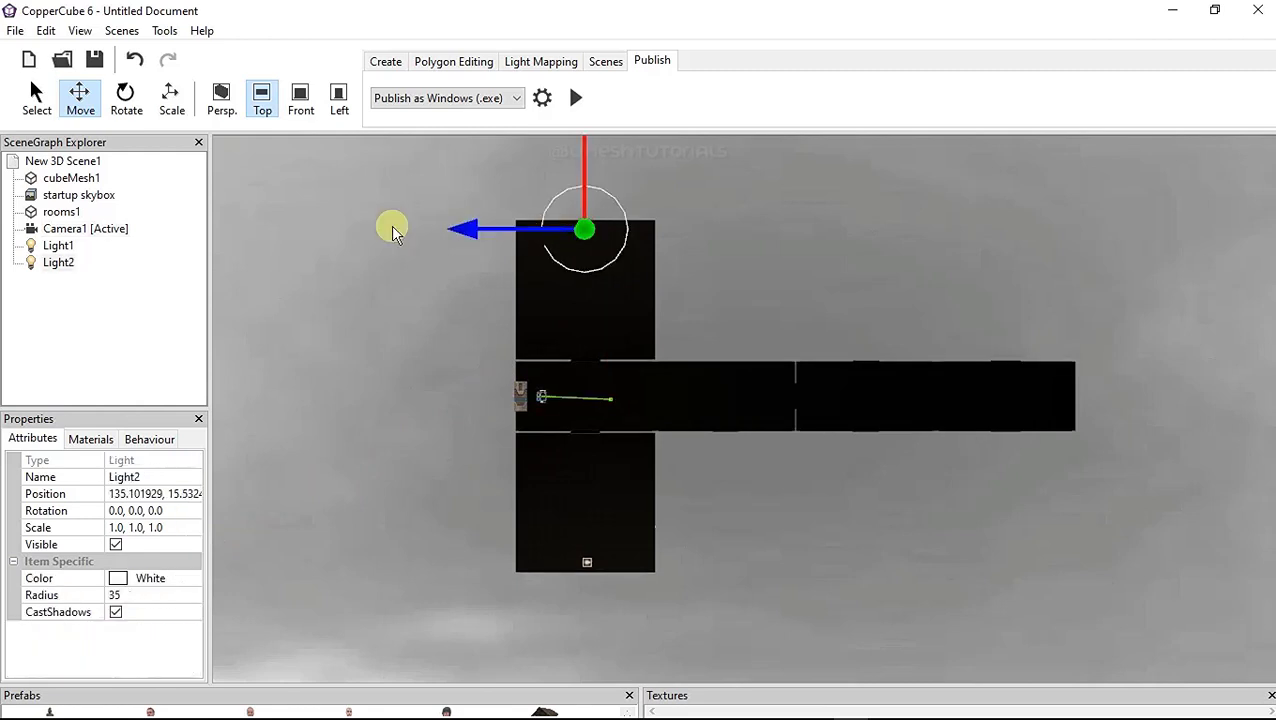
{"action": "left_click", "coordinate": [63, 268]}
{"action": "right_click", "coordinate": [63, 268]}
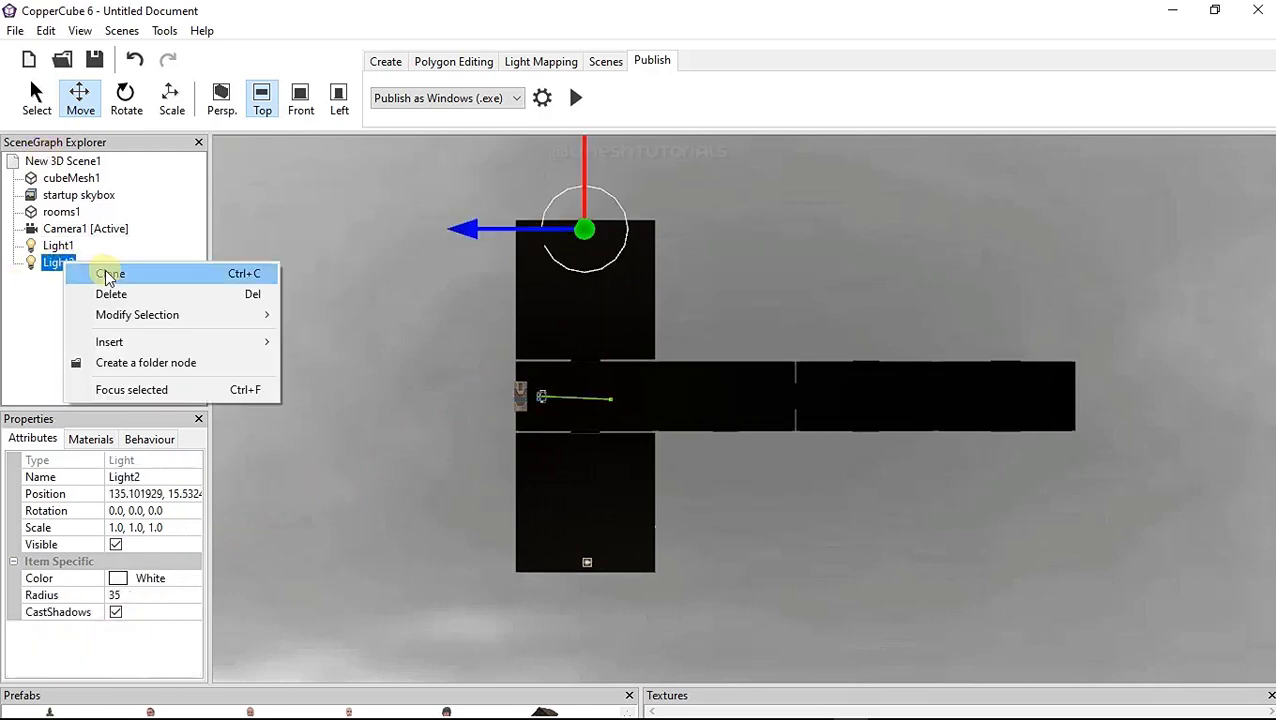
{"action": "left_click", "coordinate": [143, 277]}
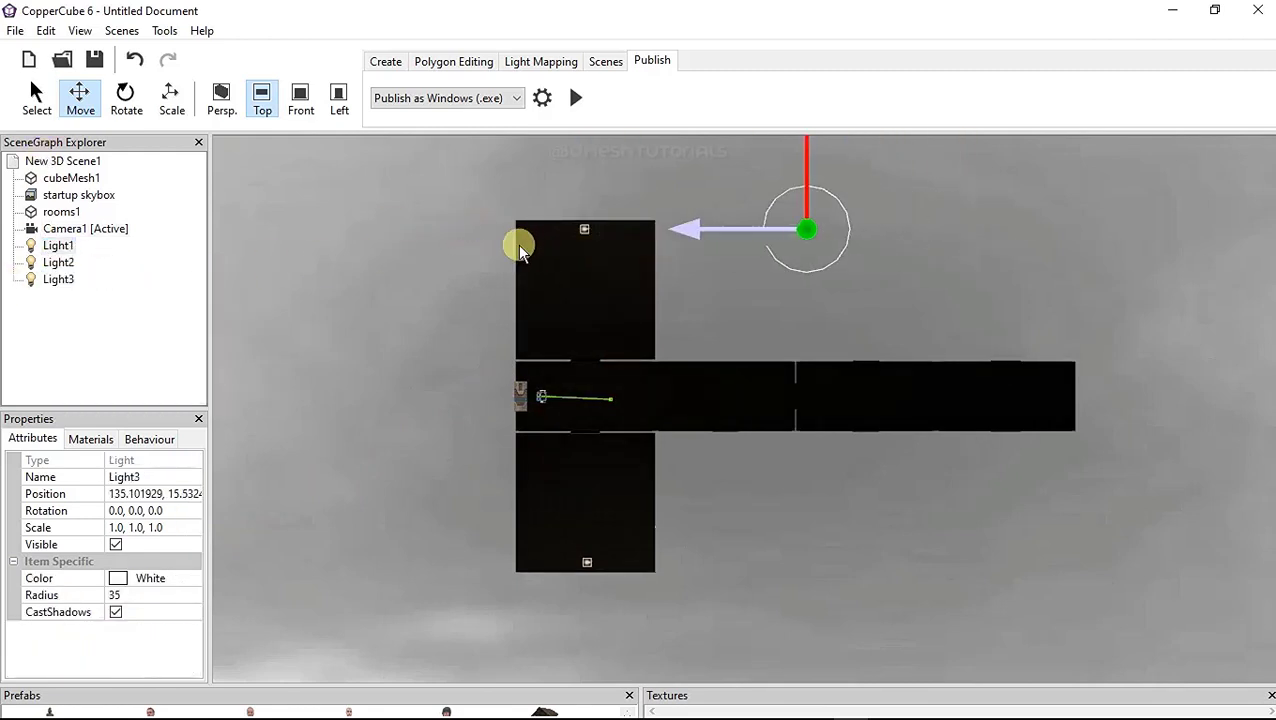
Move Light3 out of the room into the middle of the corridor
{"action": "left_click_drag", "start_coordinate": [517, 243], "coordinate": [559, 216]}
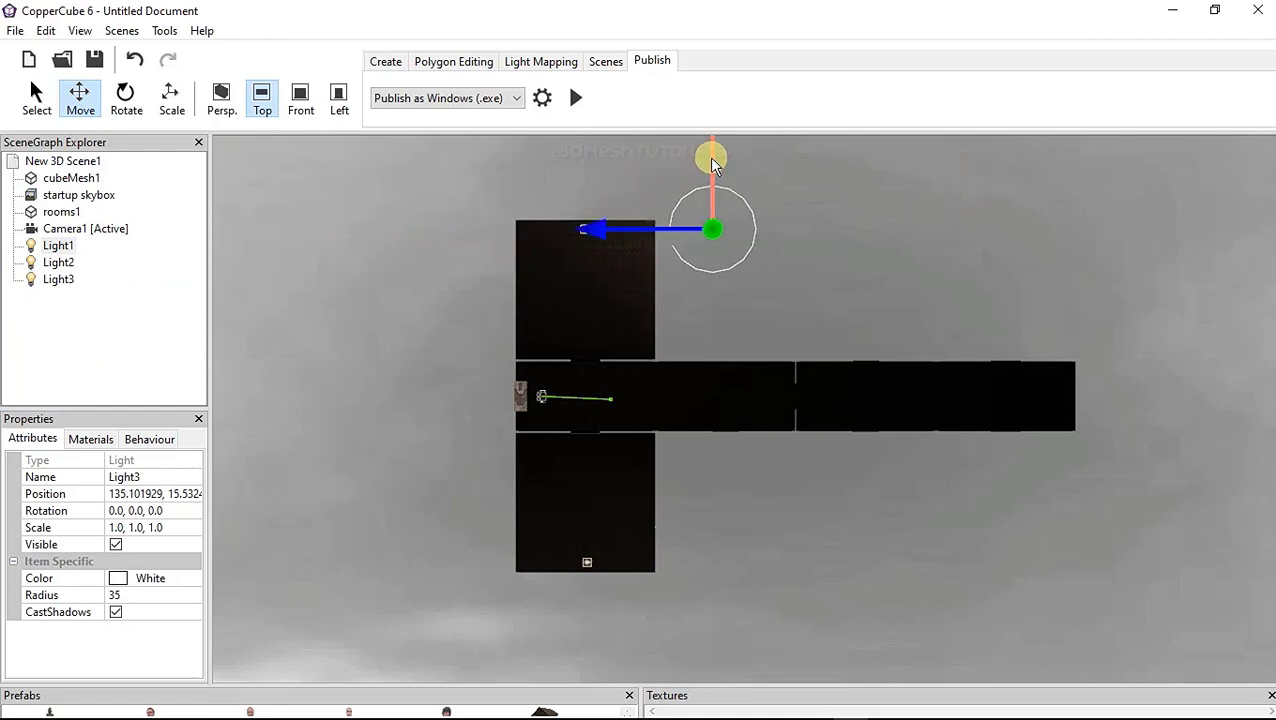
{"action": "left_click_drag", "start_coordinate": [709, 157], "coordinate": [702, 166]}
{"action": "middle_click_drag", "start_coordinate": [713, 144], "coordinate": [712, 171]}
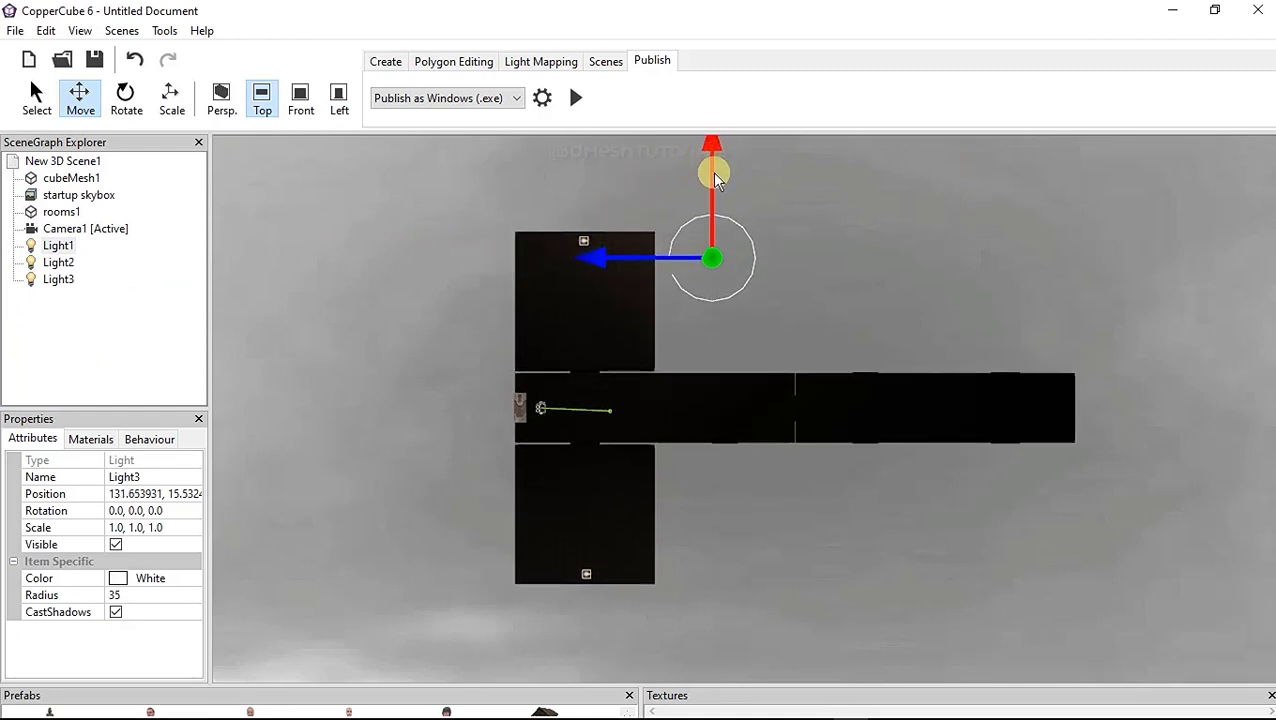
{"action": "left_click_drag", "start_coordinate": [714, 164], "coordinate": [678, 161]}
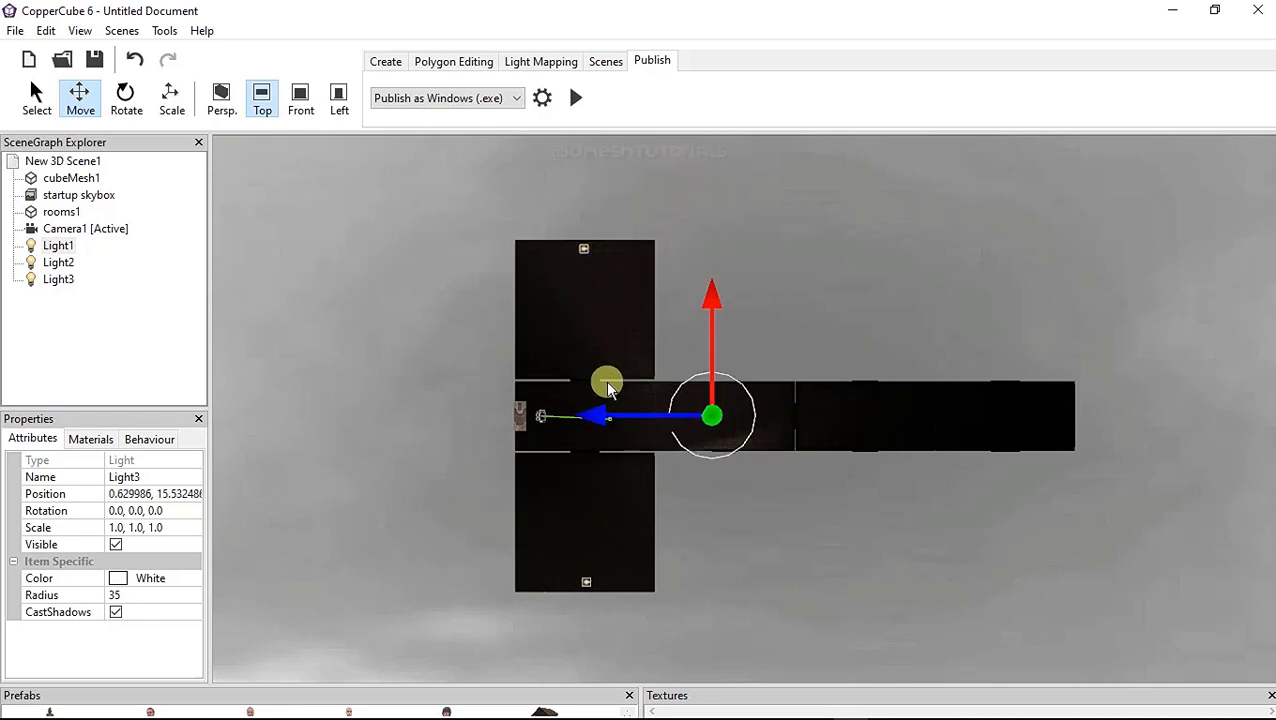
{"action": "left_click_drag", "start_coordinate": [597, 422], "coordinate": [603, 422]}
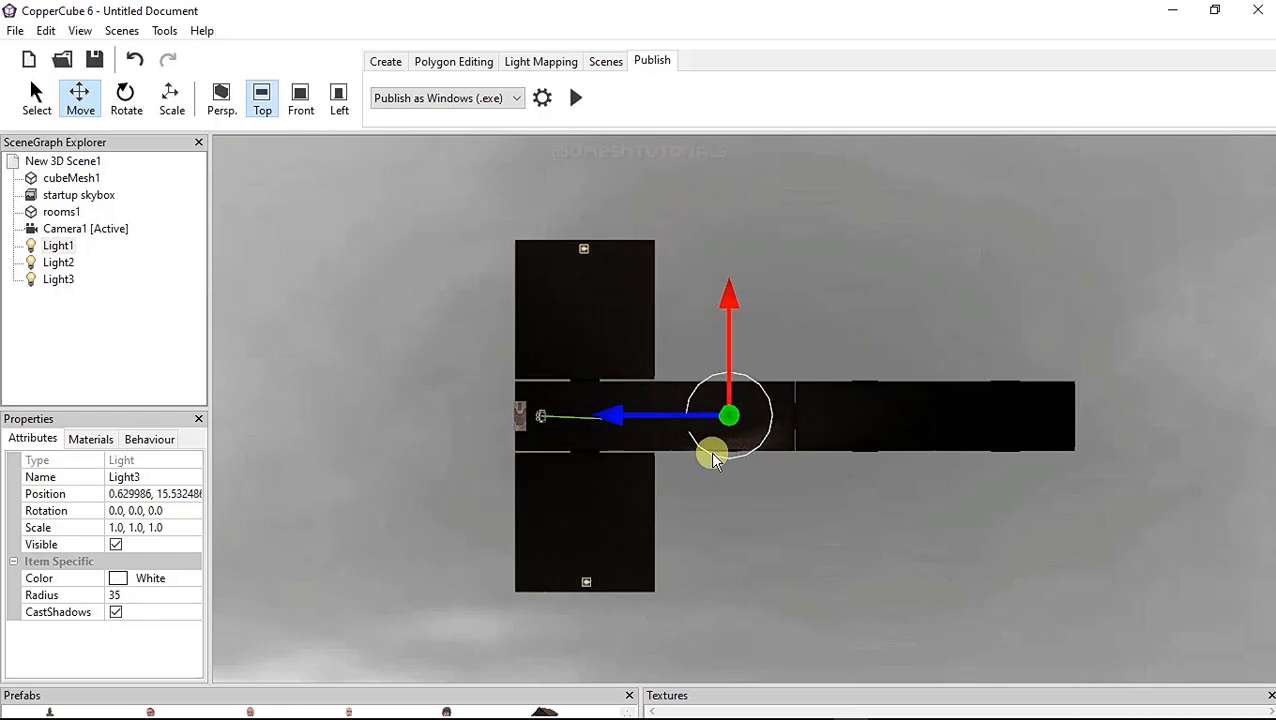
{"action": "scroll", "coordinate": [713, 458], "scroll_direction": "up", "scroll_amount": 1}
{"action": "scroll", "coordinate": [715, 460], "scroll_direction": "up", "scroll_amount": 1}
{"action": "scroll", "coordinate": [720, 465], "scroll_direction": "up", "scroll_amount": 1}
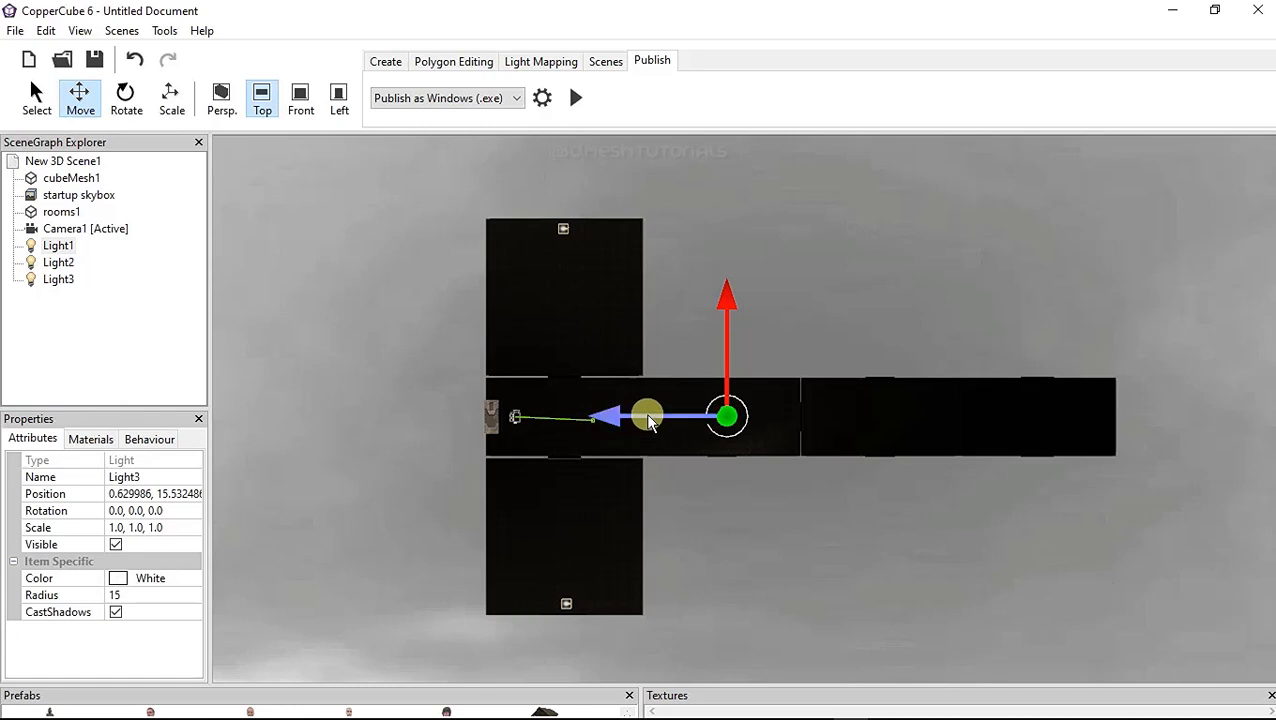
{"action": "right_click_drag", "start_coordinate": [677, 513], "coordinate": [763, 478]}
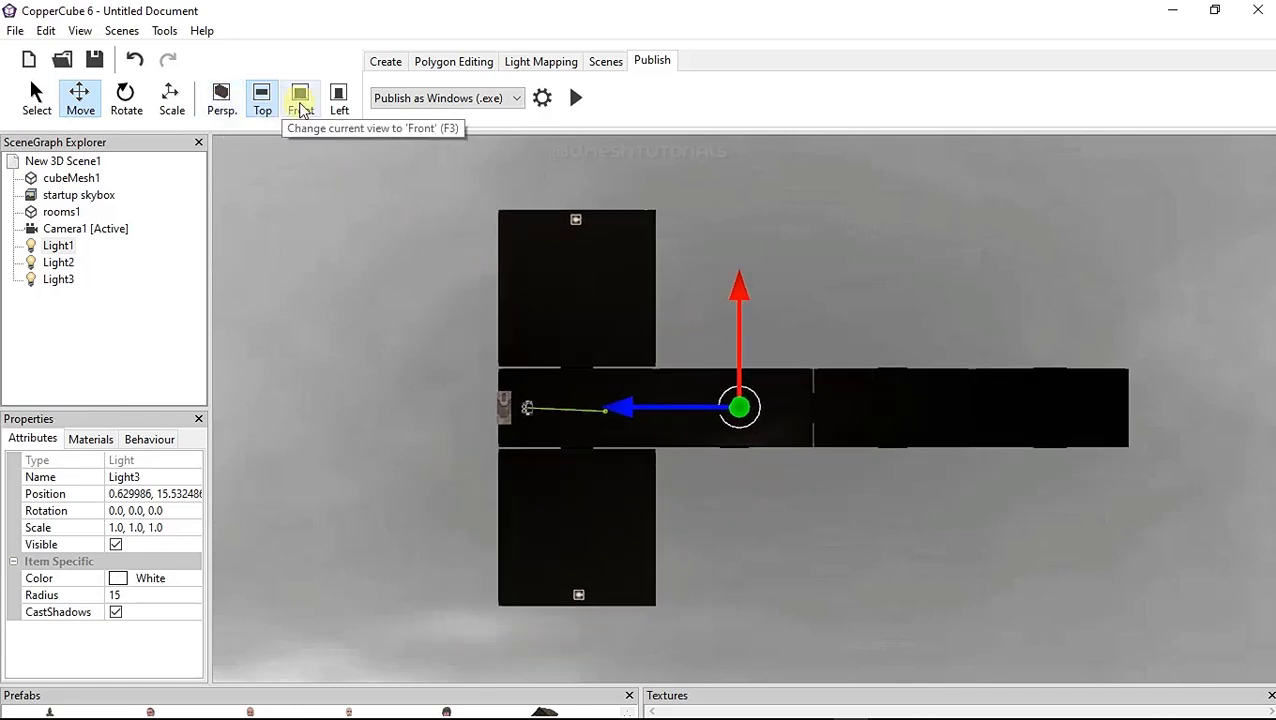
Raise Light3 to a height of about 45.63, just below the corridor ceiling
{"action": "left_click", "coordinate": [300, 104]}
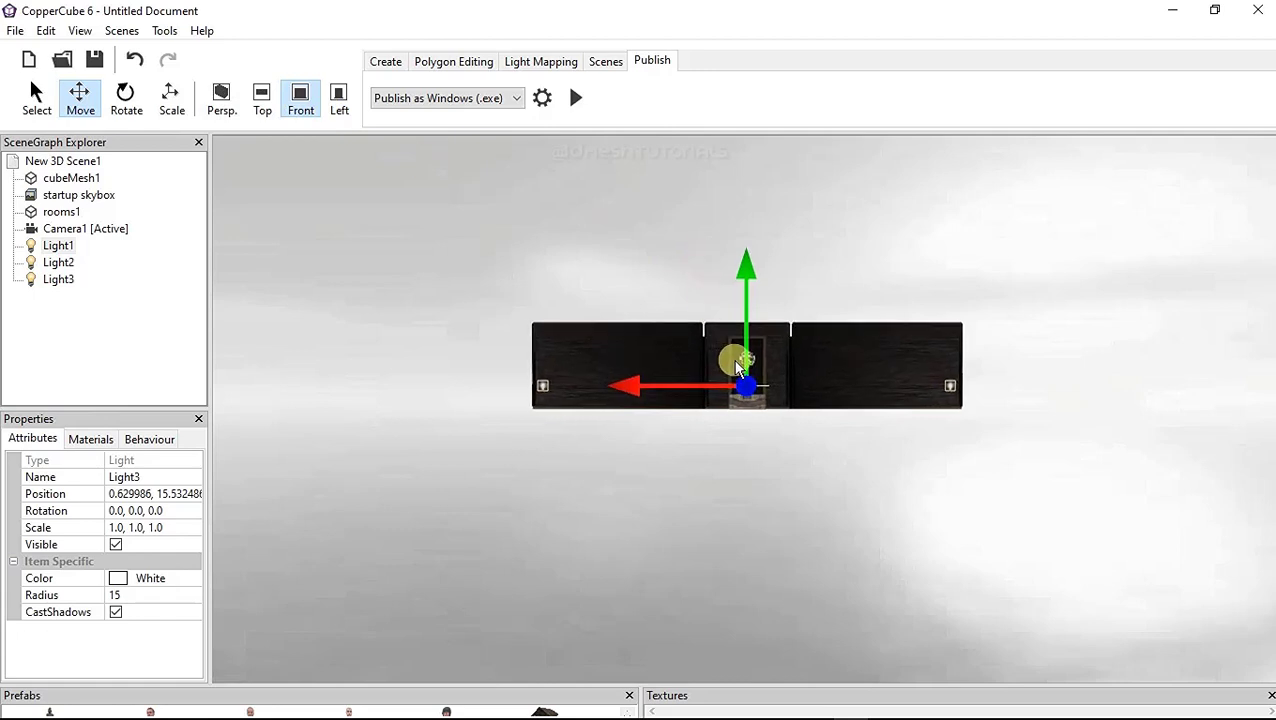
{"action": "mouse_move", "coordinate": [738, 368]}
{"action": "right_mouse_down"}
{"action": "mouse_move", "coordinate": [617, 482]}
{"action": "mouse_move", "coordinate": [735, 439]}
{"action": "right_mouse_up"}
{"action": "left_click", "coordinate": [226, 99]}
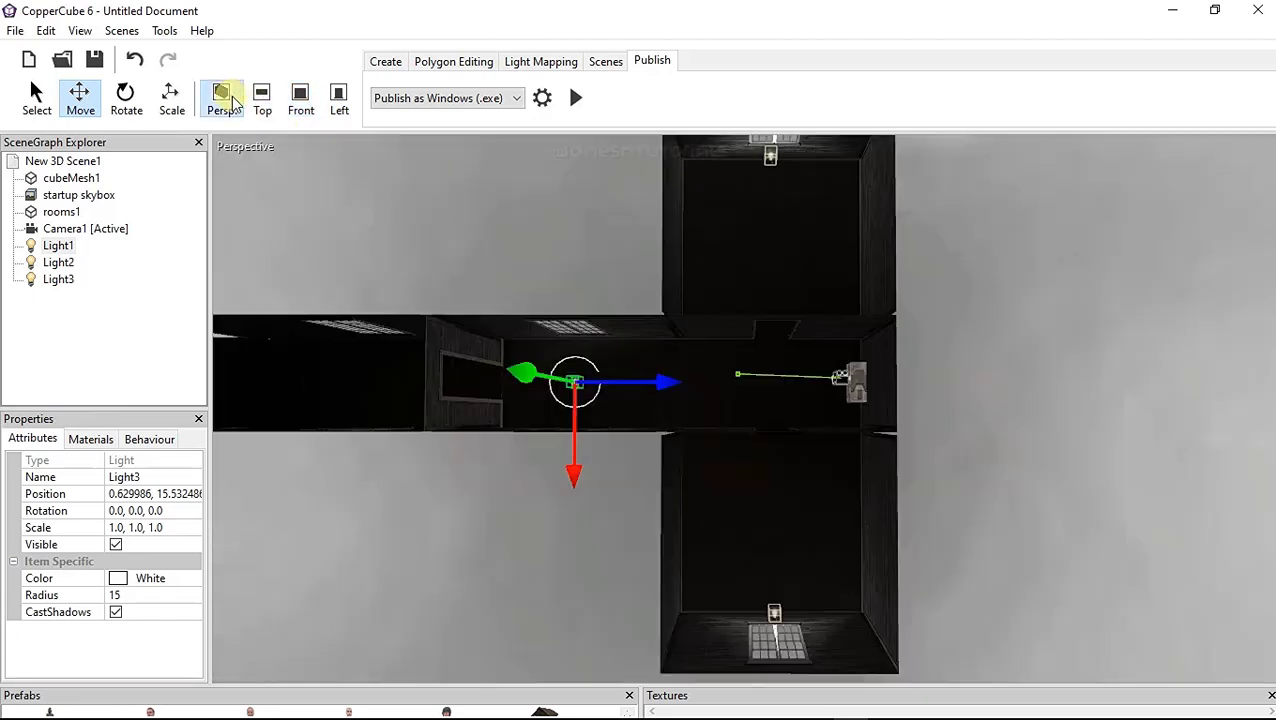
{"action": "scroll", "coordinate": [688, 388], "scroll_direction": "up", "scroll_amount": 3}
{"action": "scroll", "coordinate": [968, 527], "scroll_direction": "up", "scroll_amount": 5}
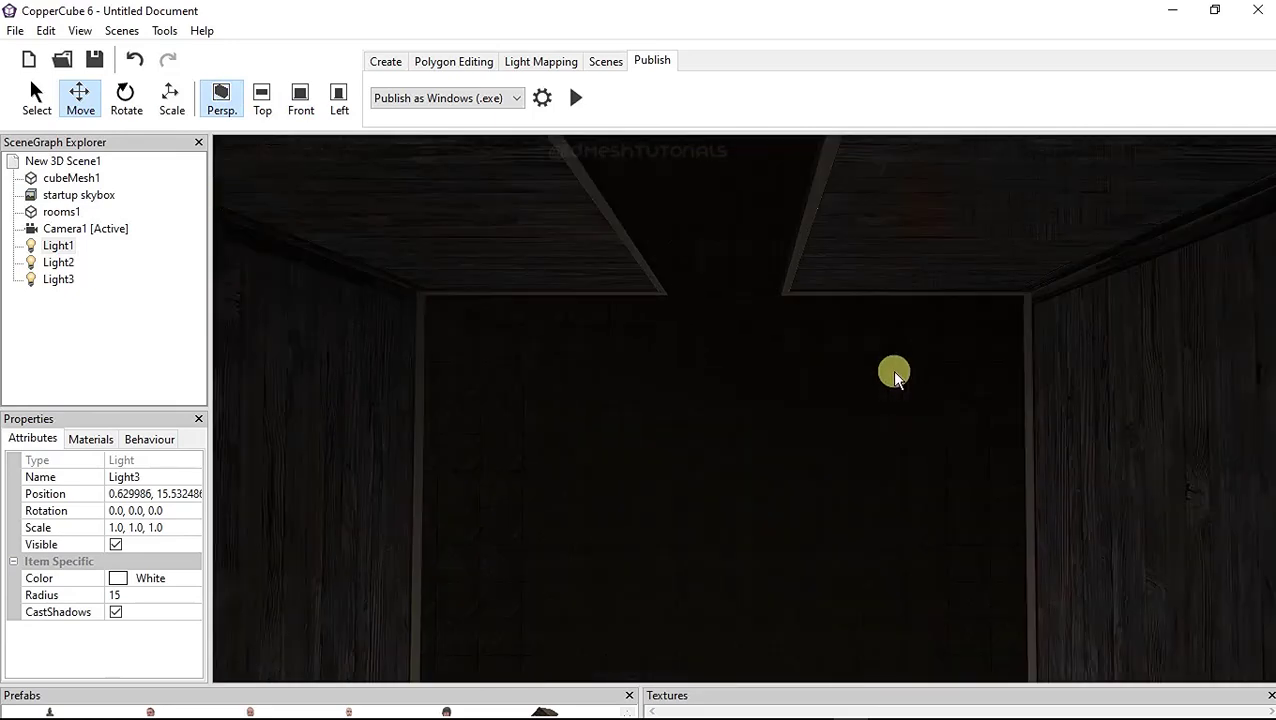
{"action": "mouse_move", "coordinate": [826, 430]}
{"action": "left_mouse_down"}
{"action": "mouse_move", "coordinate": [718, 502]}
{"action": "mouse_move", "coordinate": [723, 478]}
{"action": "mouse_move", "coordinate": [749, 487]}
{"action": "mouse_move", "coordinate": [775, 427]}
{"action": "mouse_move", "coordinate": [737, 391]}
{"action": "mouse_move", "coordinate": [484, 330]}
{"action": "mouse_move", "coordinate": [646, 333]}
{"action": "mouse_move", "coordinate": [637, 373]}
{"action": "mouse_move", "coordinate": [712, 518]}
{"action": "mouse_move", "coordinate": [763, 464]}
{"action": "mouse_move", "coordinate": [758, 436]}
{"action": "mouse_move", "coordinate": [840, 606]}
{"action": "mouse_move", "coordinate": [750, 400]}
{"action": "mouse_move", "coordinate": [750, 272]}
{"action": "mouse_move", "coordinate": [762, 398]}
{"action": "left_mouse_up"}
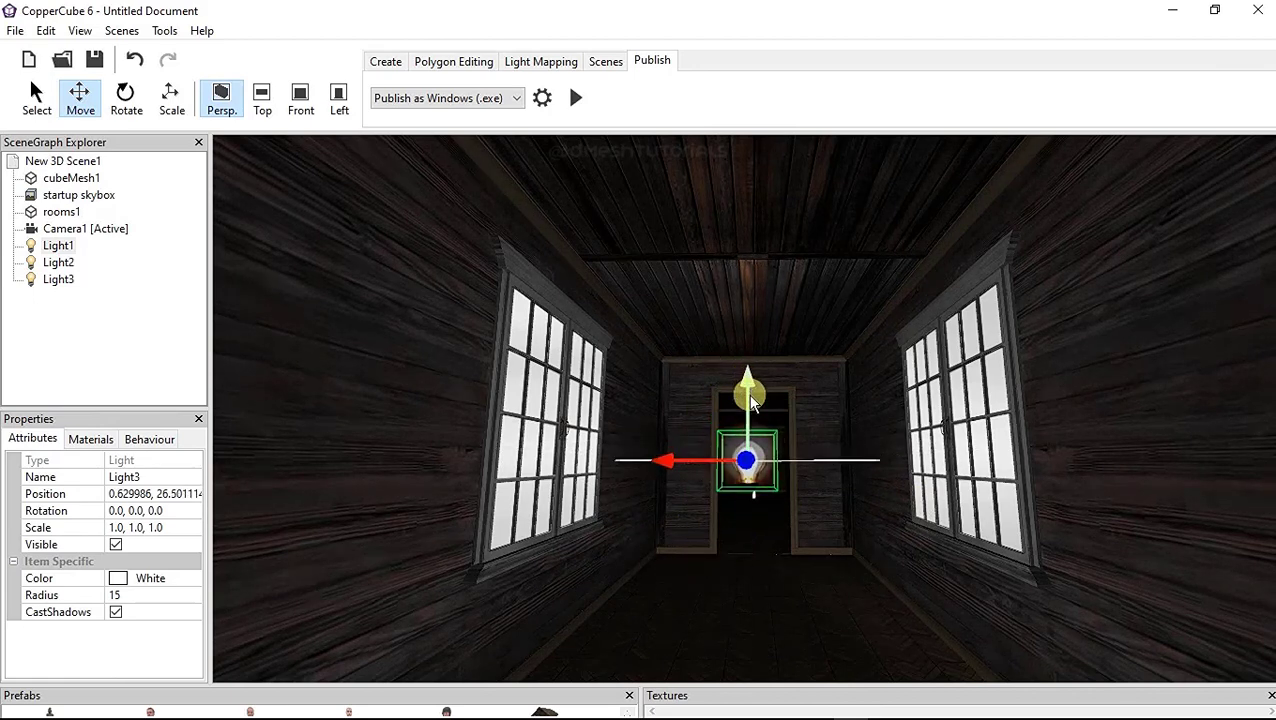
{"action": "mouse_move", "coordinate": [744, 379]}
{"action": "left_mouse_down"}
{"action": "mouse_move", "coordinate": [754, 472]}
{"action": "mouse_move", "coordinate": [757, 254]}
{"action": "left_mouse_up"}
{"action": "left_click_drag", "start_coordinate": [758, 261], "coordinate": [775, 467]}
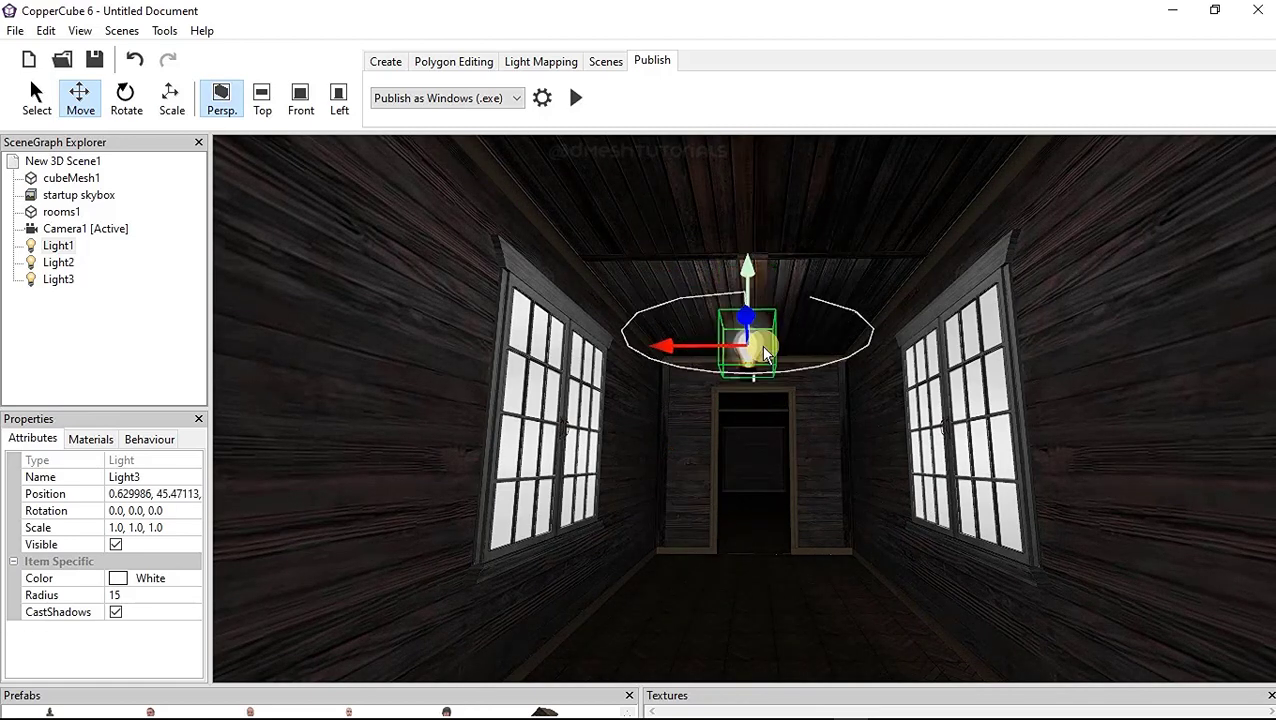
{"action": "left_click_drag", "start_coordinate": [768, 387], "coordinate": [763, 296]}
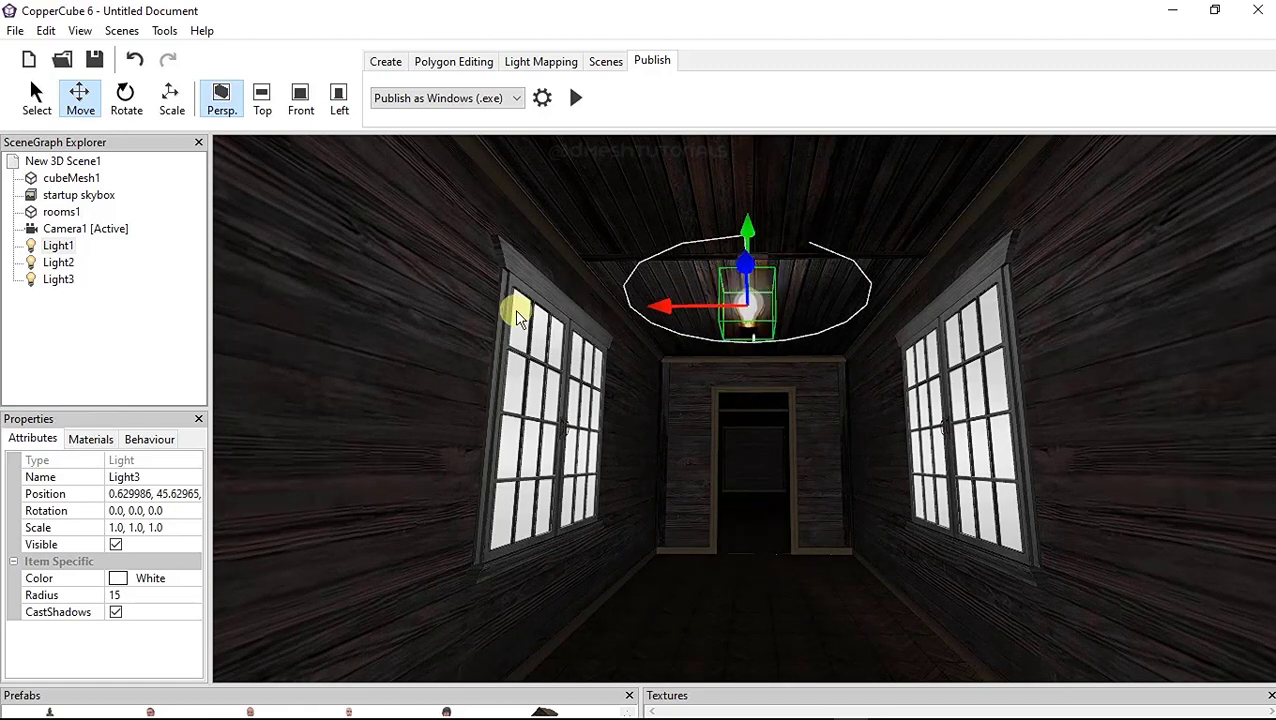
Clone Light3 into Light4 and place it further along the corridor near the ceiling
{"action": "right_click", "coordinate": [60, 282]}
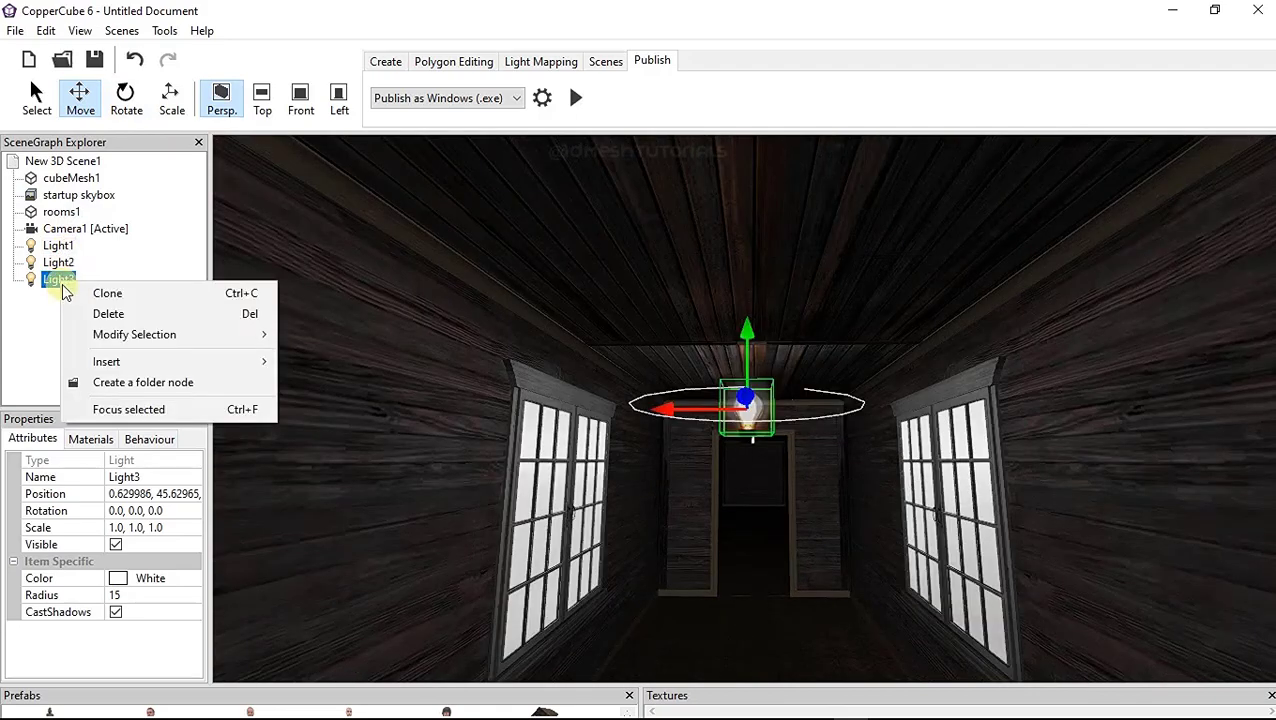
{"action": "left_click", "coordinate": [125, 290]}
{"action": "left_click_drag", "start_coordinate": [775, 415], "coordinate": [1175, 525]}
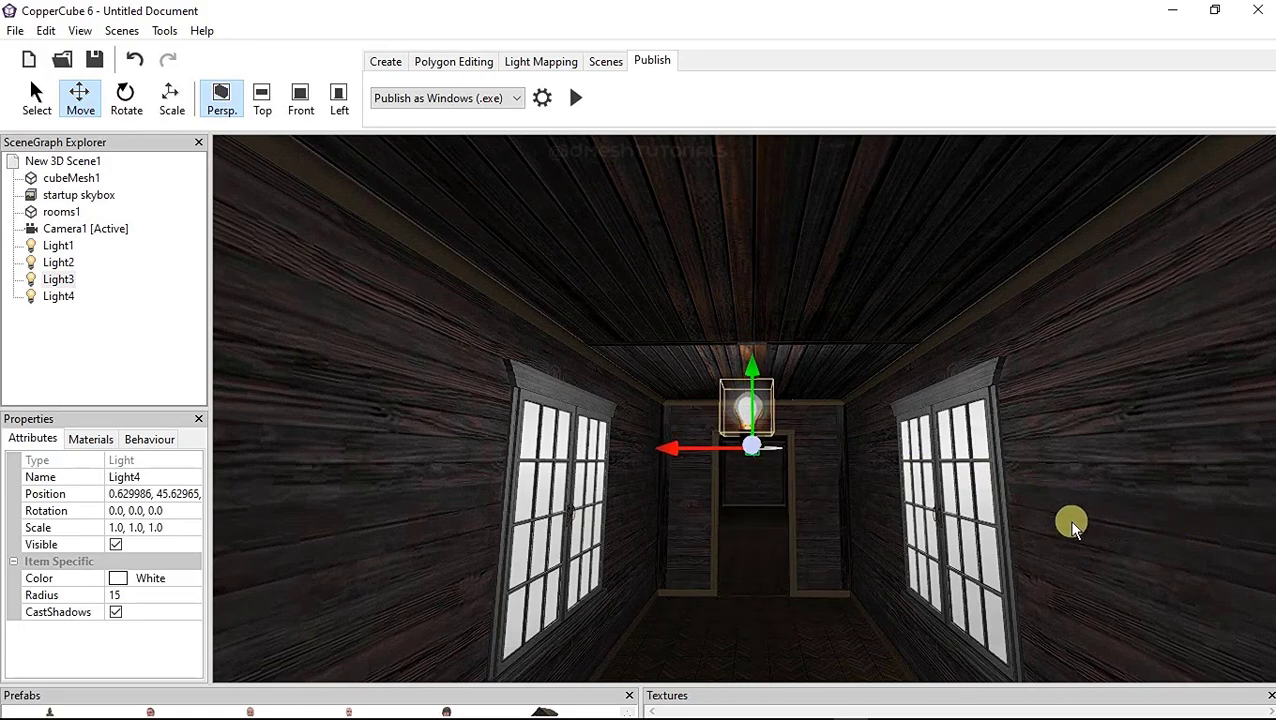
{"action": "scroll", "coordinate": [785, 494], "scroll_direction": "up", "scroll_amount": 2}
{"action": "scroll", "coordinate": [775, 515], "scroll_direction": "up", "scroll_amount": 1}
{"action": "scroll", "coordinate": [765, 540], "scroll_direction": "up", "scroll_amount": 3}
{"action": "scroll", "coordinate": [767, 535], "scroll_direction": "up", "scroll_amount": 1}
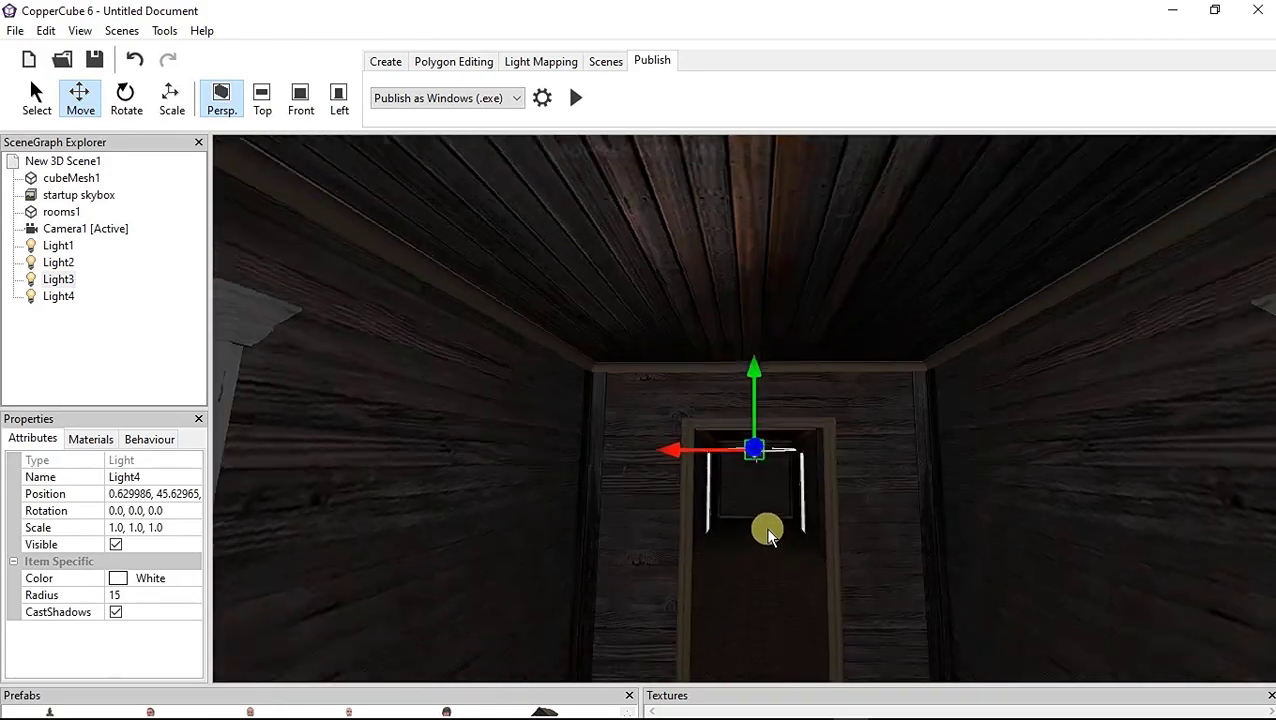
{"action": "scroll", "coordinate": [772, 515], "scroll_direction": "down", "scroll_amount": 3}
{"action": "scroll", "coordinate": [778, 512], "scroll_direction": "up", "scroll_amount": 2}
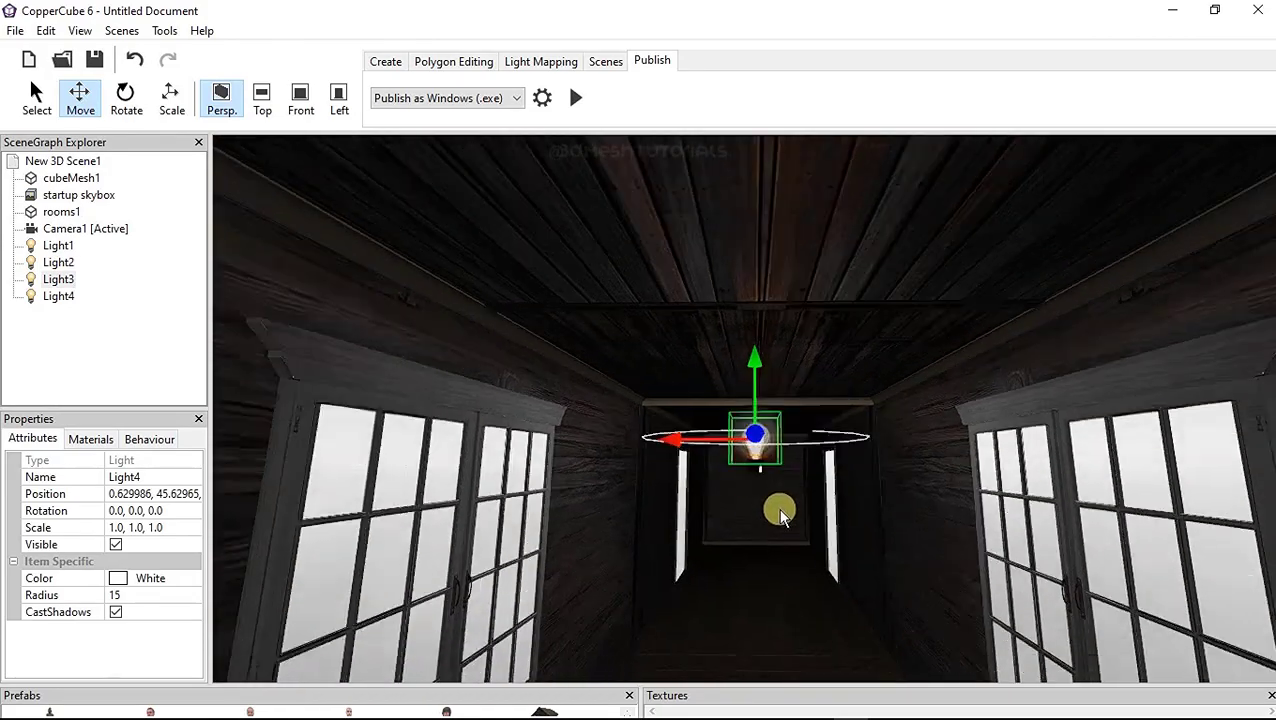
{"action": "scroll", "coordinate": [781, 515], "scroll_direction": "down", "scroll_amount": 2}
{"action": "scroll", "coordinate": [778, 375], "scroll_direction": "down", "scroll_amount": 1}
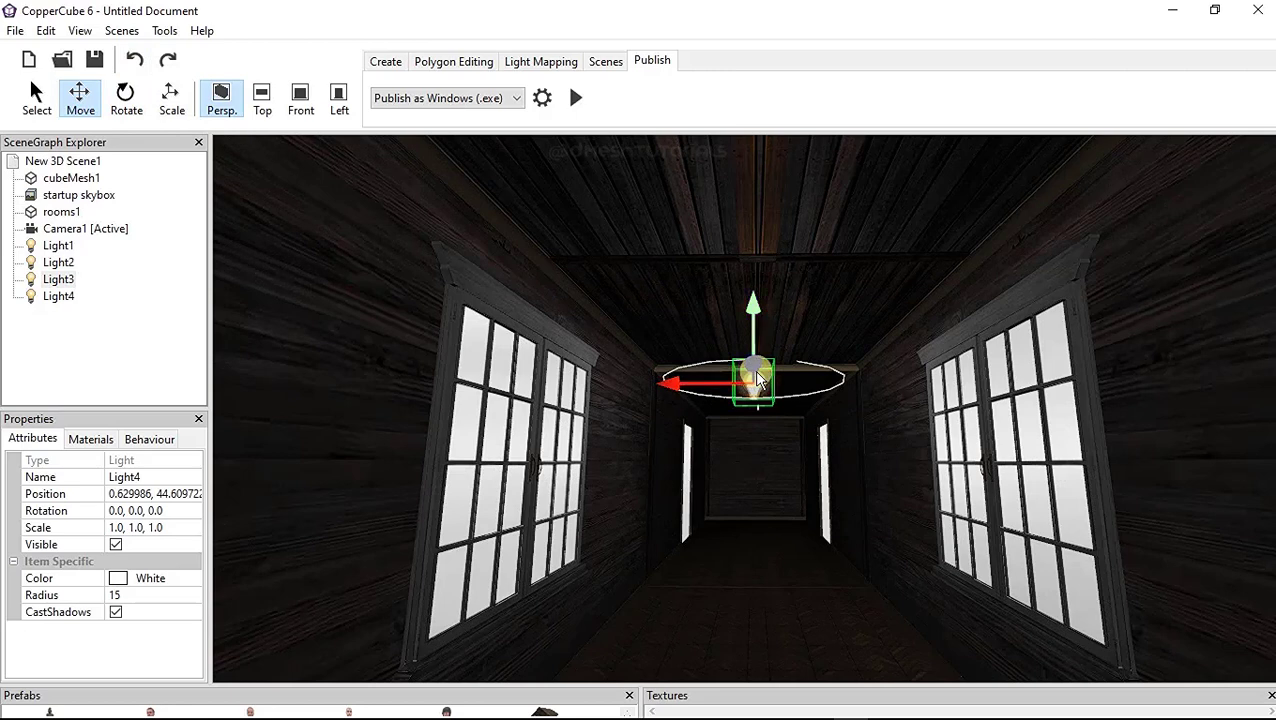
{"action": "left_click_drag", "start_coordinate": [783, 378], "coordinate": [672, 383]}
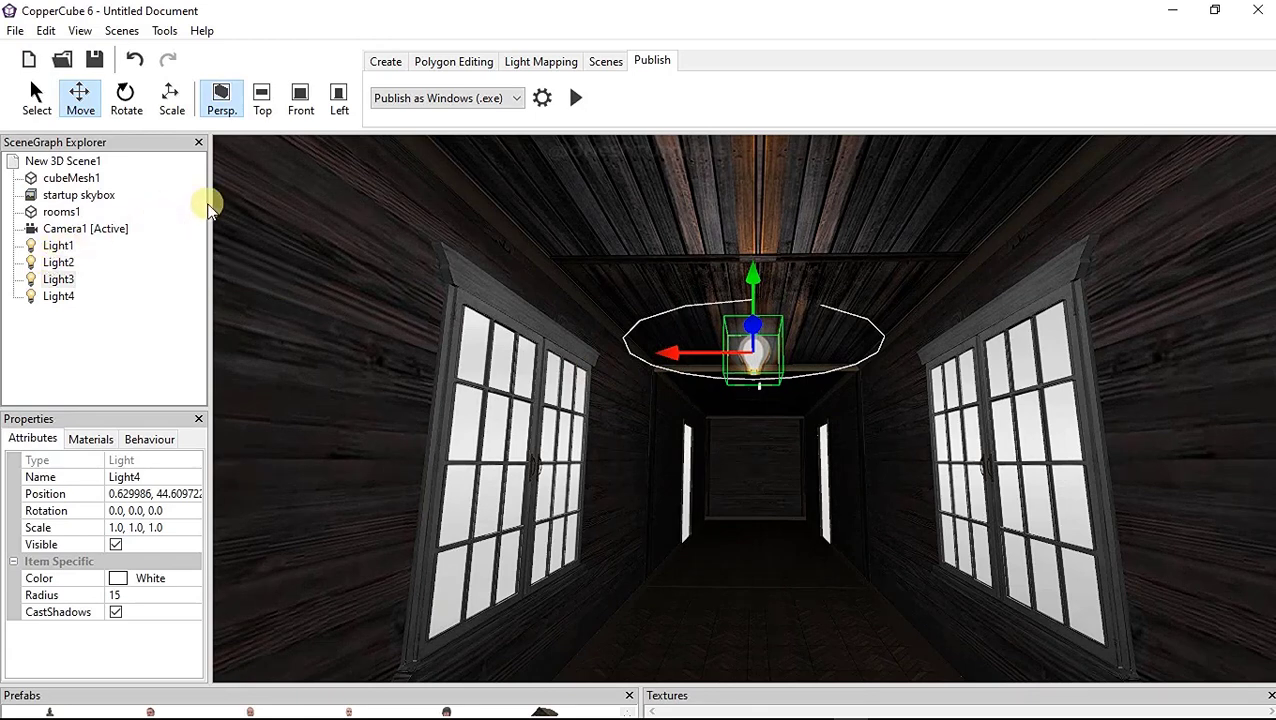
Select the corridor camera and launch a Windows playtest of the scene
{"action": "double_click", "coordinate": [68, 296]}
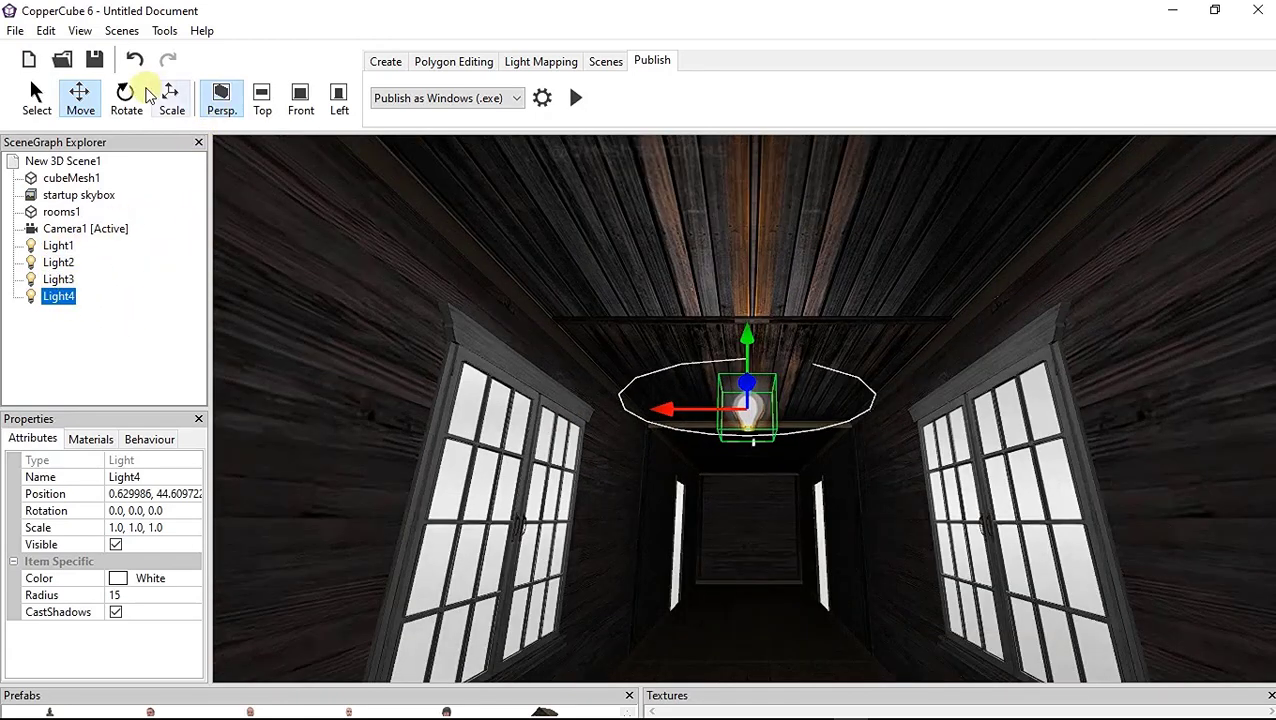
{"action": "left_click_drag", "start_coordinate": [561, 296], "coordinate": [555, 352]}
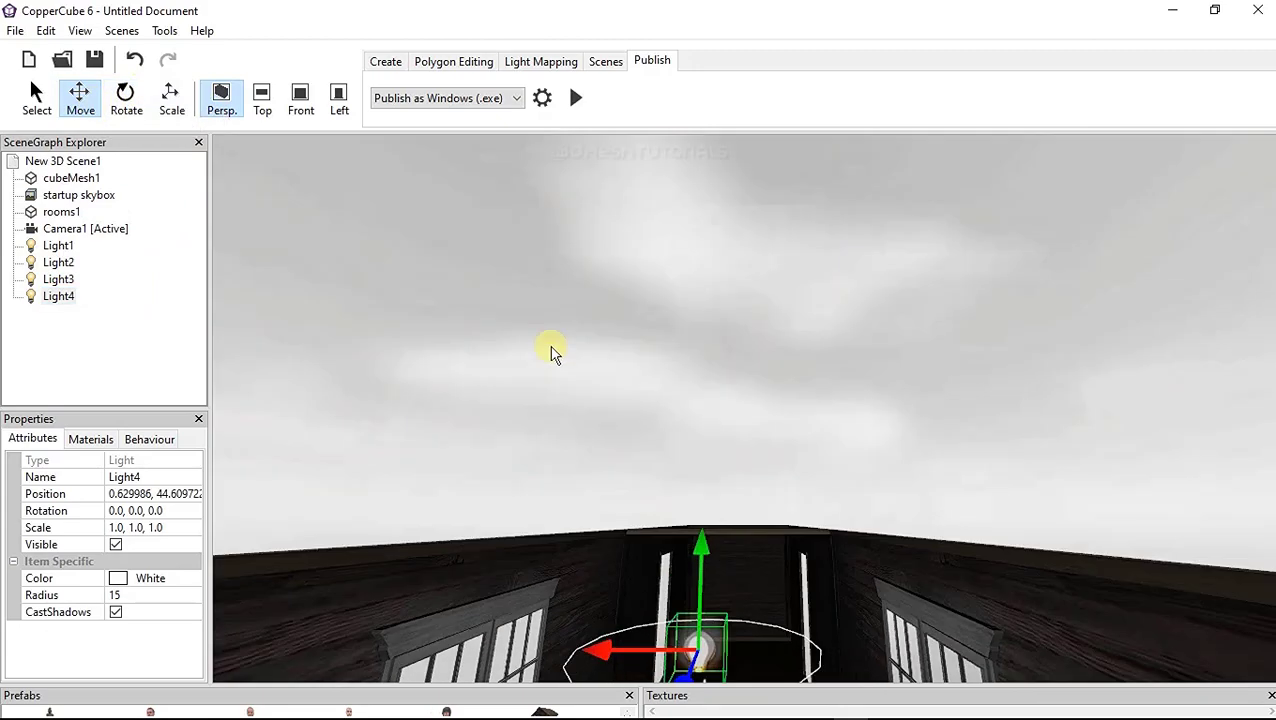
{"action": "mouse_move", "coordinate": [608, 418]}
{"action": "left_mouse_down"}
{"action": "mouse_move", "coordinate": [668, 358]}
{"action": "mouse_move", "coordinate": [481, 272]}
{"action": "mouse_move", "coordinate": [1088, 190]}
{"action": "mouse_move", "coordinate": [1003, 248]}
{"action": "mouse_move", "coordinate": [891, 262]}
{"action": "mouse_move", "coordinate": [860, 360]}
{"action": "mouse_move", "coordinate": [863, 308]}
{"action": "mouse_move", "coordinate": [750, 433]}
{"action": "left_mouse_up"}
{"action": "scroll", "coordinate": [750, 433], "scroll_direction": "up", "scroll_amount": 3}
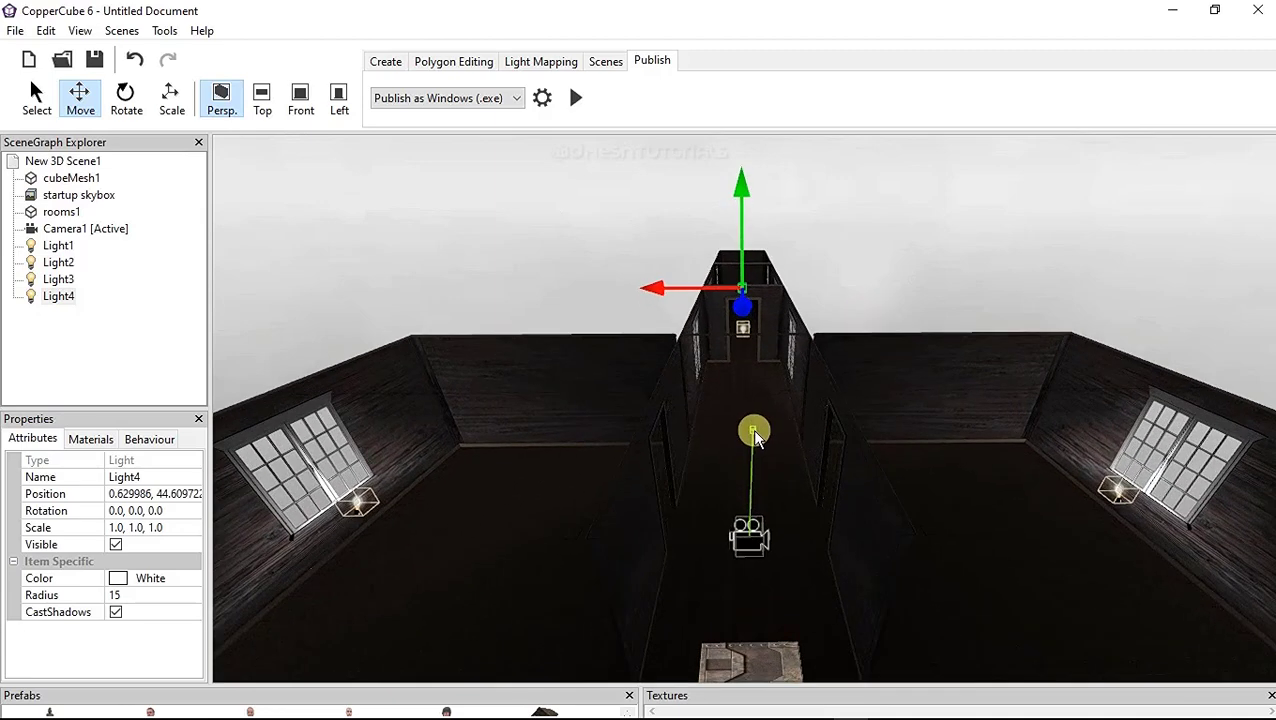
{"action": "left_click", "coordinate": [755, 435]}
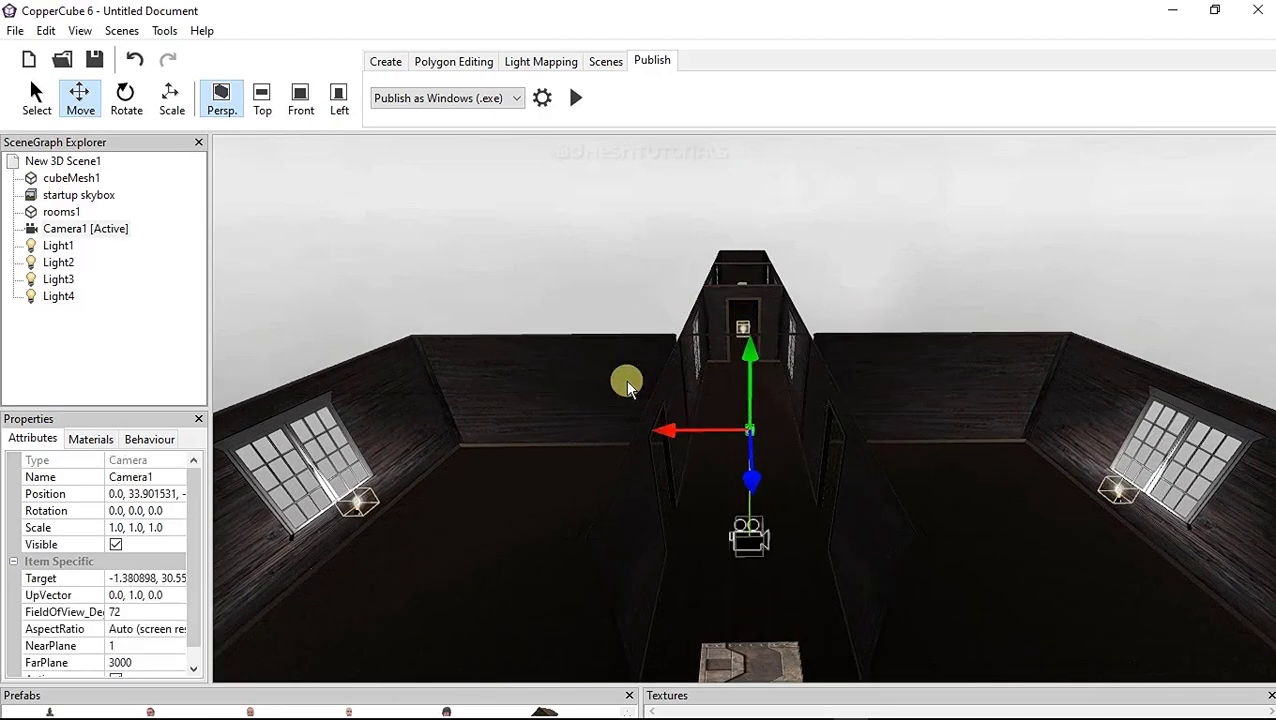
{"action": "left_click", "coordinate": [577, 100]}
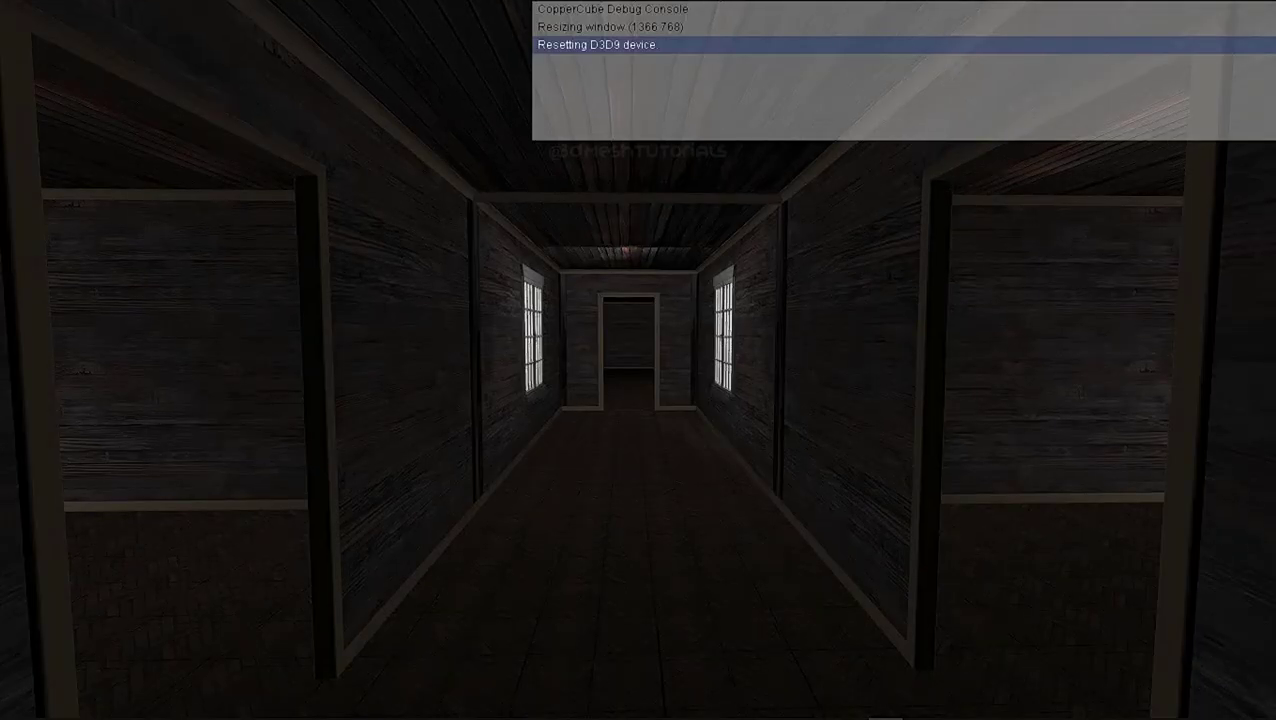
Walk down the corridor into the side rooms and look around at the window
{"action": "key", "text": "w"}
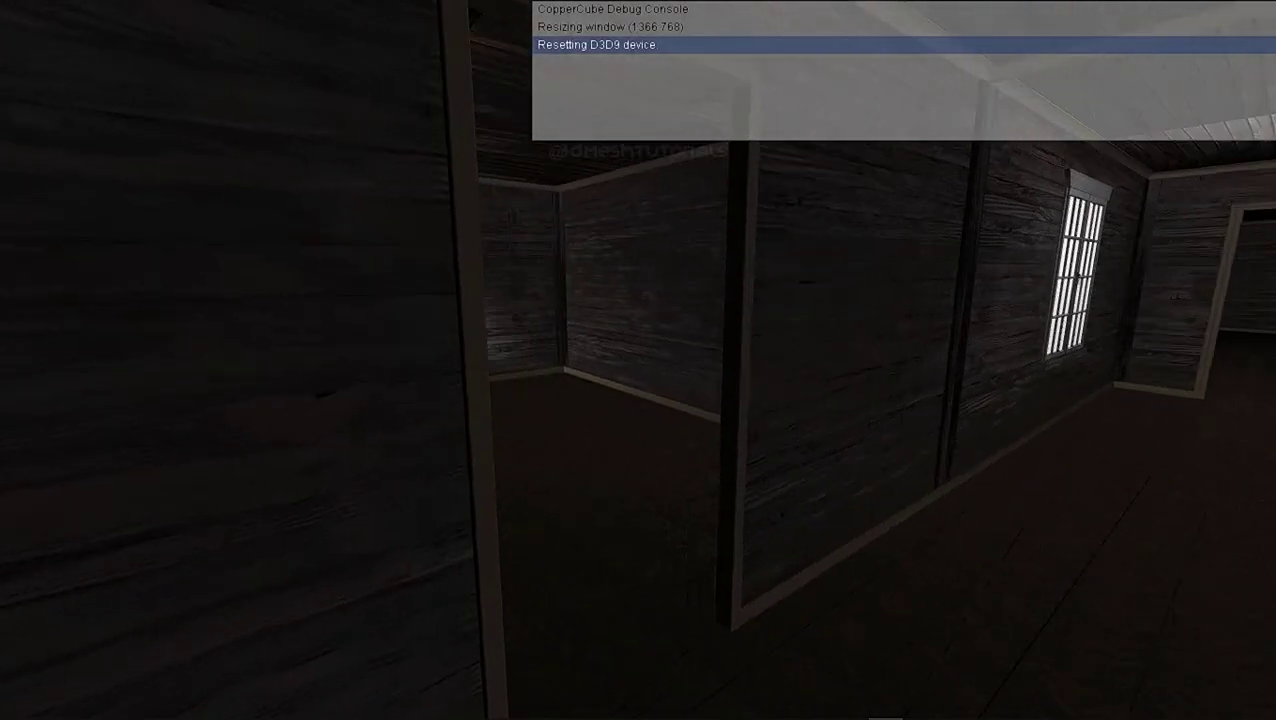
{"action": "key", "text": "w"}
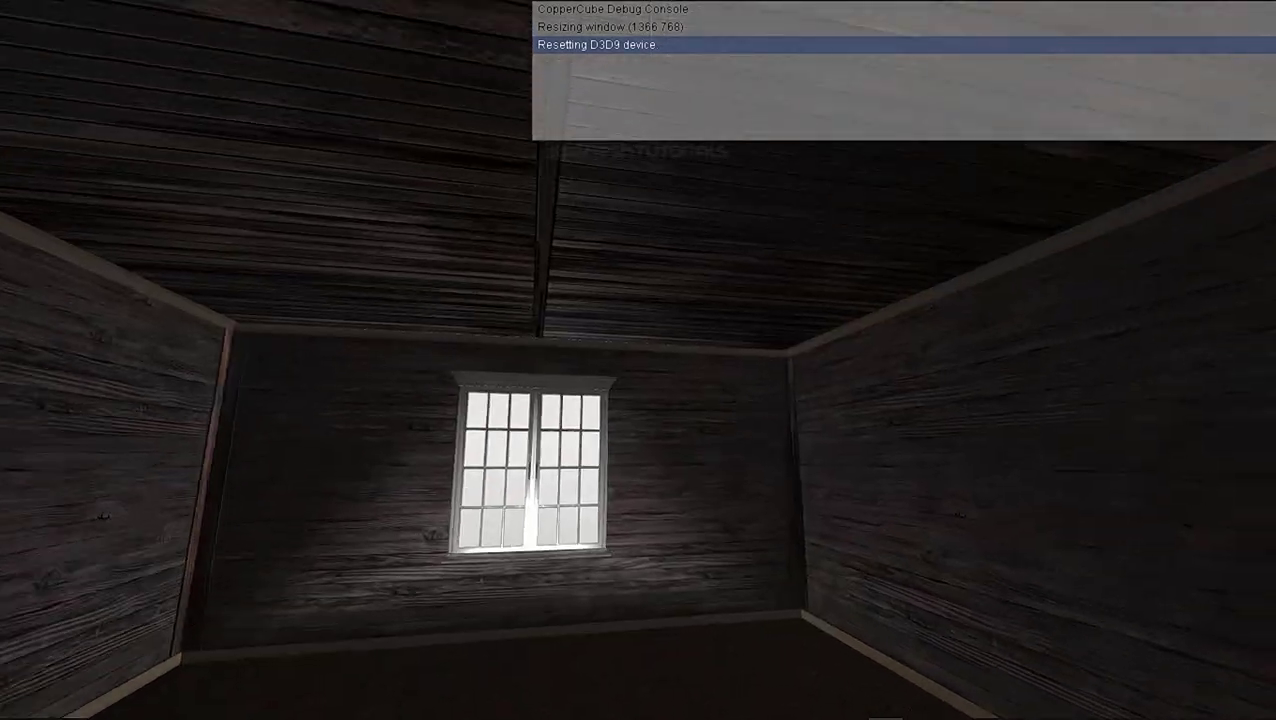
{"action": "key", "text": "Right"}
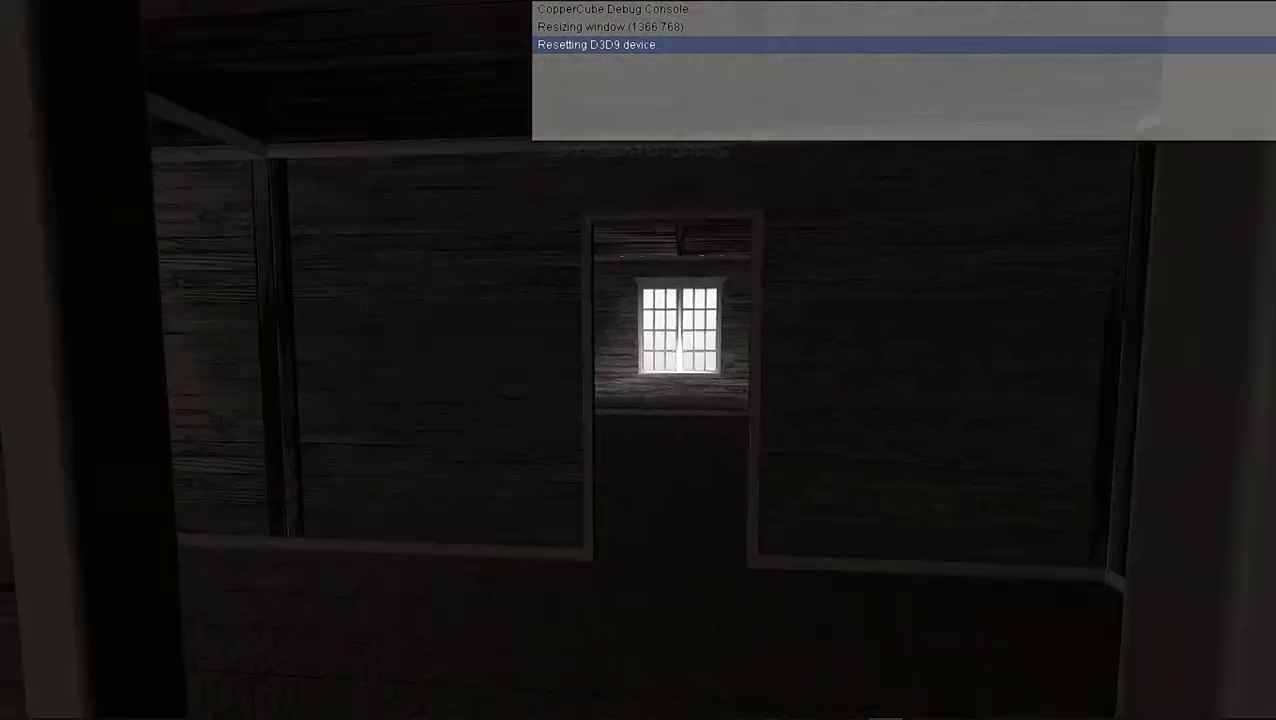
{"action": "key", "text": "w"}
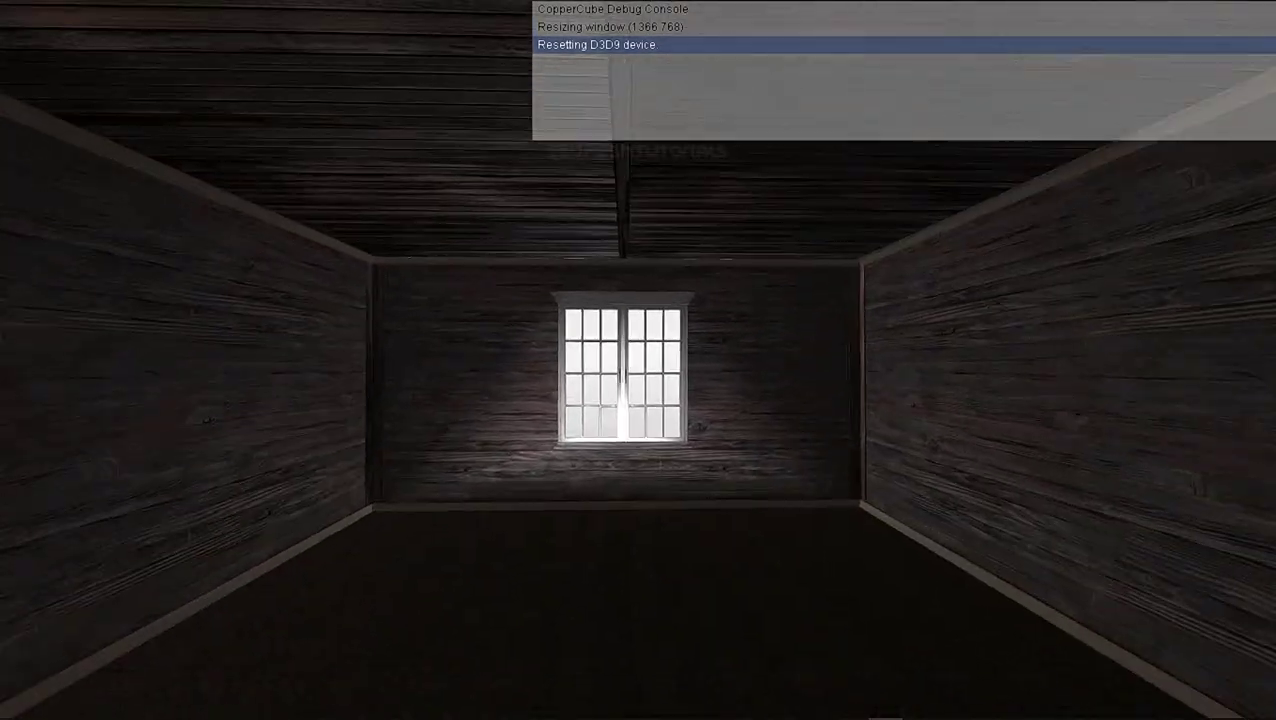
{"action": "key", "text": "Right"}
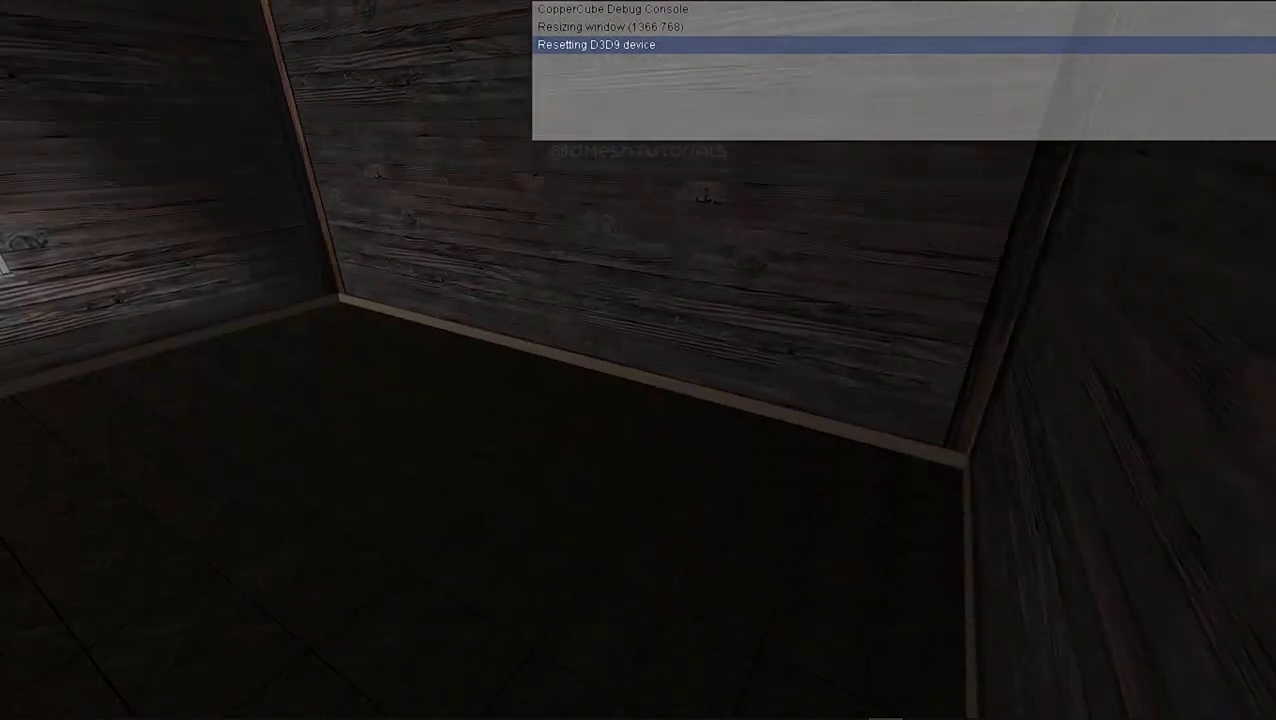
{"action": "key", "text": "Left"}
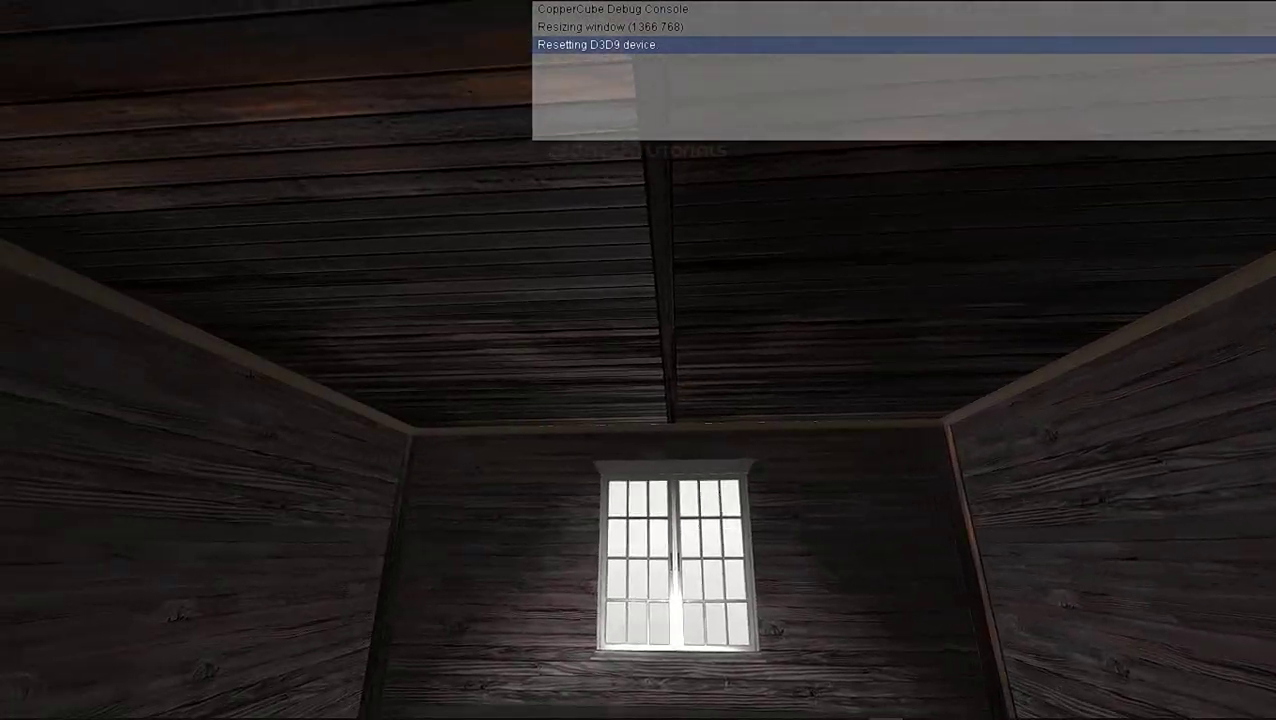
{"action": "key", "text": "Left"}
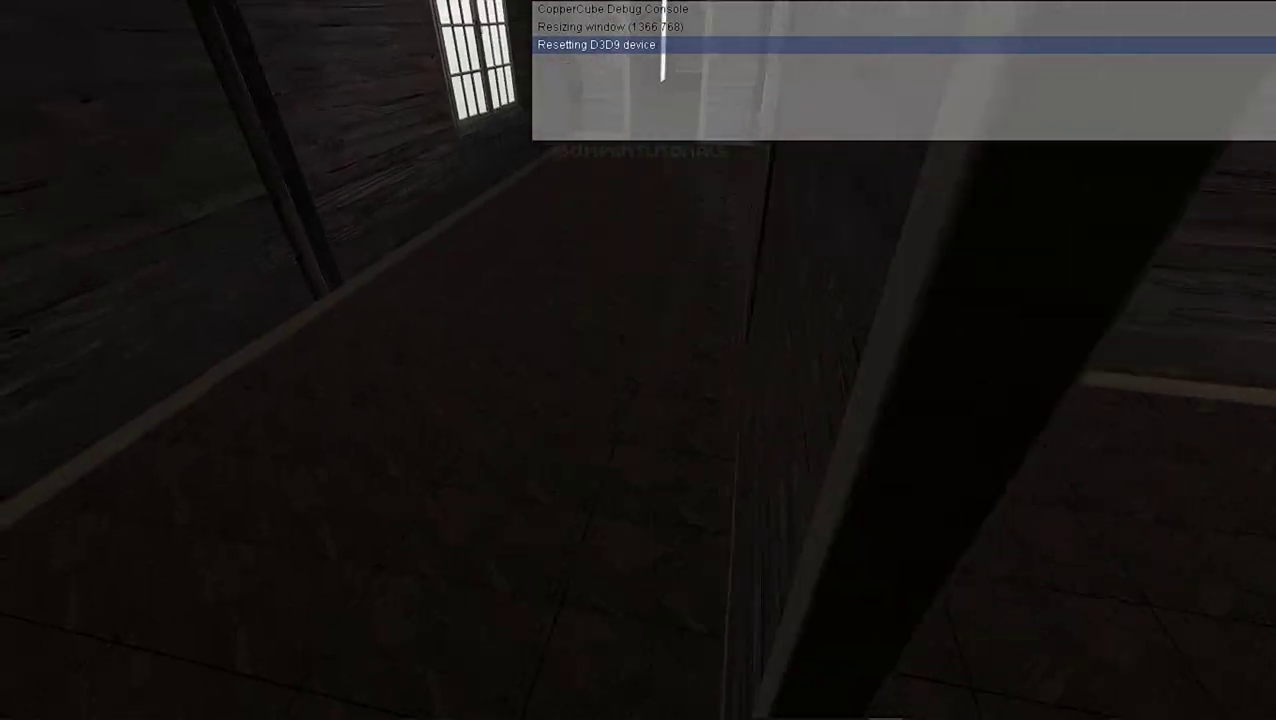
Walk down the hallway into the windowed corridor and up to the right-hand window
{"action": "key", "text": "Up"}
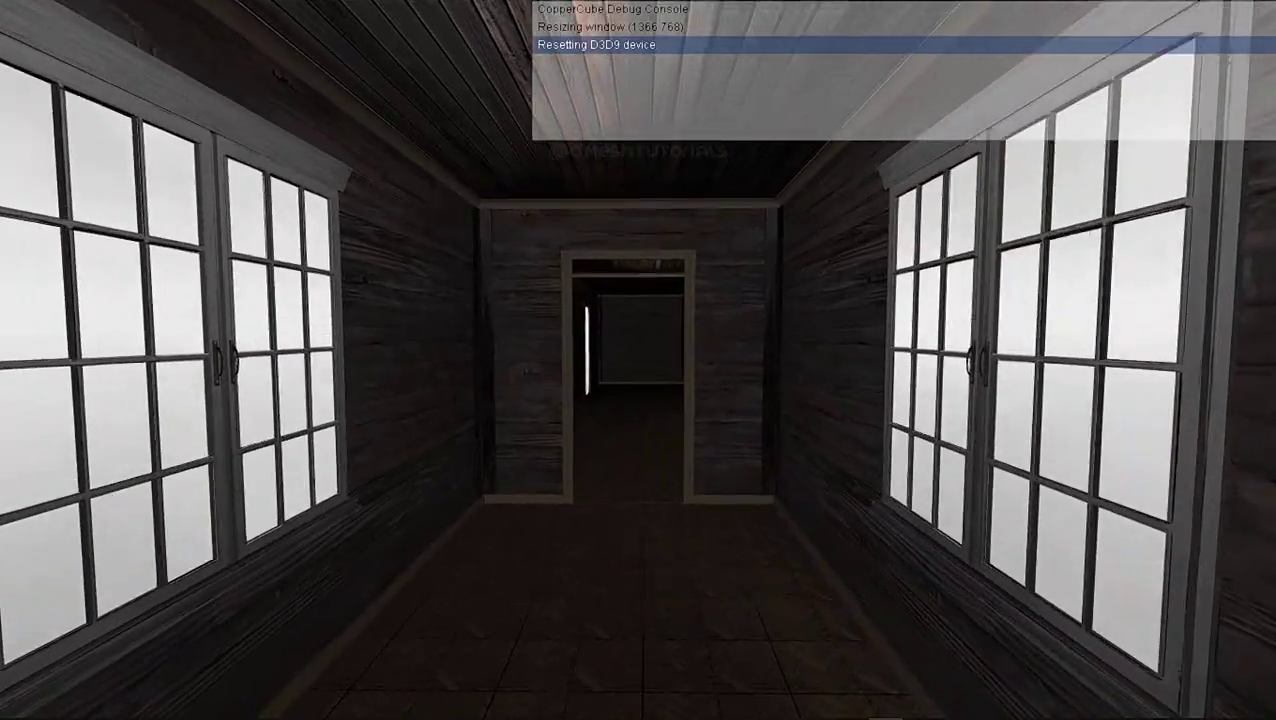
{"action": "key", "text": "Up"}
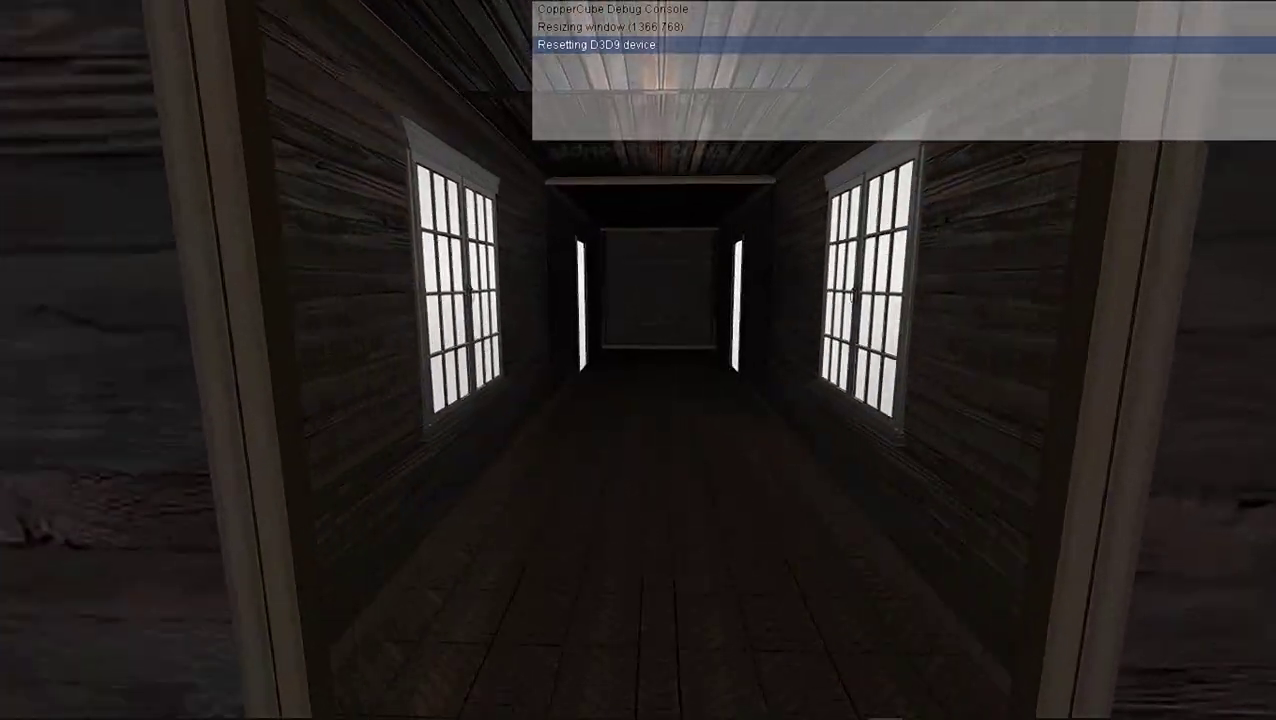
{"action": "key", "text": "Up"}
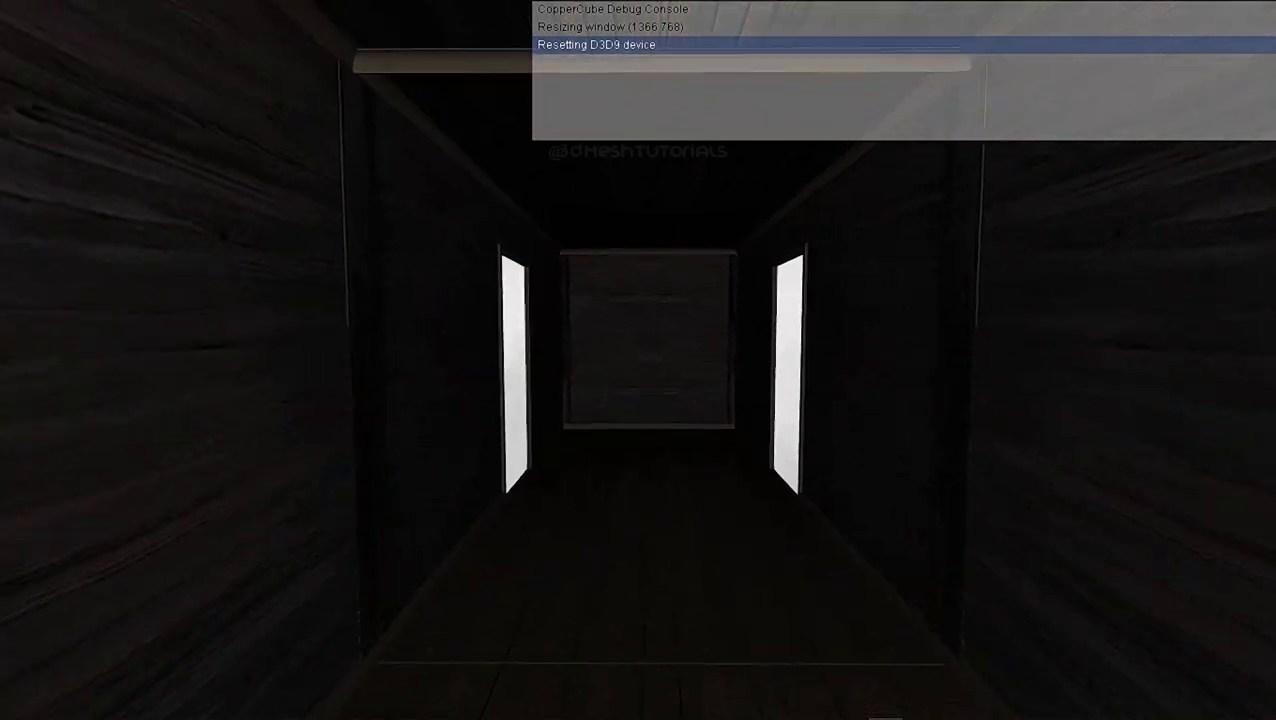
{"action": "key", "text": "Up"}
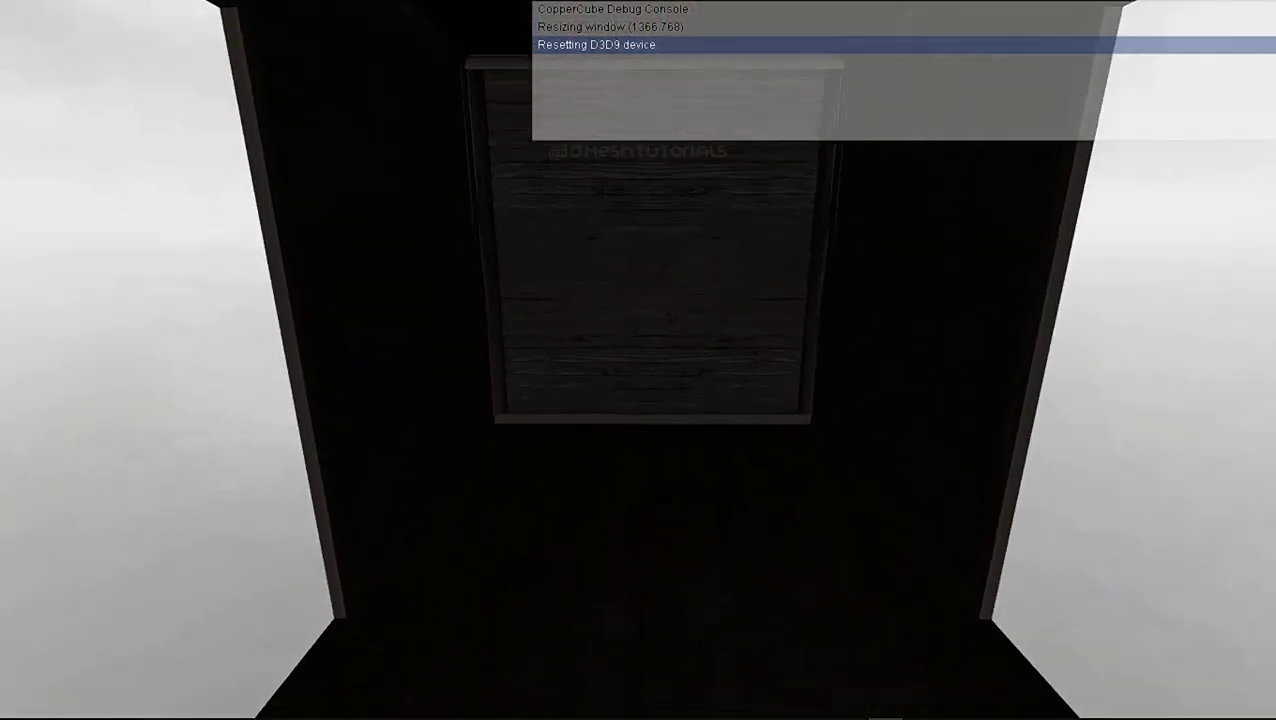
{"action": "key", "text": "Up"}
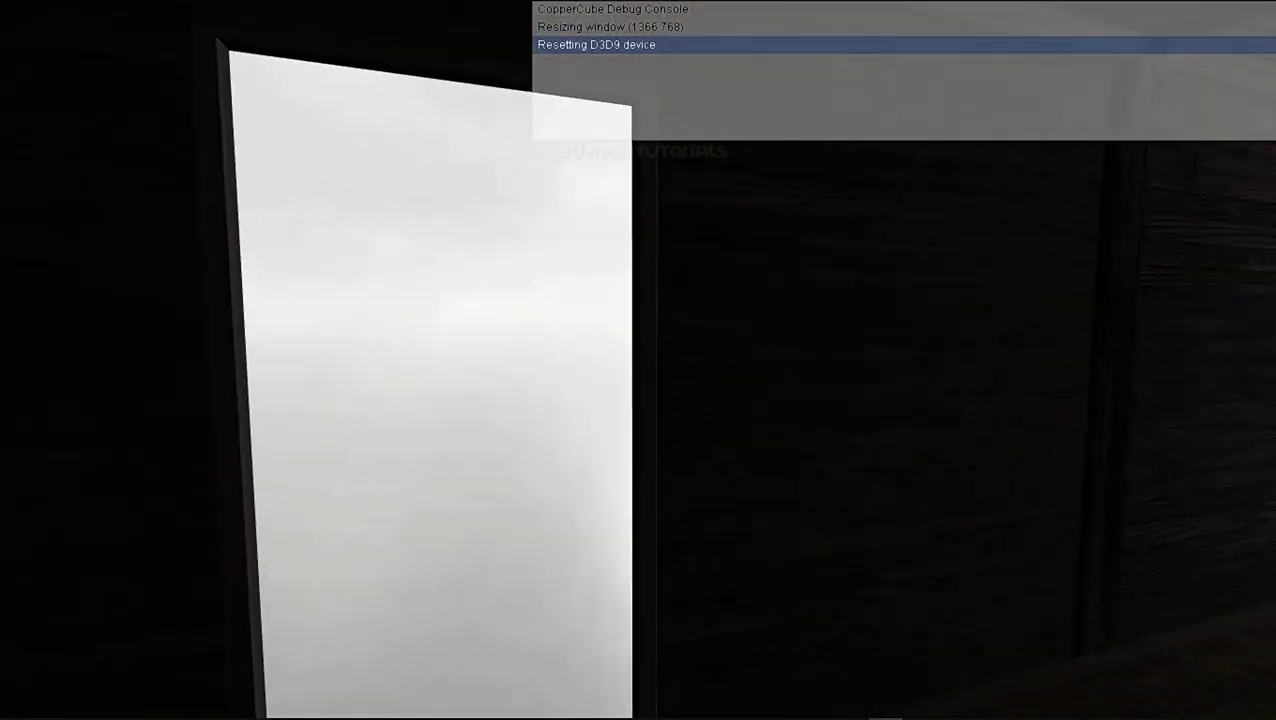
{"action": "key", "text": "Up"}
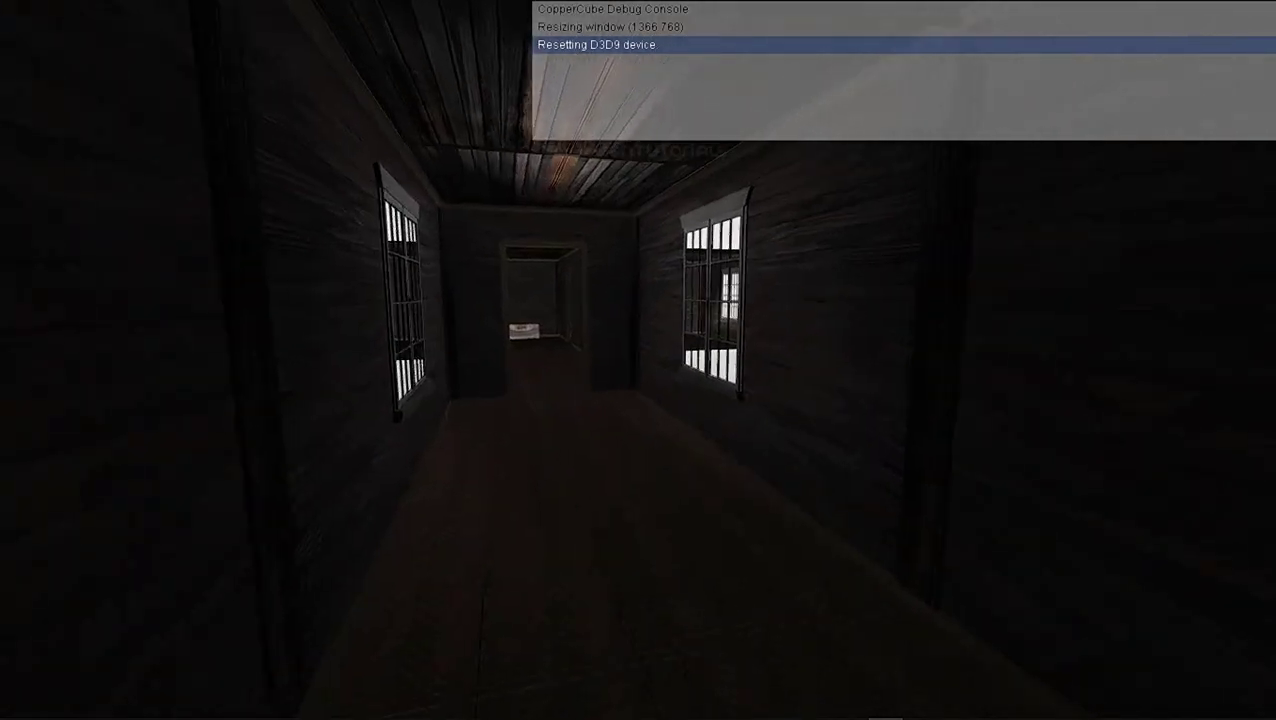
{"action": "key", "text": "Up"}
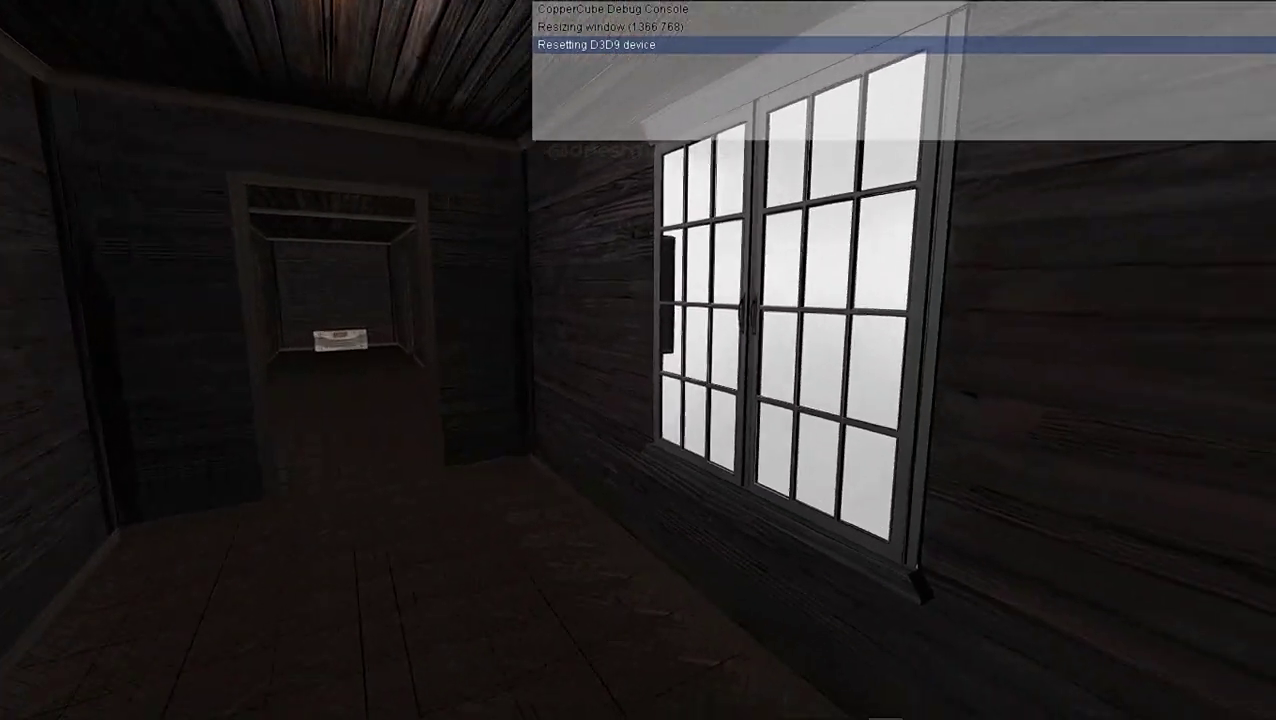
{"action": "key", "text": "Up"}
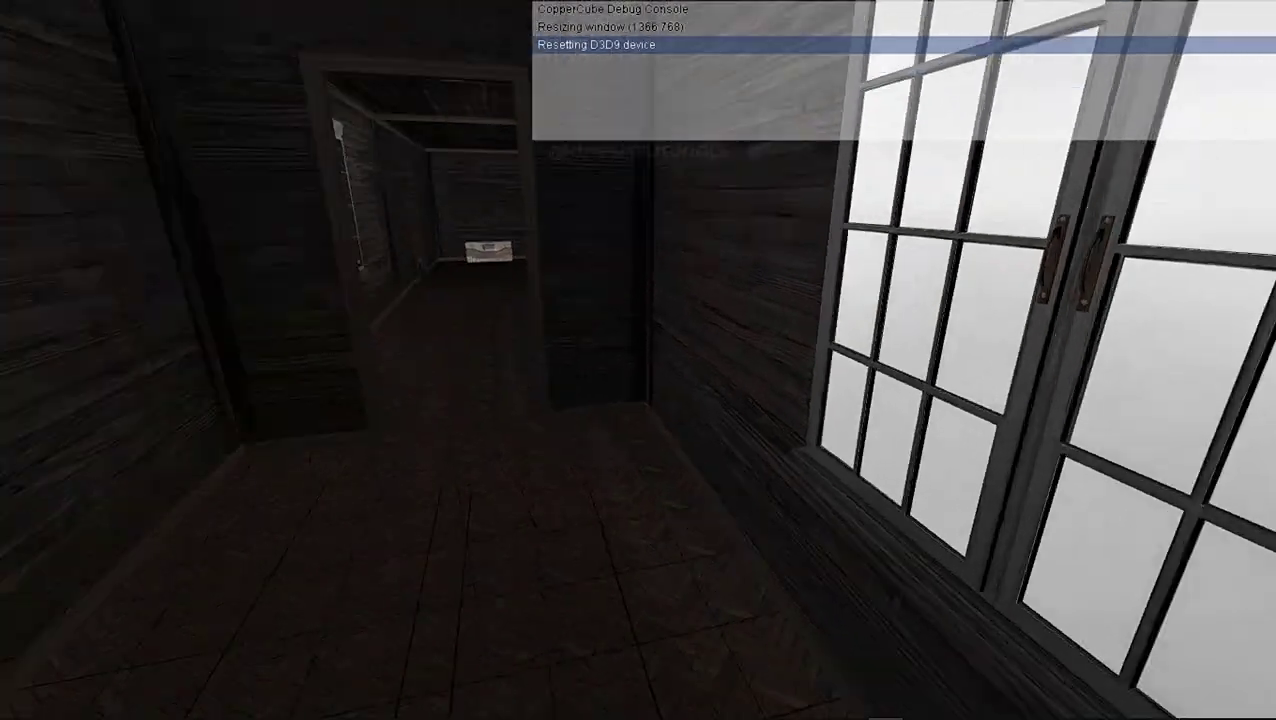
{"action": "key", "text": "Up"}
Continue into the tiled room toward the double glass doors, then exit the playtest
{"action": "key", "text": "Left"}
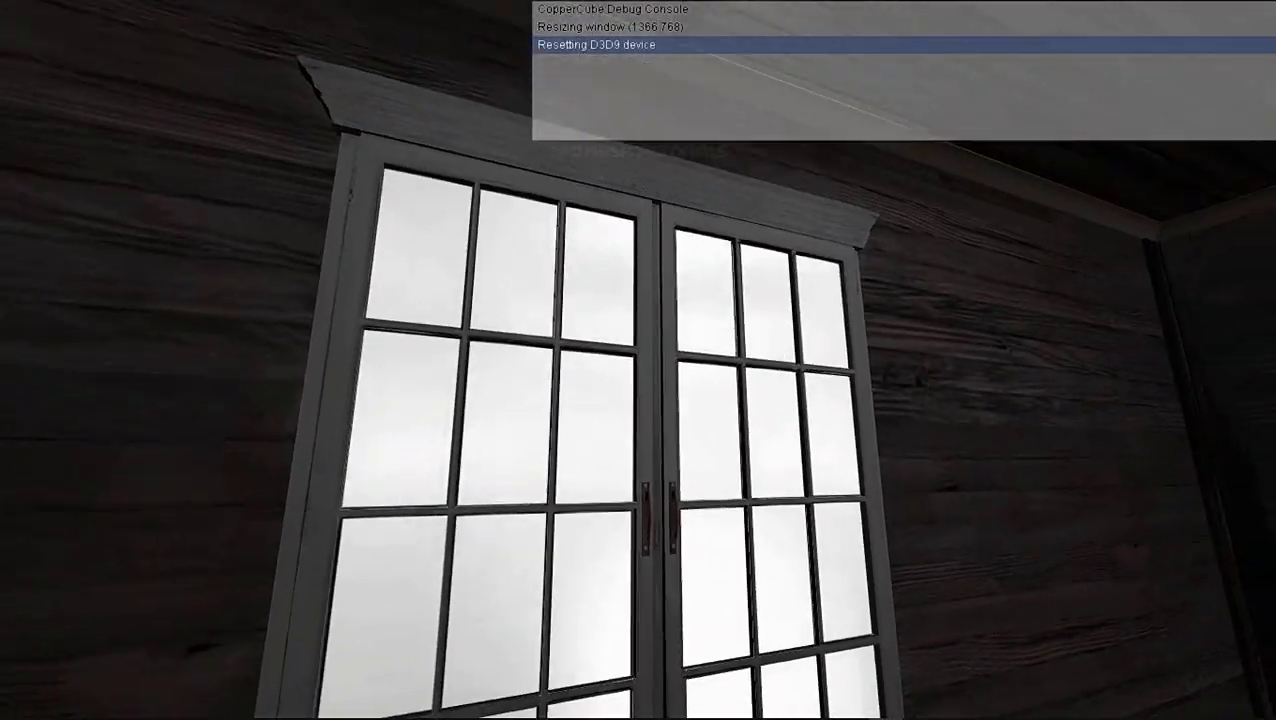
{"action": "key", "text": "Up"}
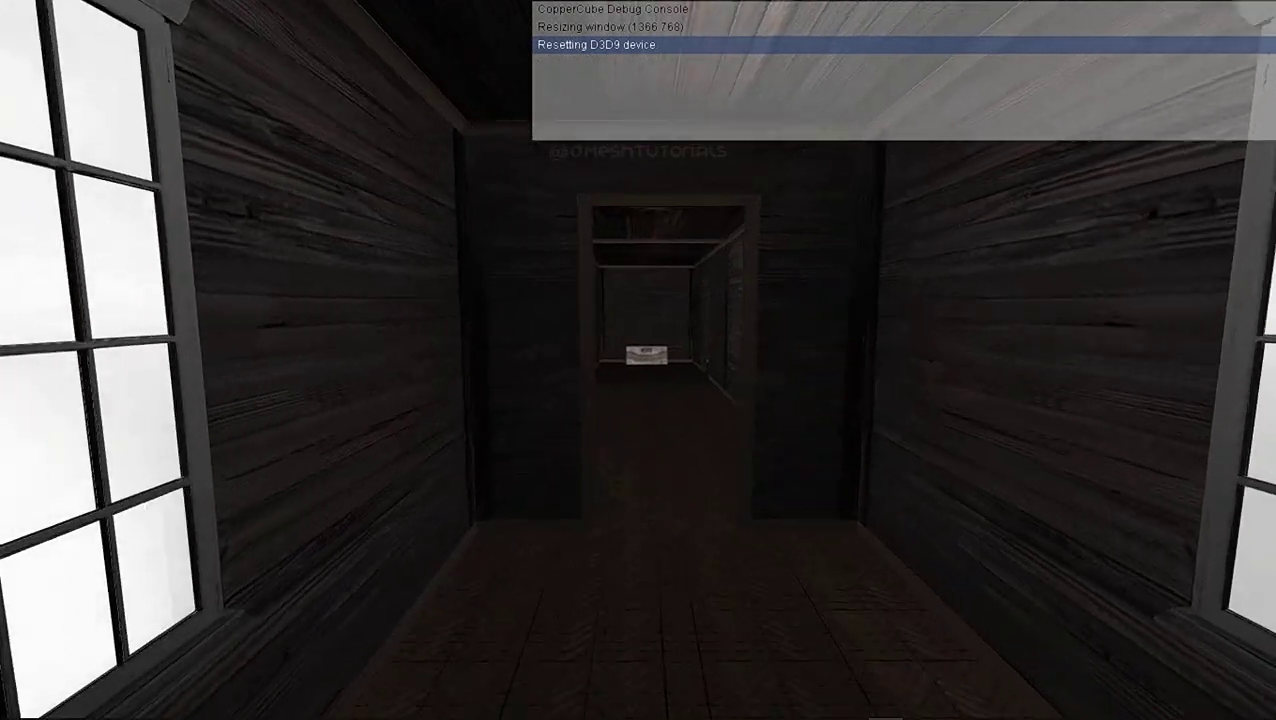
{"action": "key", "text": "Up"}
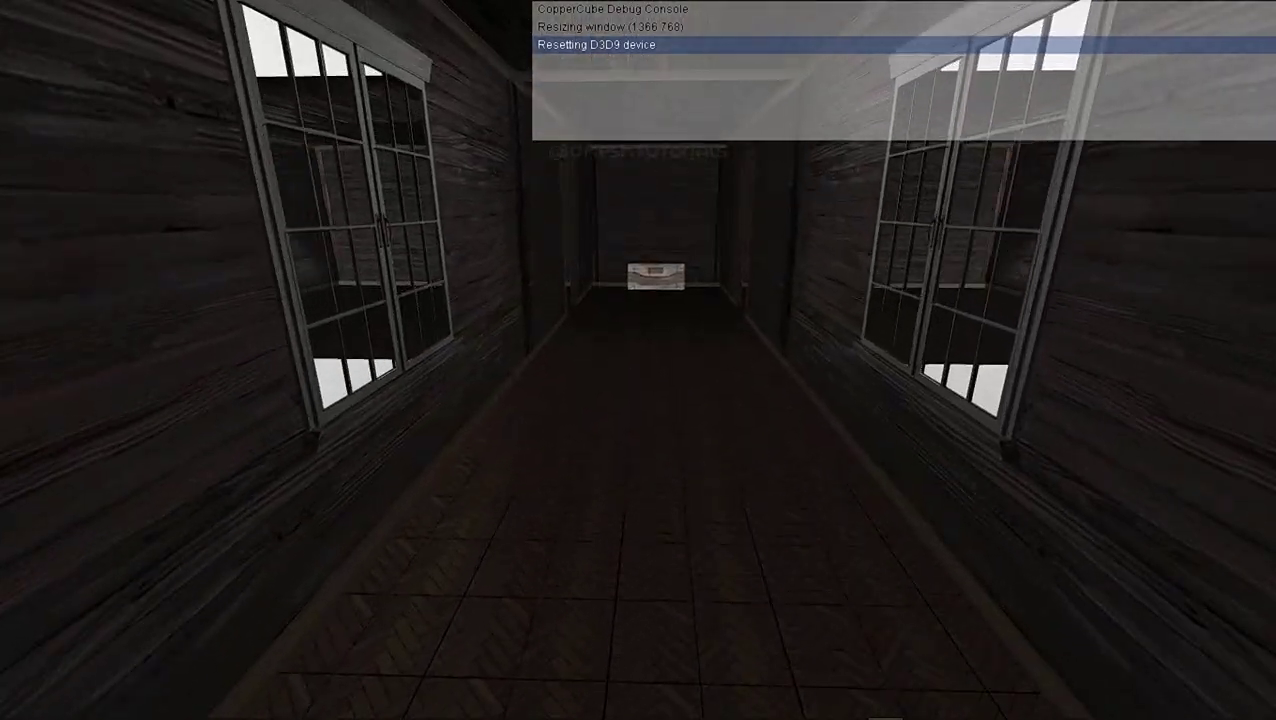
{"action": "key", "text": "Up"}
{"action": "key", "text": "Left"}
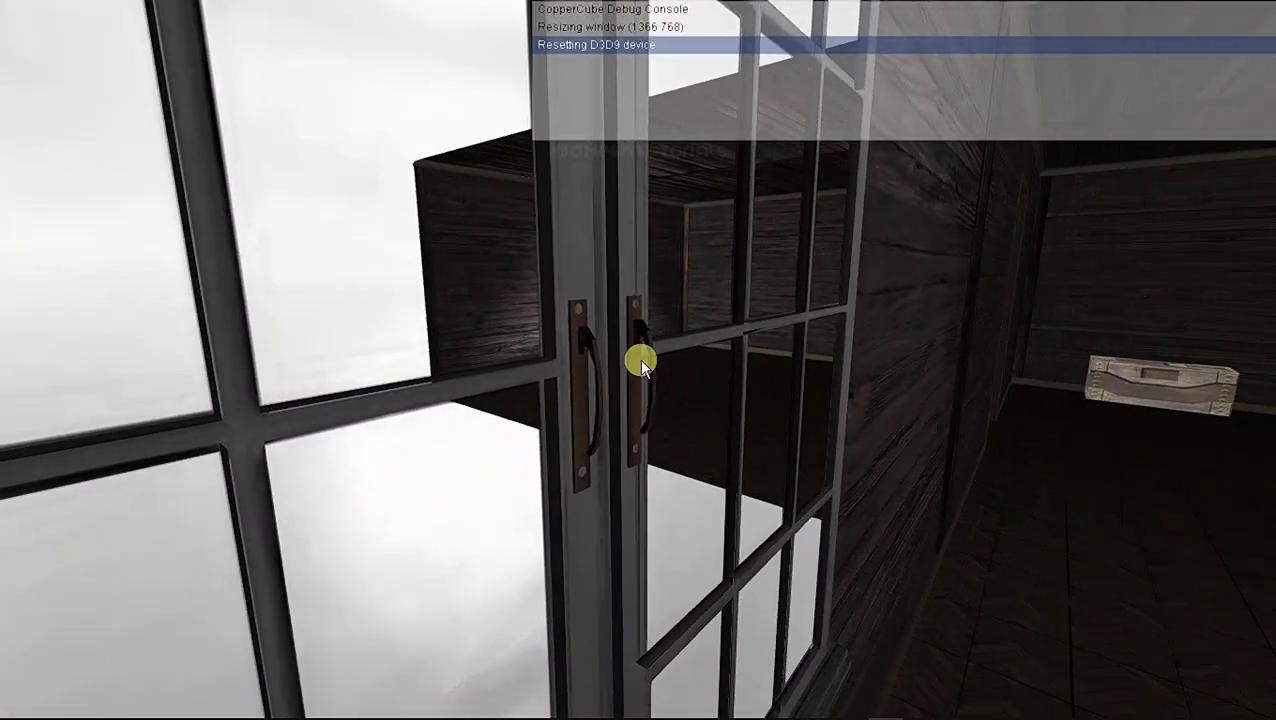
{"action": "key", "text": "Escape"}
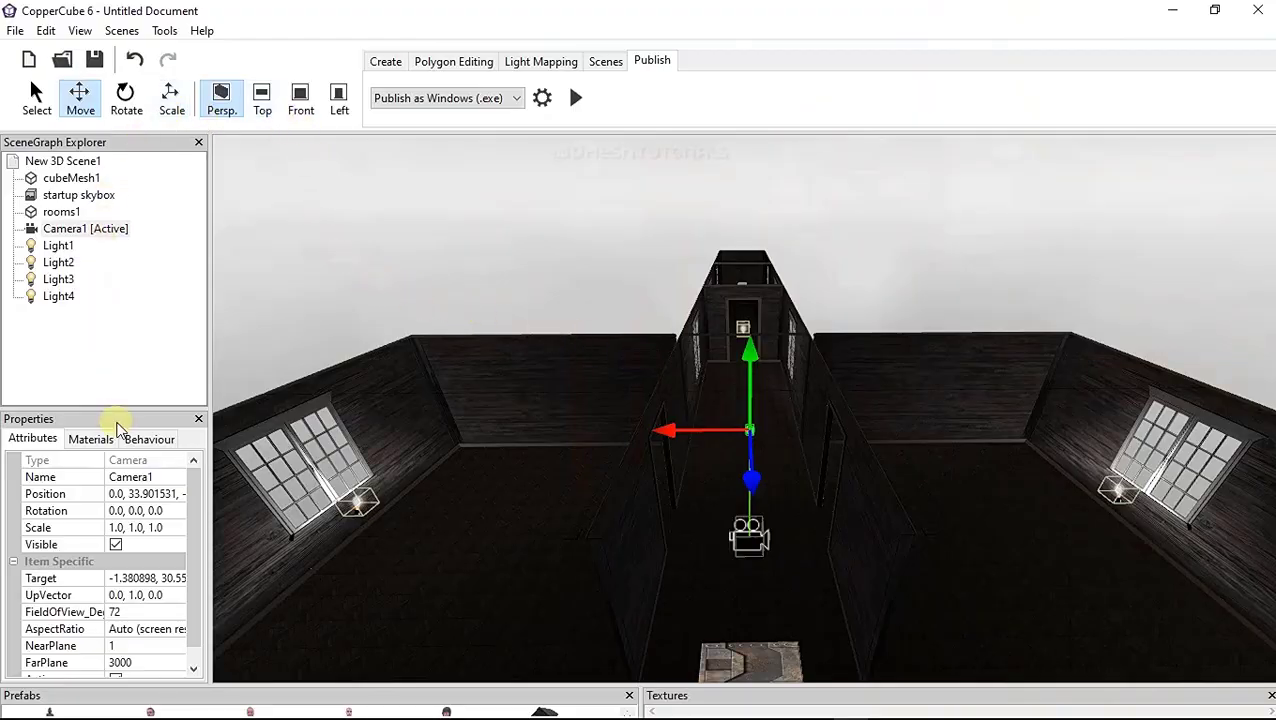
Select rooms1, list its materials, and make one wooden material double-sided
{"action": "left_click", "coordinate": [88, 440]}
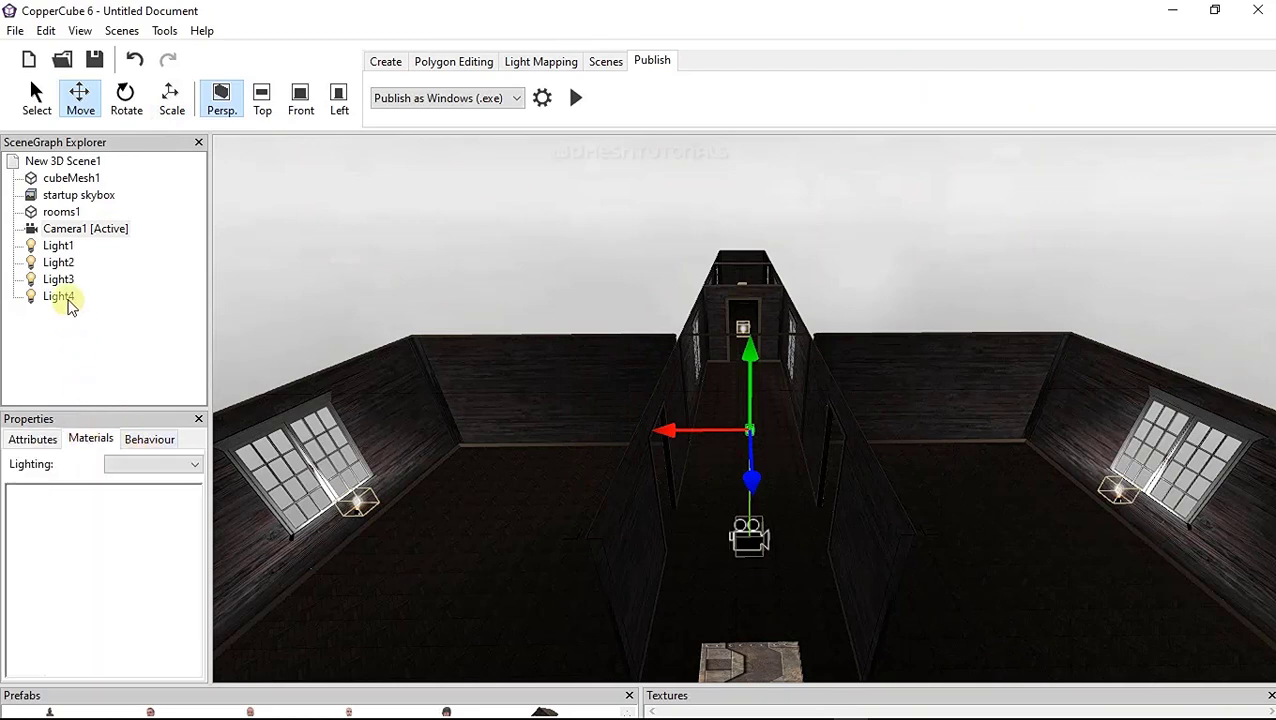
{"action": "left_click", "coordinate": [60, 212]}
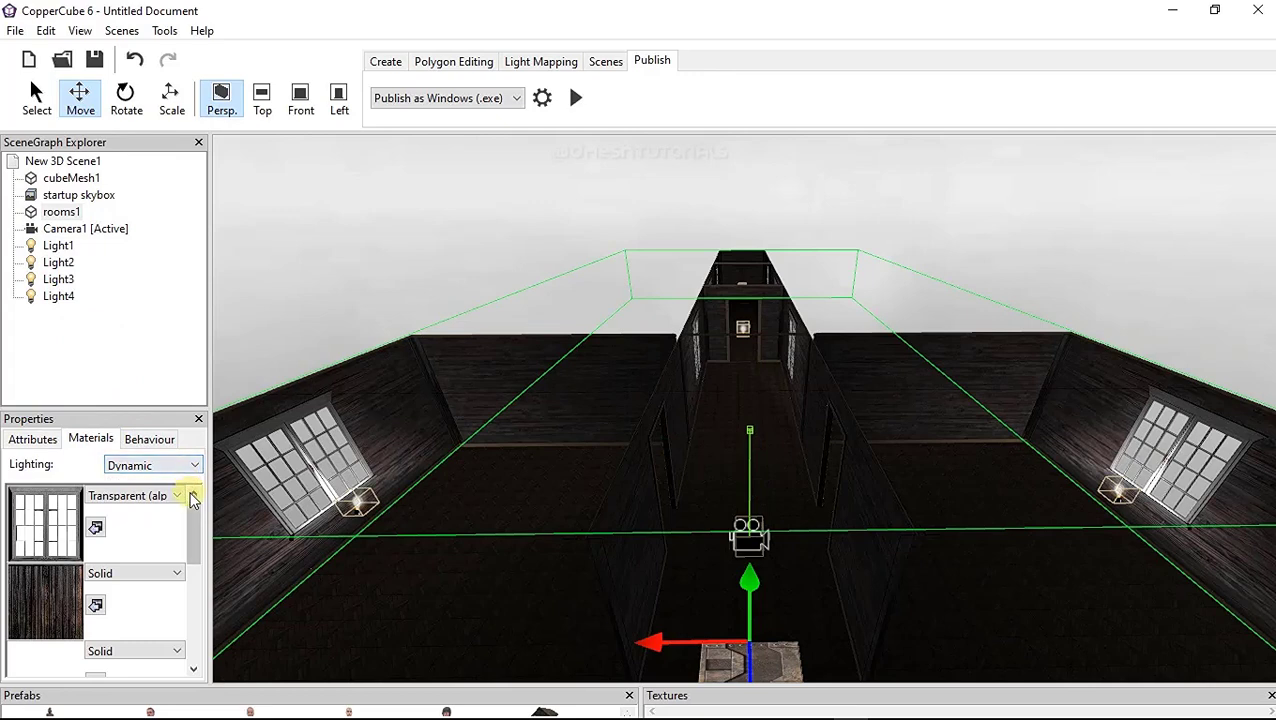
{"action": "scroll", "coordinate": [194, 503], "scroll_direction": "down", "scroll_amount": 1}
{"action": "scroll", "coordinate": [194, 503], "scroll_direction": "down", "scroll_amount": 1}
{"action": "scroll", "coordinate": [194, 503], "scroll_direction": "down", "scroll_amount": 1}
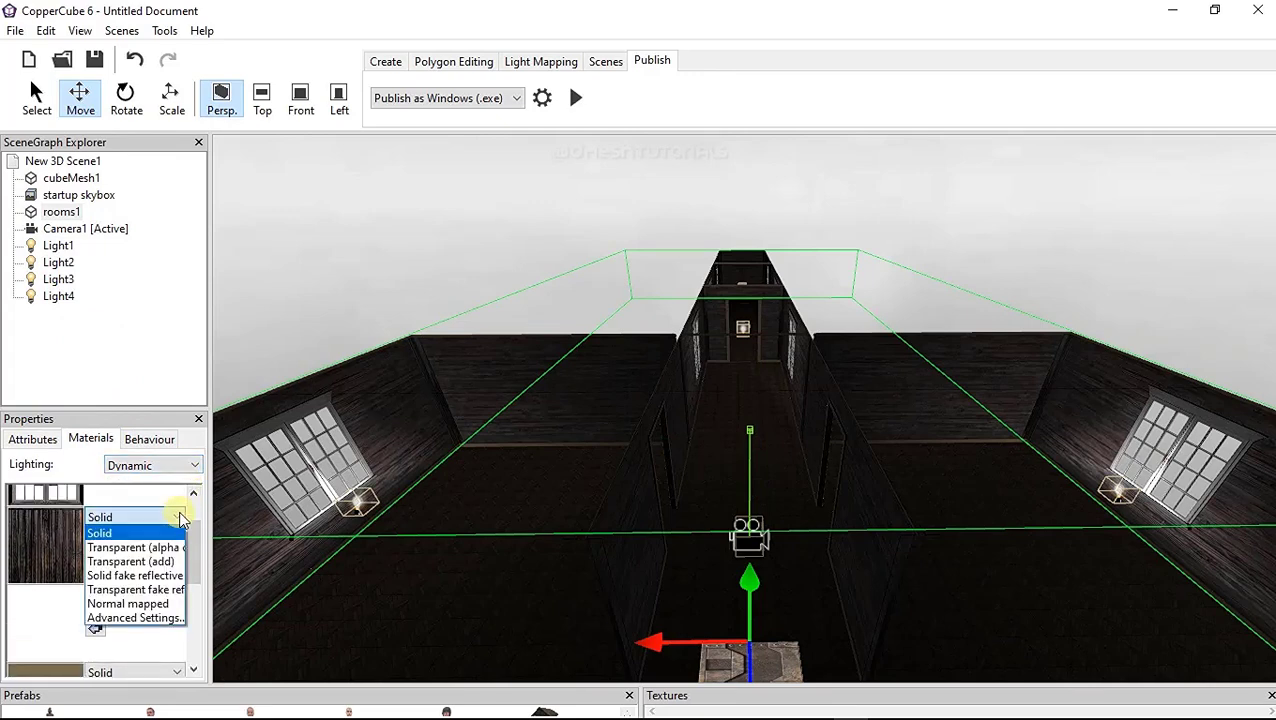
{"action": "left_click", "coordinate": [172, 617]}
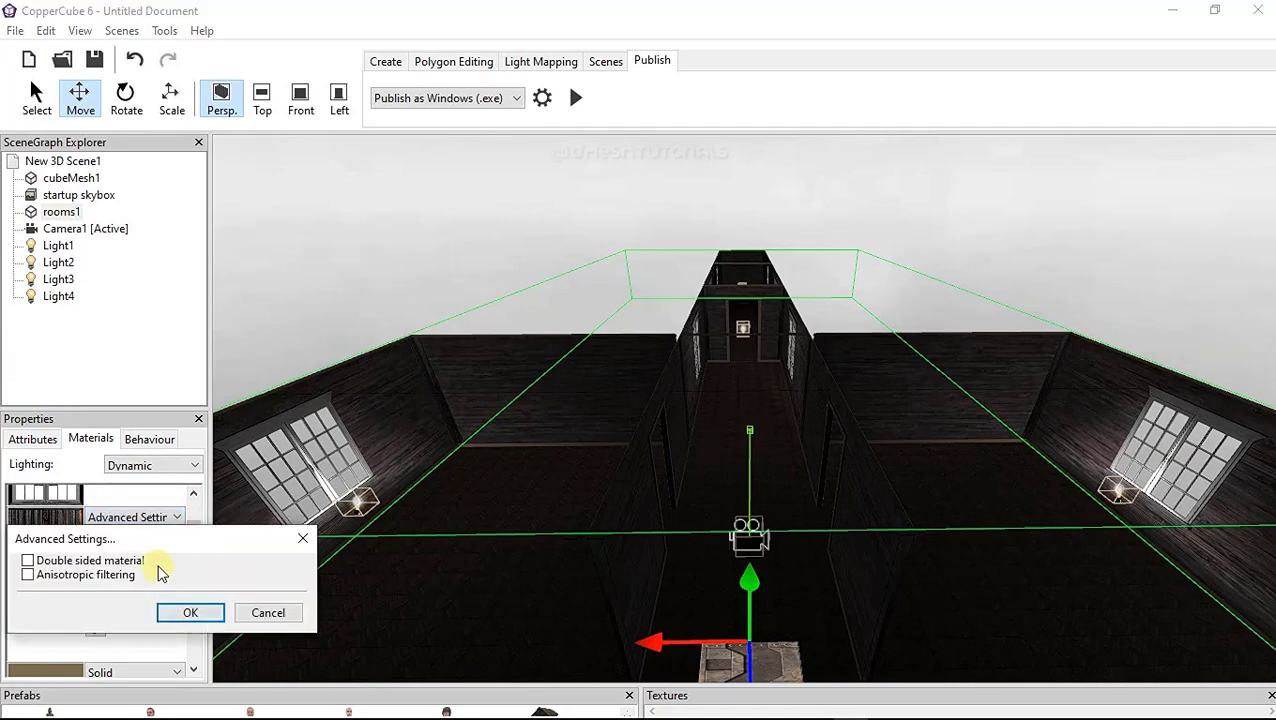
{"action": "left_click", "coordinate": [180, 618]}
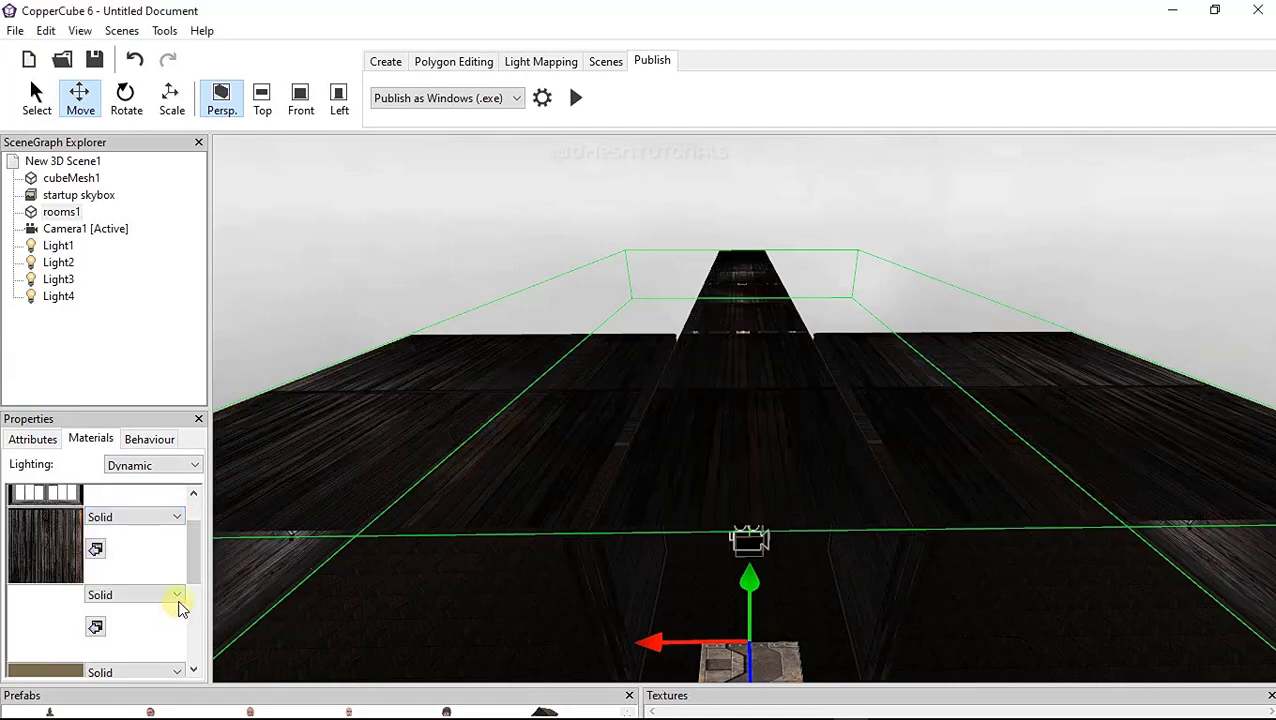
{"action": "mouse_move", "coordinate": [561, 427]}
{"action": "left_mouse_down"}
{"action": "mouse_move", "coordinate": [590, 324]}
{"action": "mouse_move", "coordinate": [541, 396]}
{"action": "mouse_move", "coordinate": [450, 403]}
{"action": "left_mouse_up"}
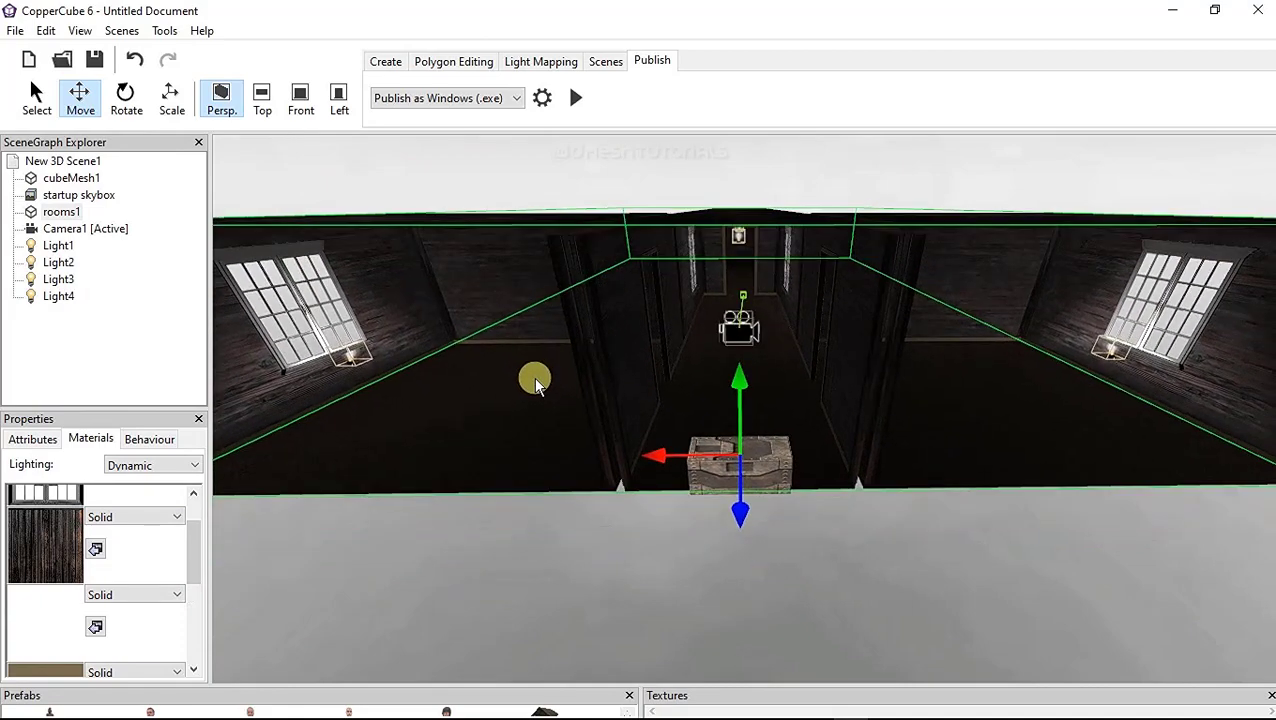
{"action": "mouse_move", "coordinate": [884, 443]}
{"action": "left_mouse_down"}
{"action": "mouse_move", "coordinate": [707, 397]}
{"action": "mouse_move", "coordinate": [815, 470]}
{"action": "mouse_move", "coordinate": [889, 447]}
{"action": "mouse_move", "coordinate": [893, 462]}
{"action": "left_mouse_up"}
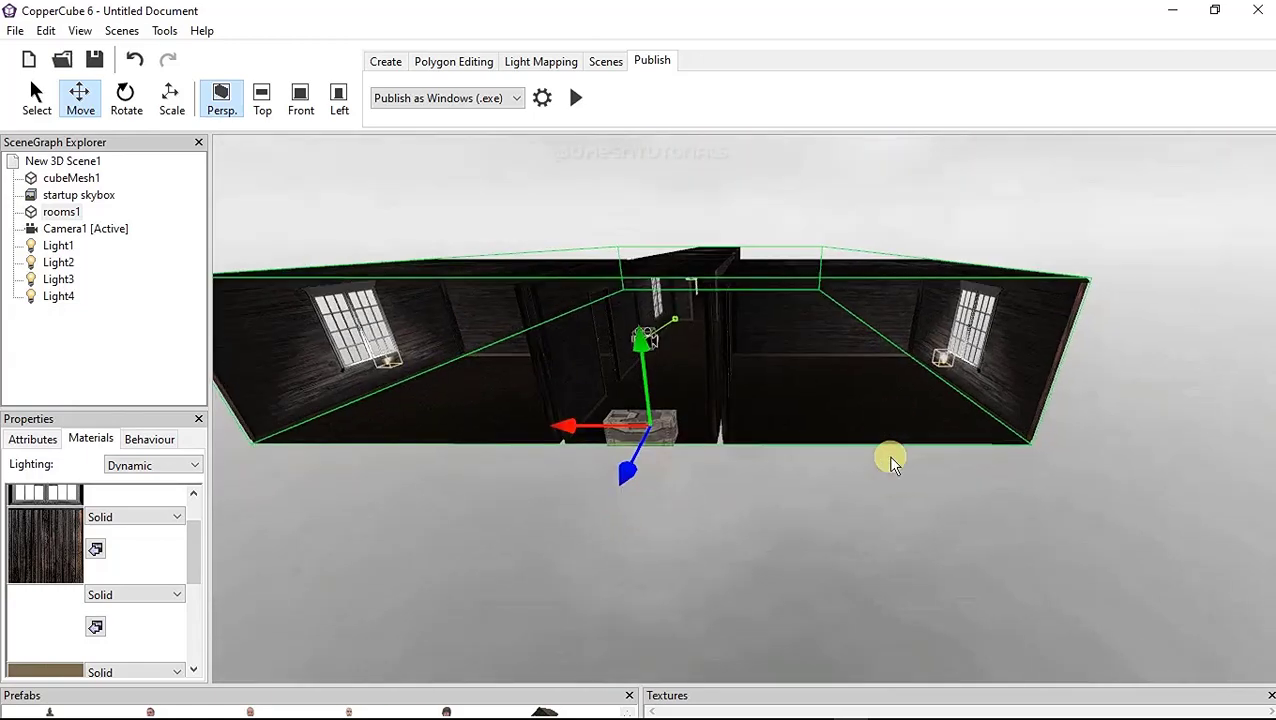
Make the dark wood and herringbone floor materials double-sided
{"action": "left_click_drag", "start_coordinate": [199, 551], "coordinate": [207, 643]}
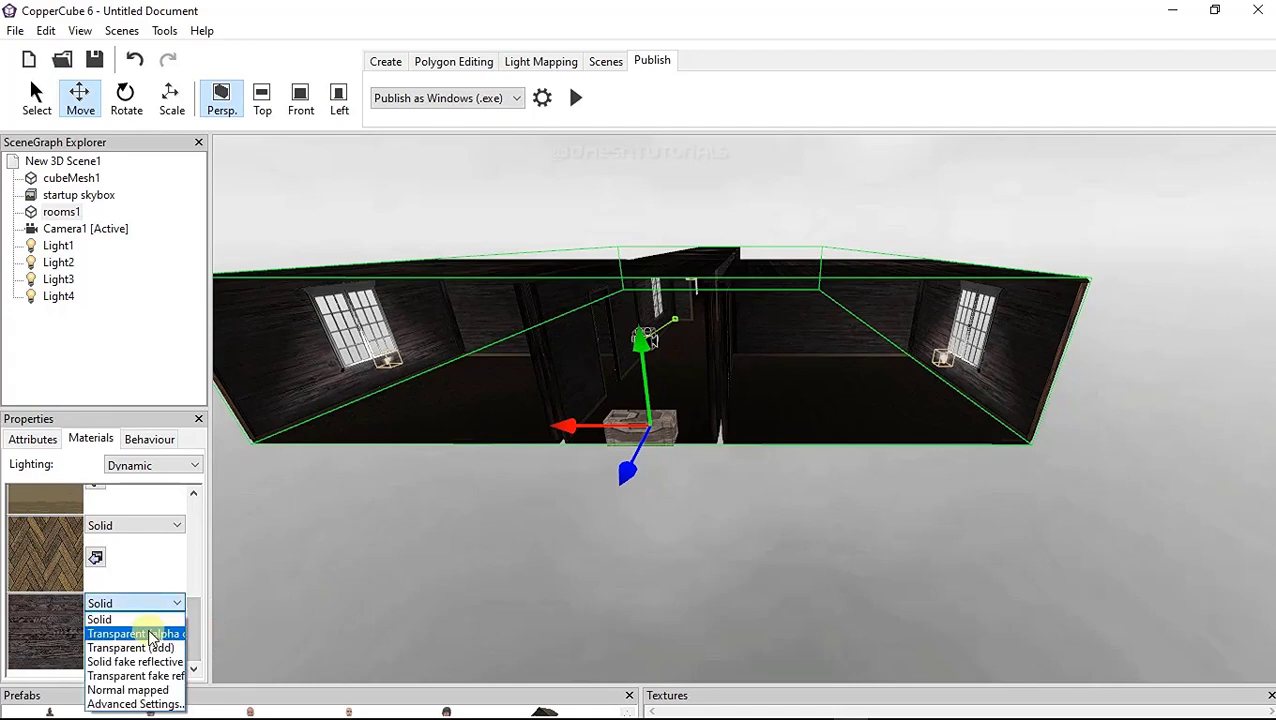
{"action": "left_click", "coordinate": [158, 705]}
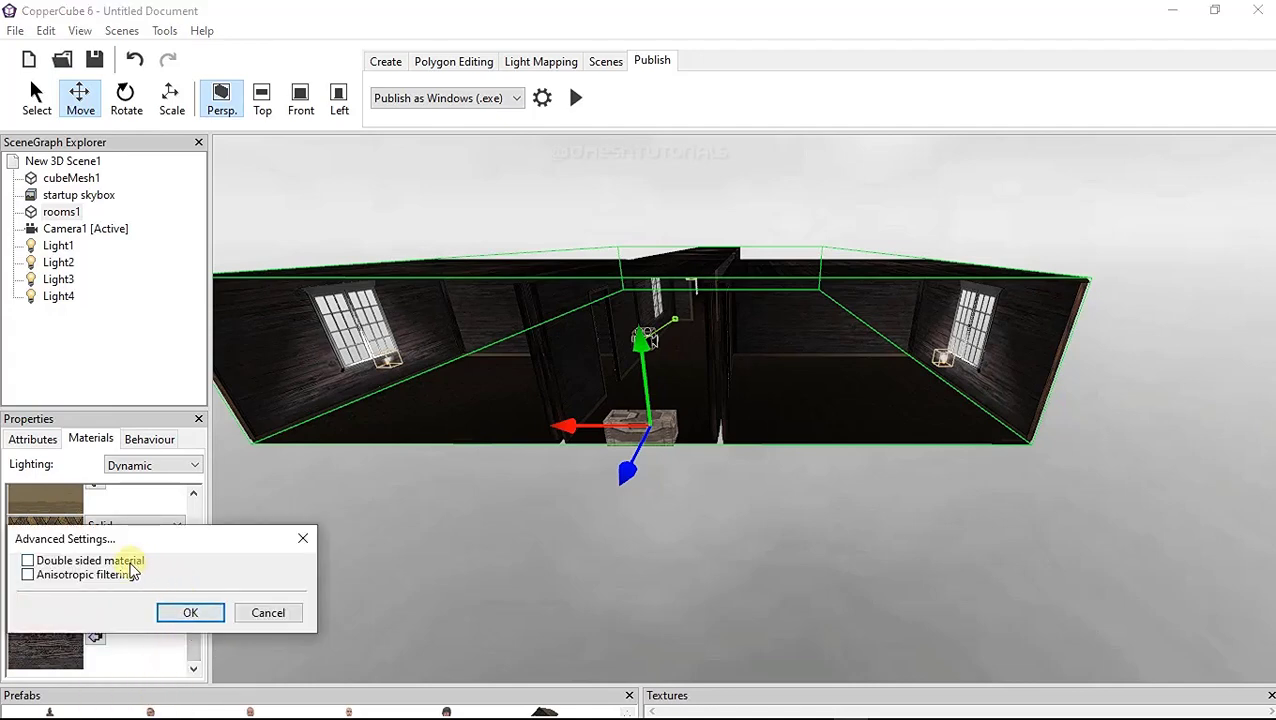
{"action": "left_click", "coordinate": [190, 612]}
{"action": "mouse_move", "coordinate": [650, 385]}
{"action": "left_mouse_down"}
{"action": "mouse_move", "coordinate": [614, 537]}
{"action": "mouse_move", "coordinate": [676, 420]}
{"action": "mouse_move", "coordinate": [652, 420]}
{"action": "left_mouse_up"}
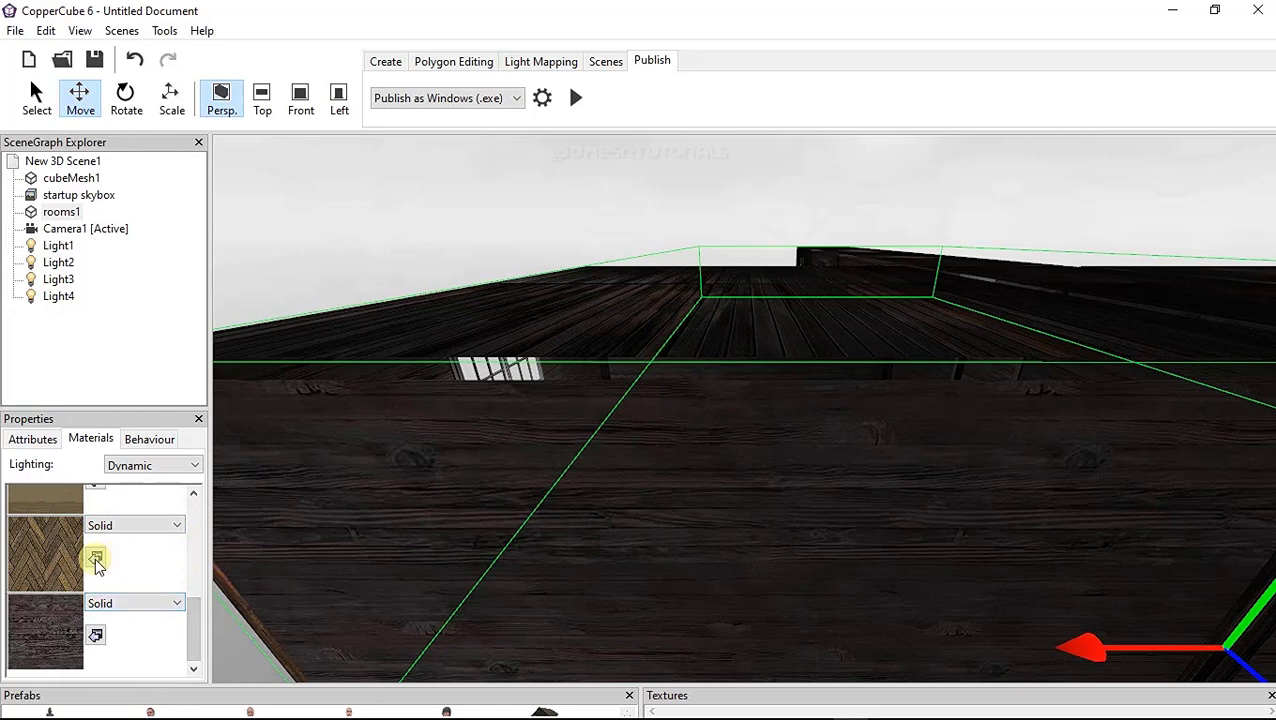
{"action": "left_click", "coordinate": [162, 526]}
{"action": "left_click", "coordinate": [165, 627]}
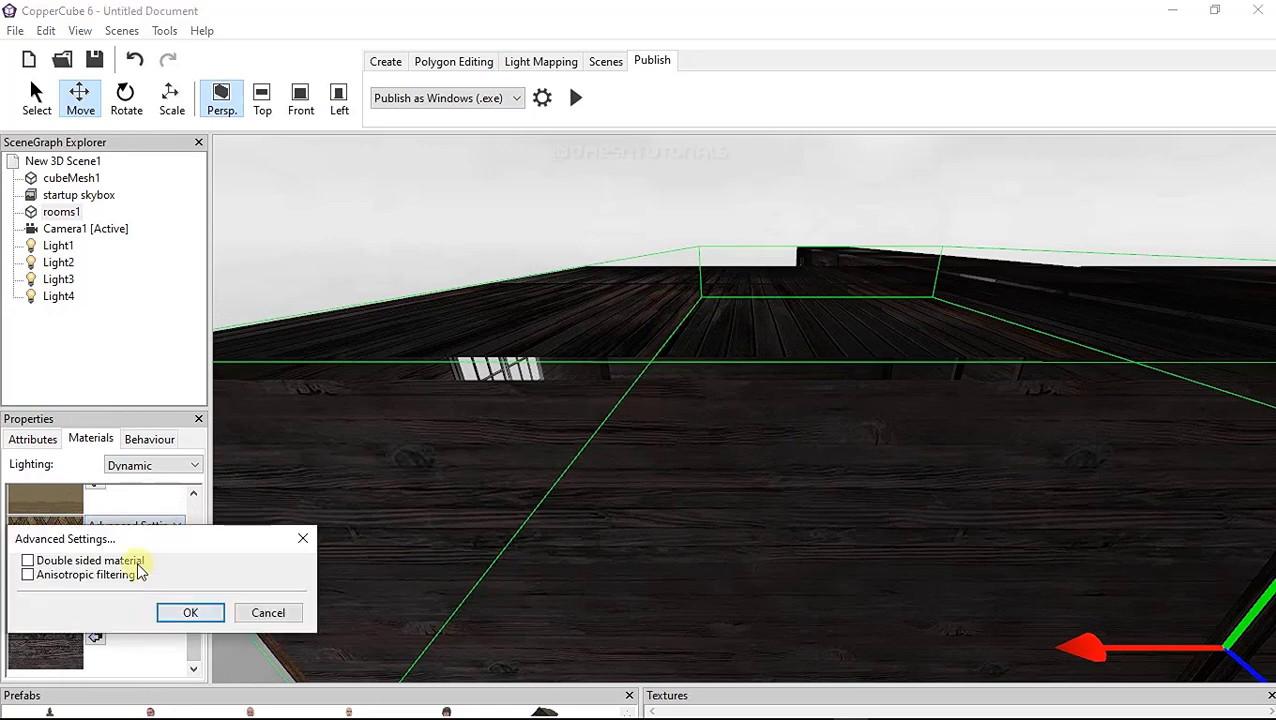
{"action": "left_click", "coordinate": [168, 610]}
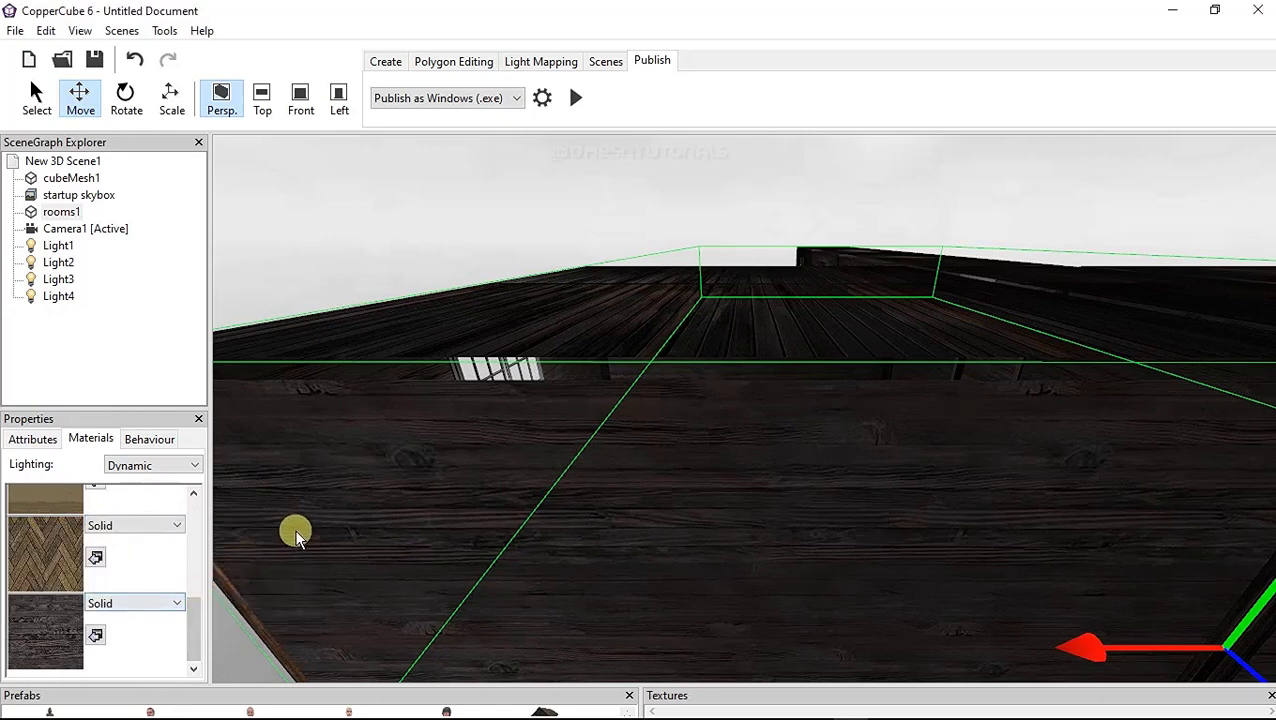
Make the brown, vertical wood and window materials double-sided
{"action": "left_click_drag", "start_coordinate": [198, 627], "coordinate": [176, 584]}
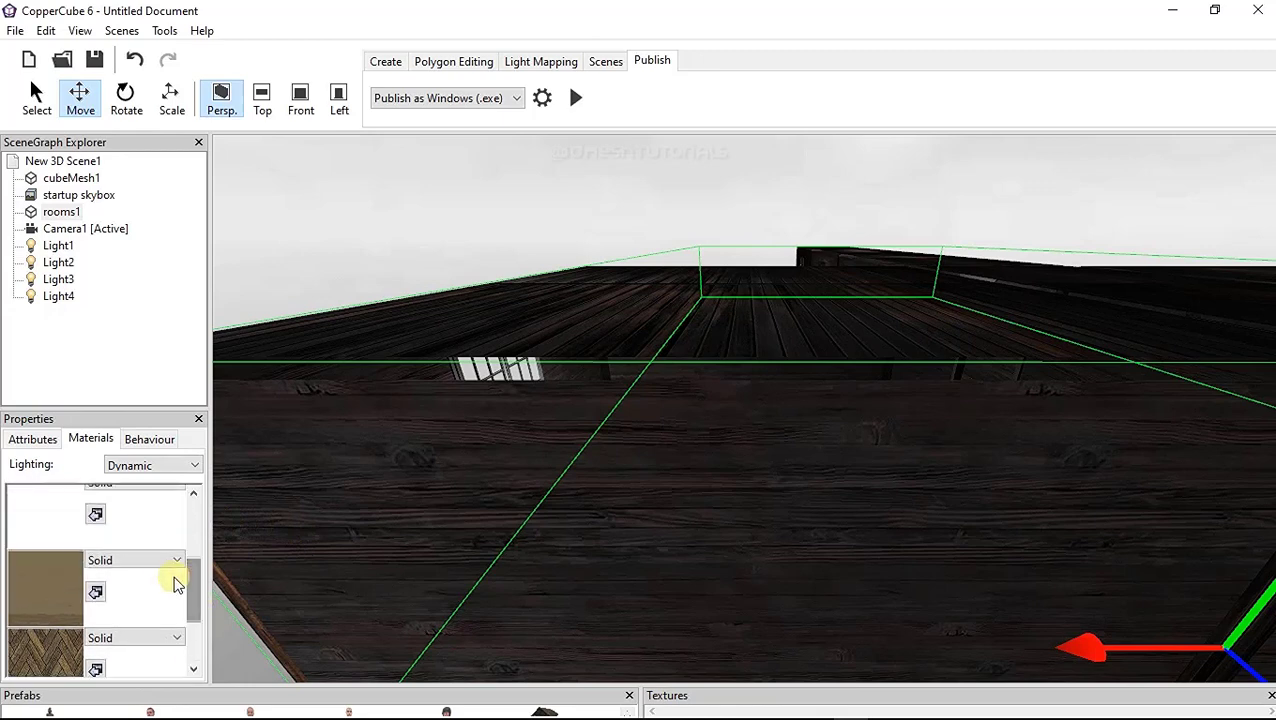
{"action": "left_click", "coordinate": [168, 662]}
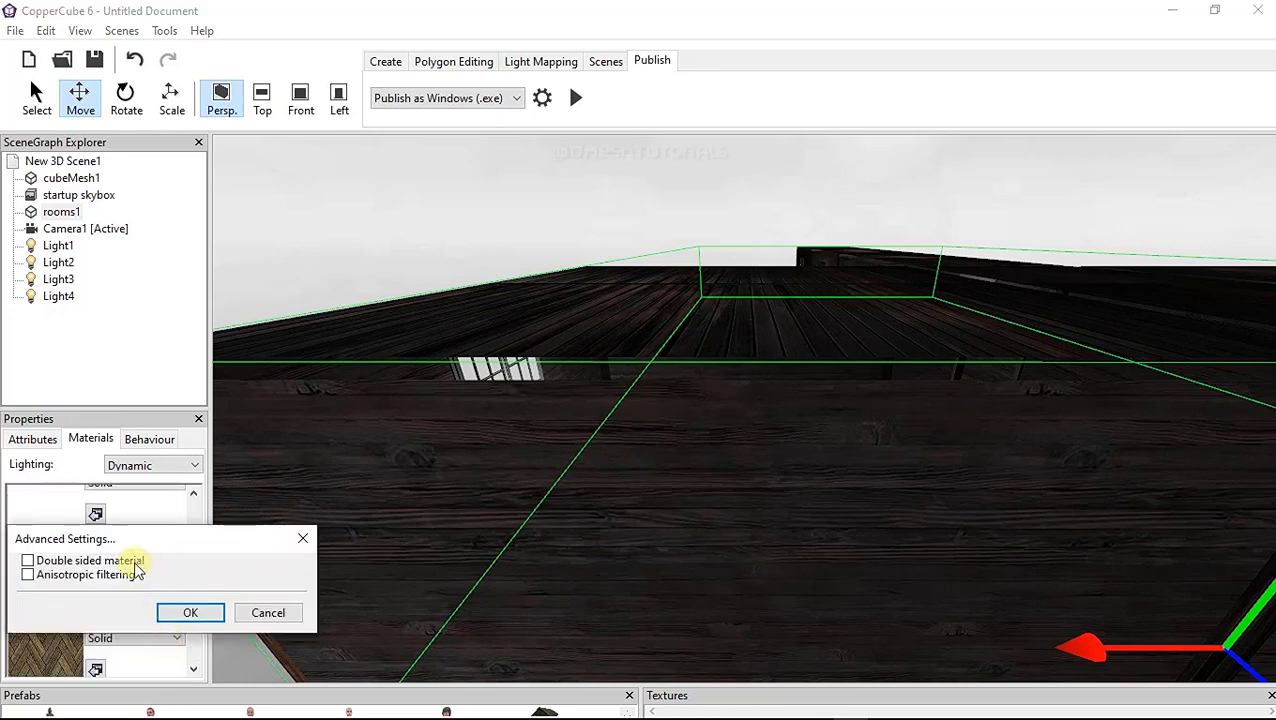
{"action": "left_click", "coordinate": [187, 616]}
{"action": "left_click_drag", "start_coordinate": [191, 598], "coordinate": [192, 562]}
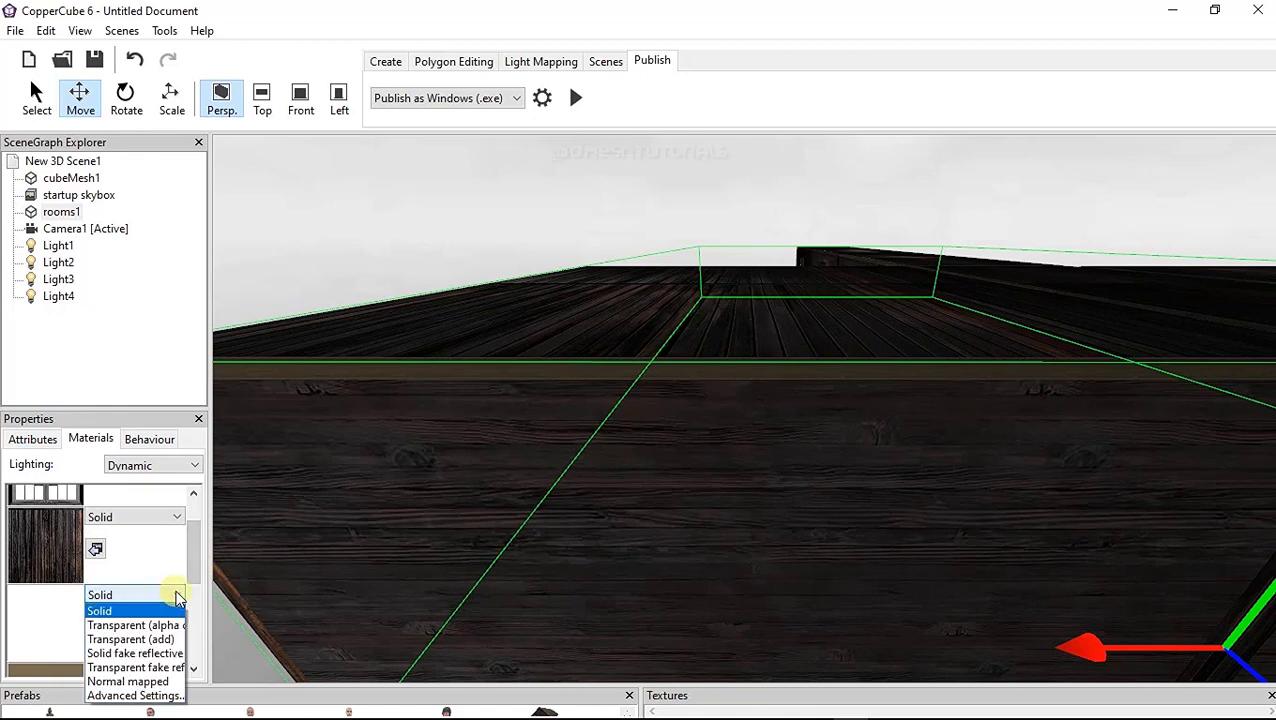
{"action": "left_click", "coordinate": [163, 697]}
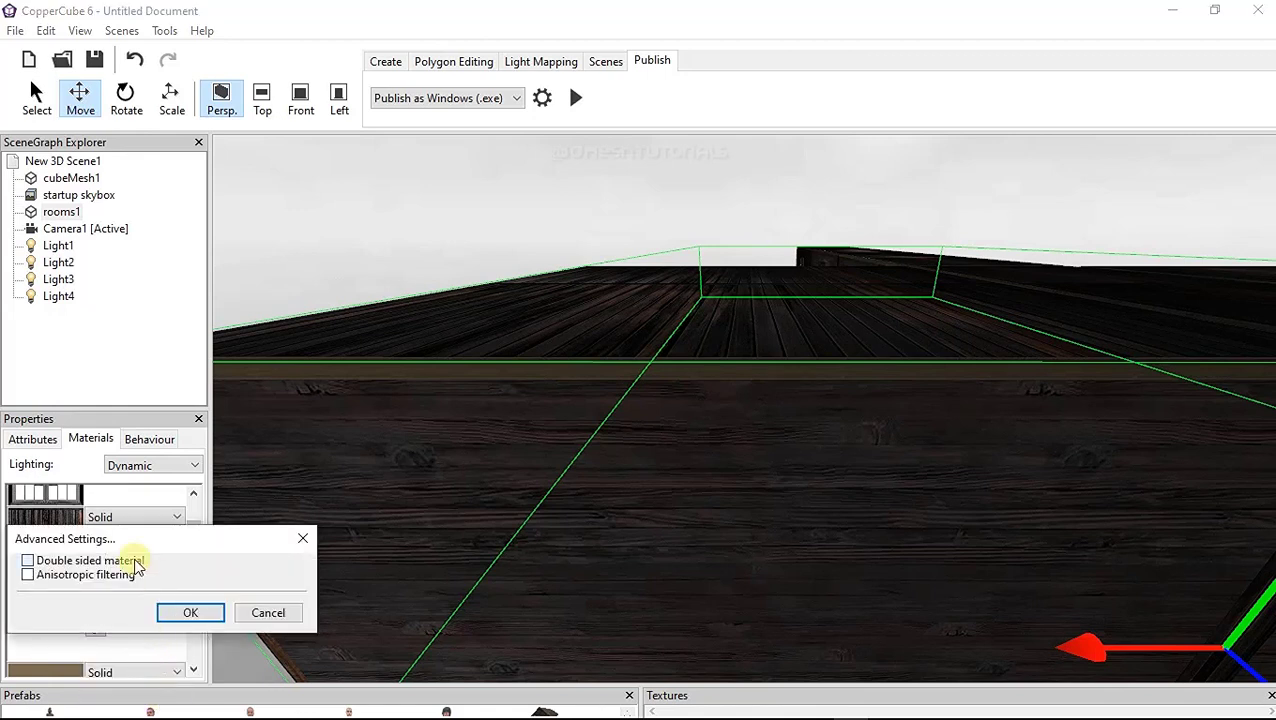
{"action": "left_click", "coordinate": [186, 617]}
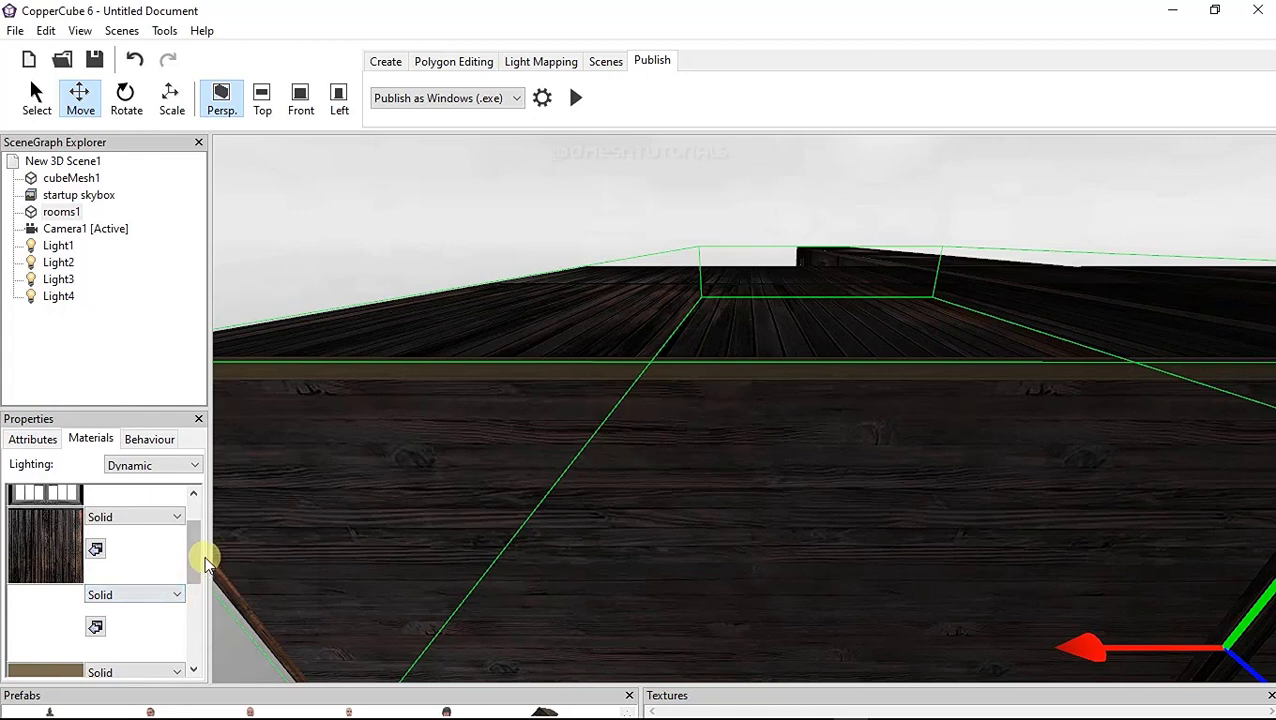
{"action": "left_click_drag", "start_coordinate": [195, 558], "coordinate": [195, 525]}
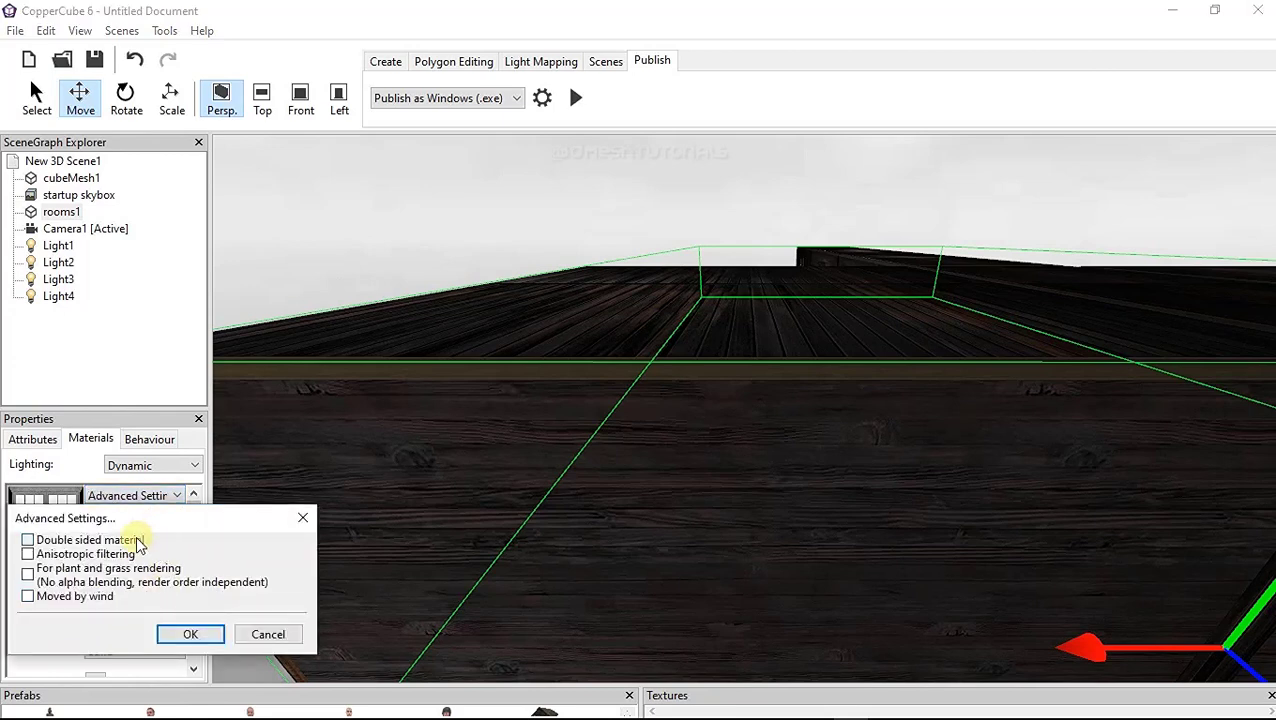
{"action": "left_click", "coordinate": [183, 633]}
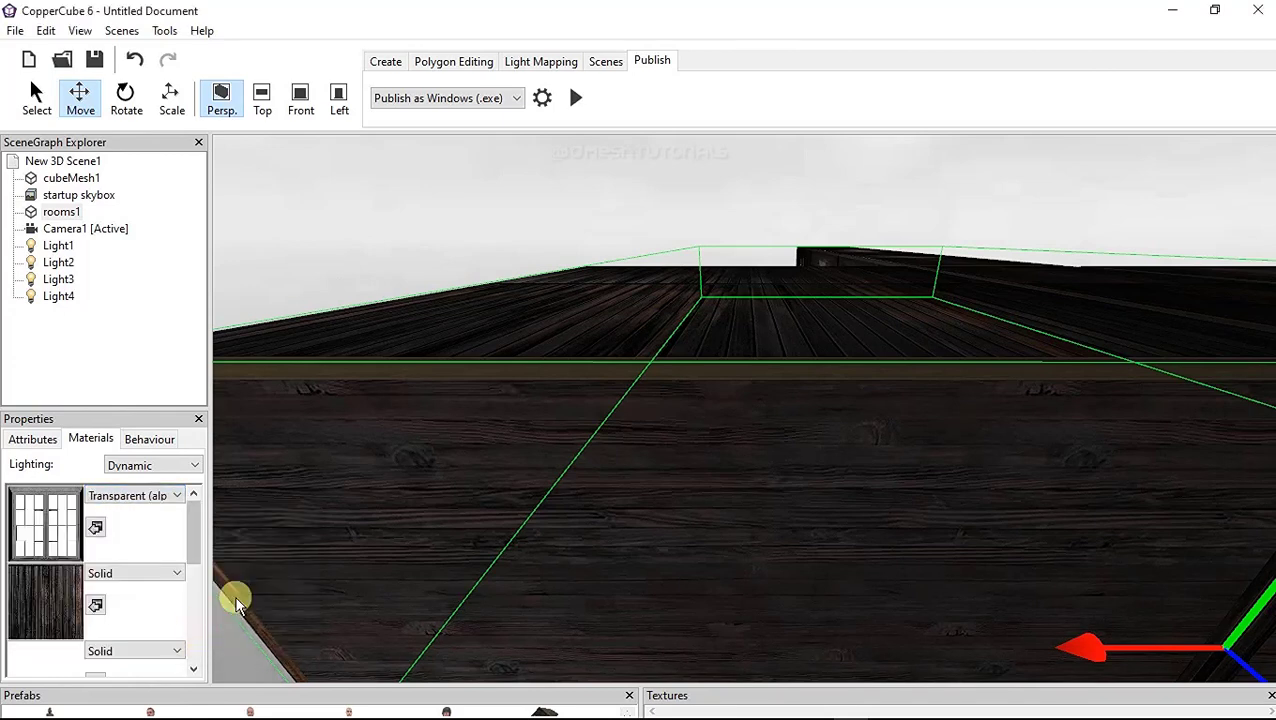
Walk from the first room down the windowed corridor into the narrower dark corridor
{"action": "mouse_move", "coordinate": [617, 288]}
{"action": "right_mouse_down"}
{"action": "mouse_move", "coordinate": [628, 340]}
{"action": "mouse_move", "coordinate": [476, 497]}
{"action": "mouse_move", "coordinate": [431, 400]}
{"action": "mouse_move", "coordinate": [417, 447]}
{"action": "right_mouse_up"}
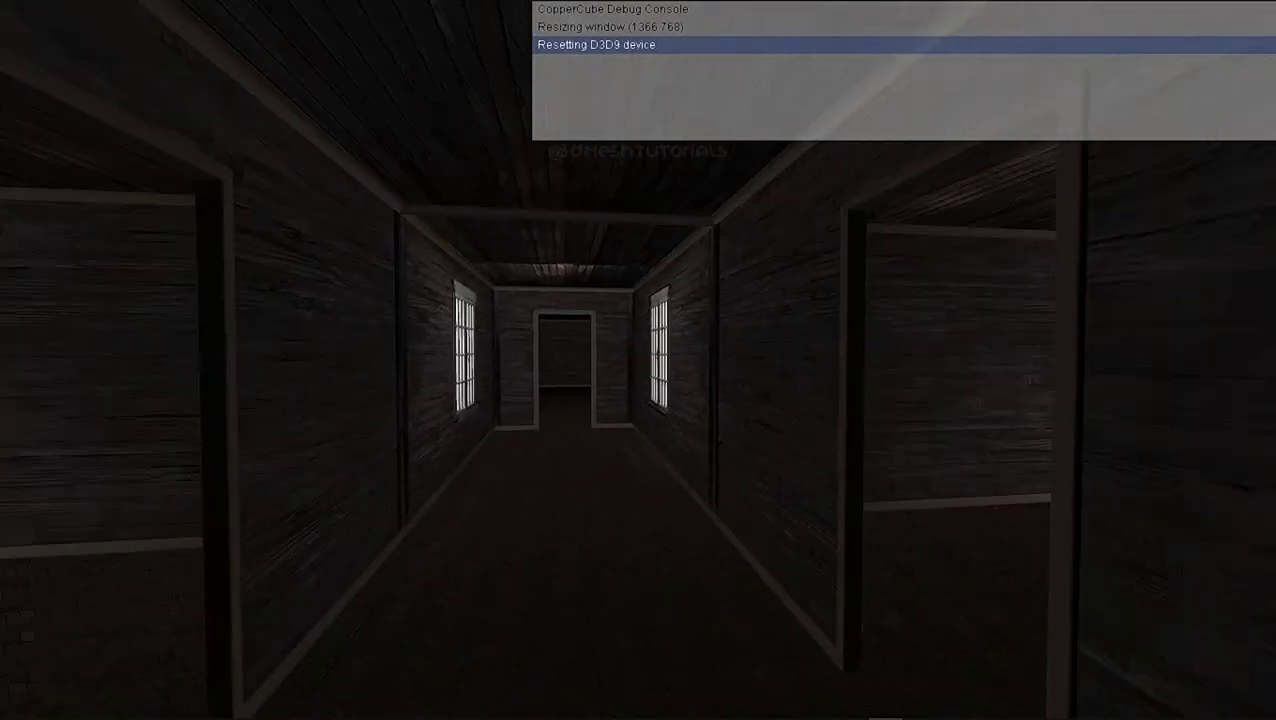
{"action": "key", "text": "w"}
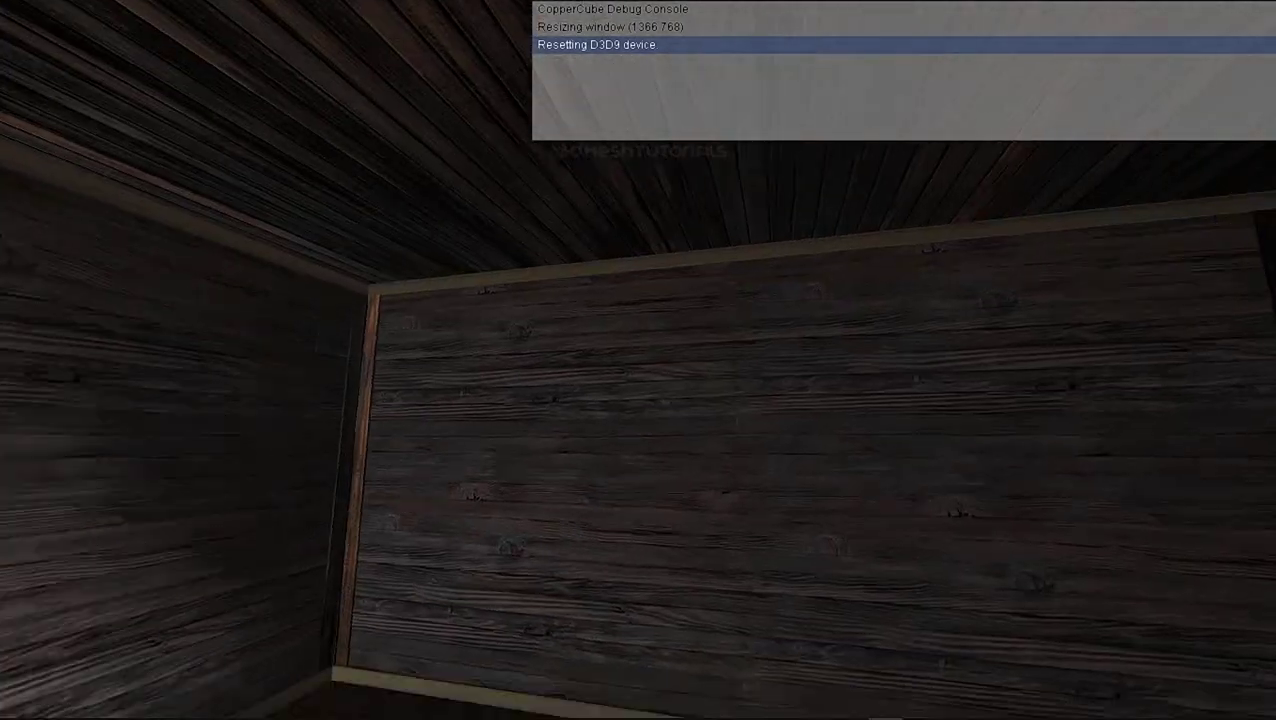
{"action": "key", "text": "w"}
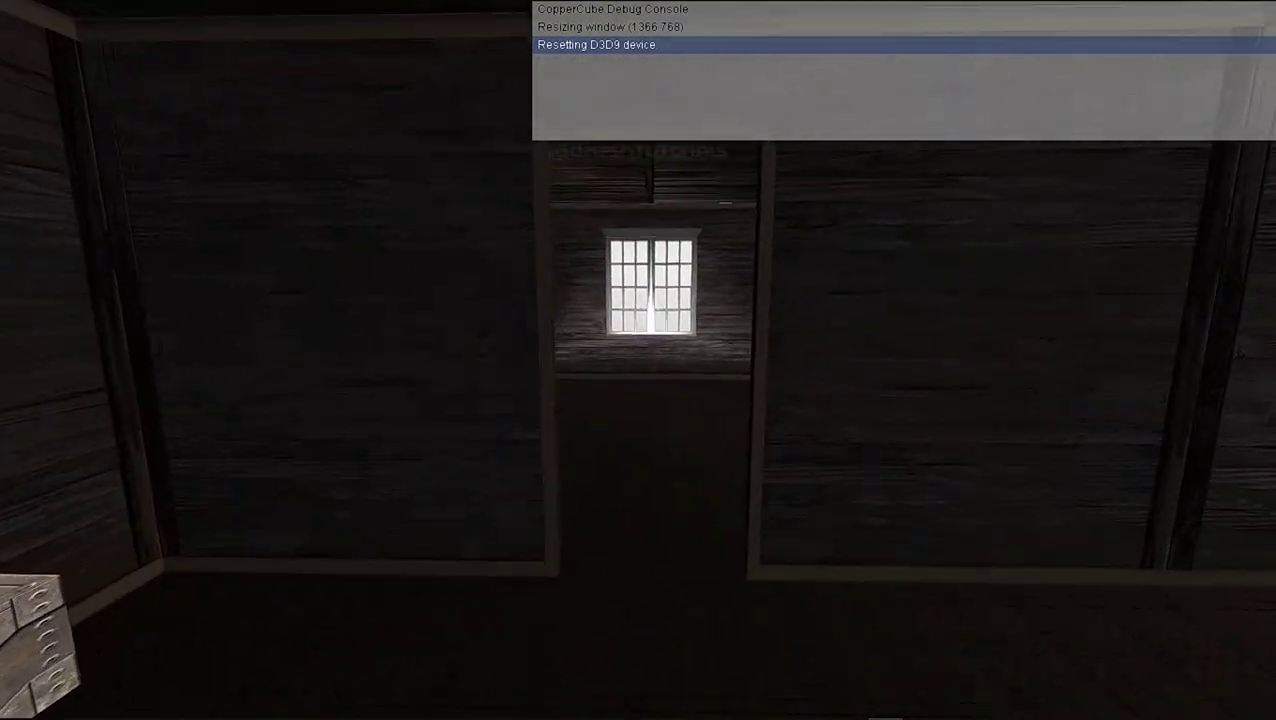
{"action": "key", "text": "s"}
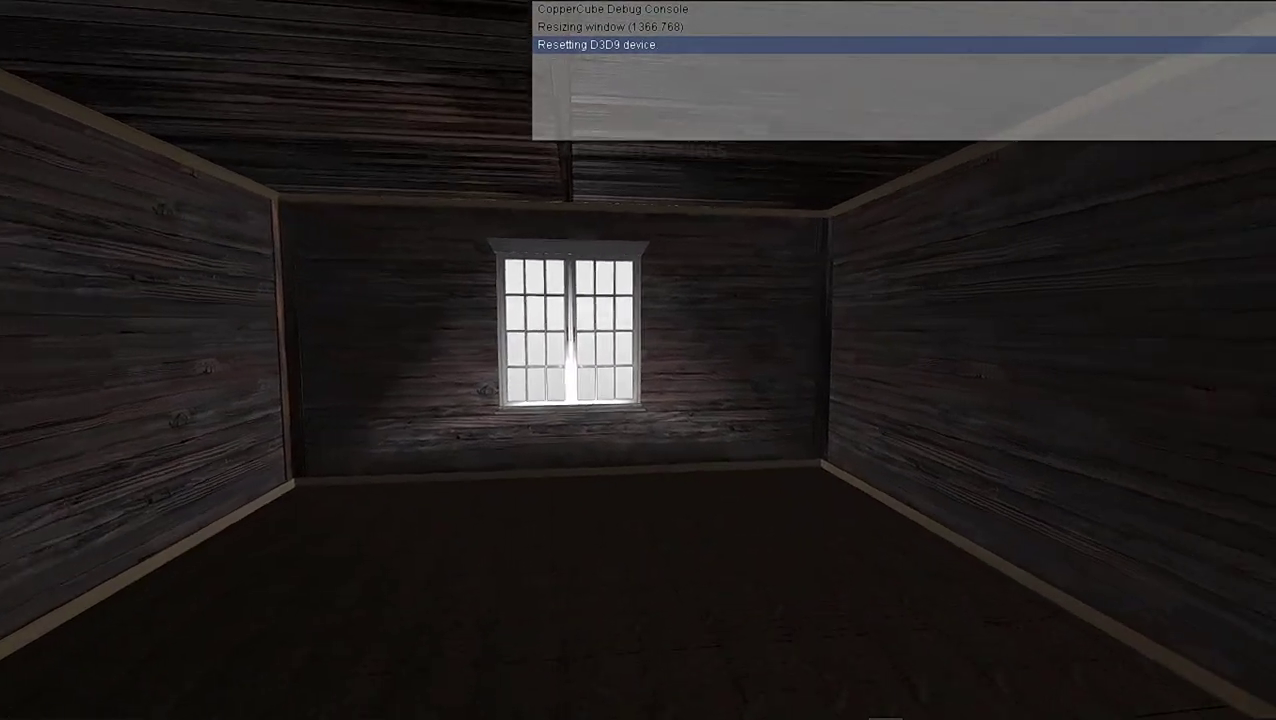
{"action": "key", "text": "w"}
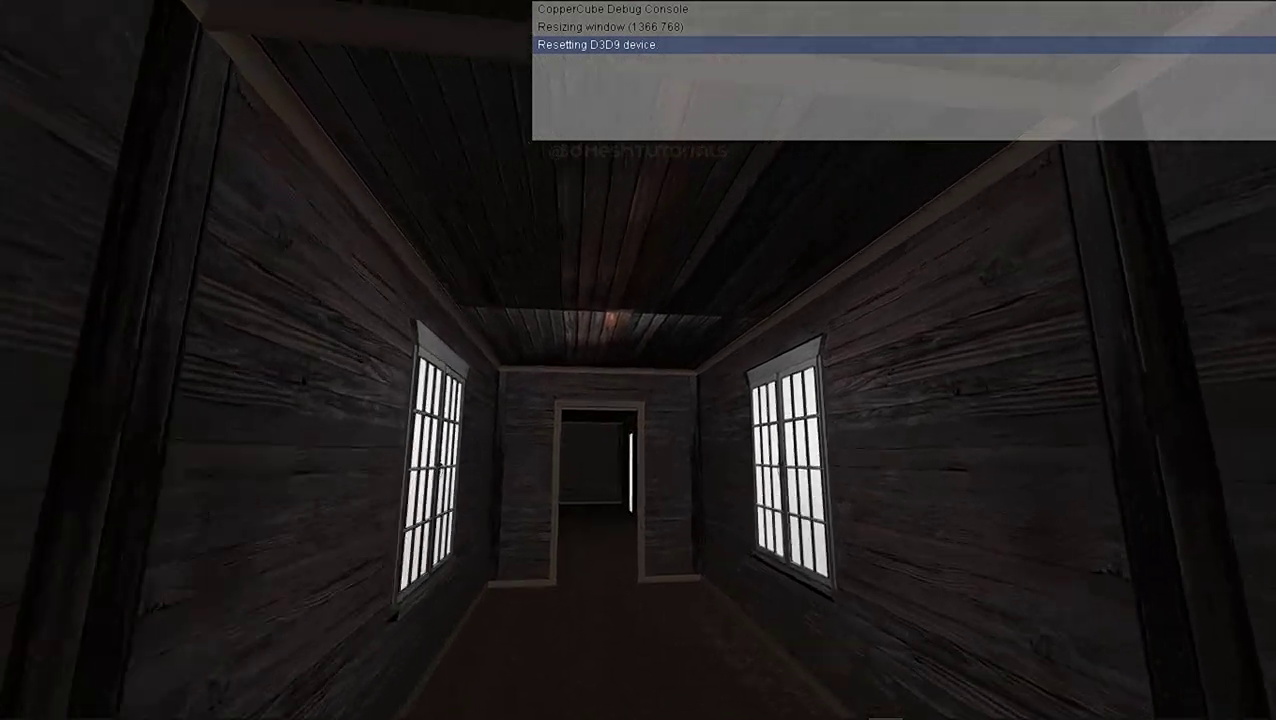
{"action": "key", "text": "w"}
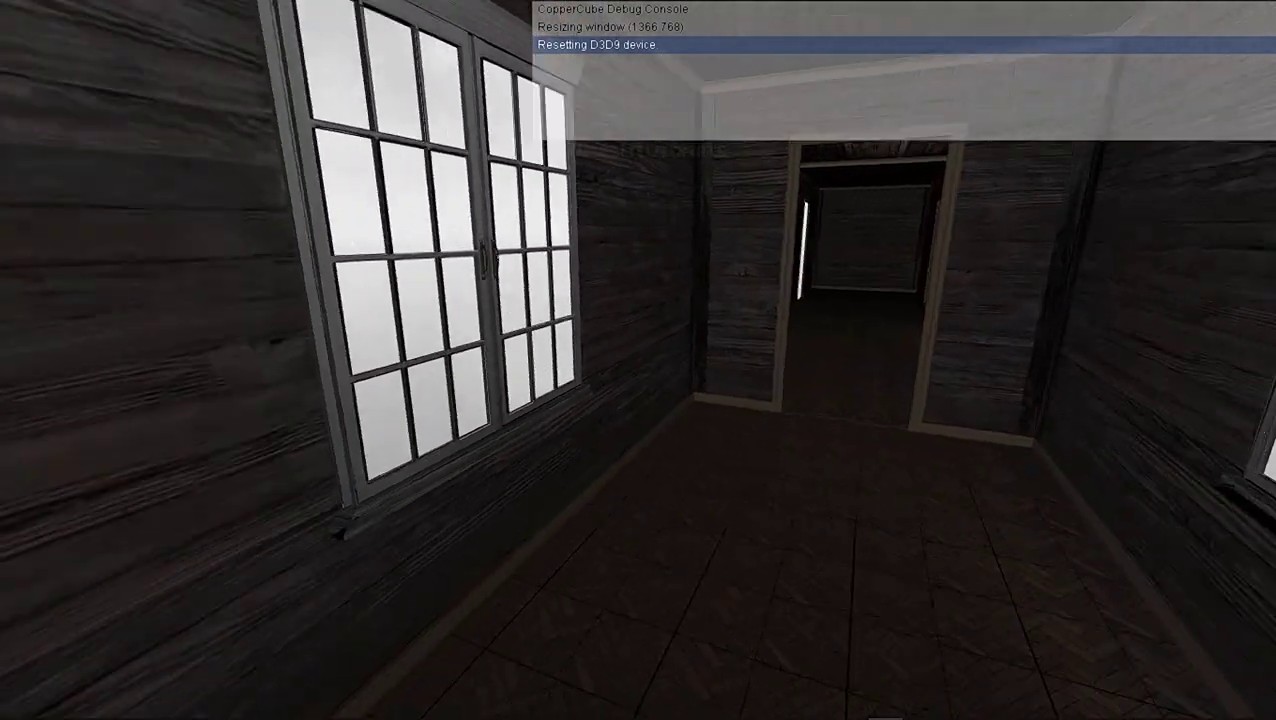
{"action": "key", "text": "w"}
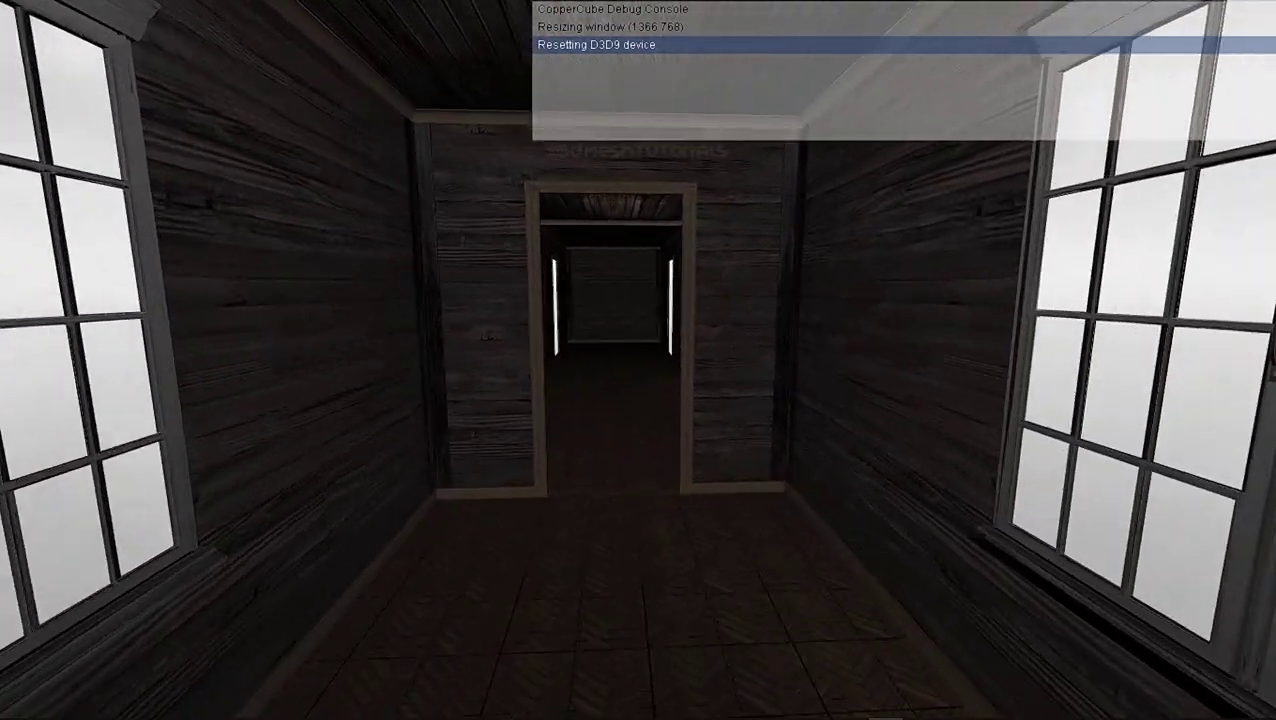
{"action": "key", "text": "w"}
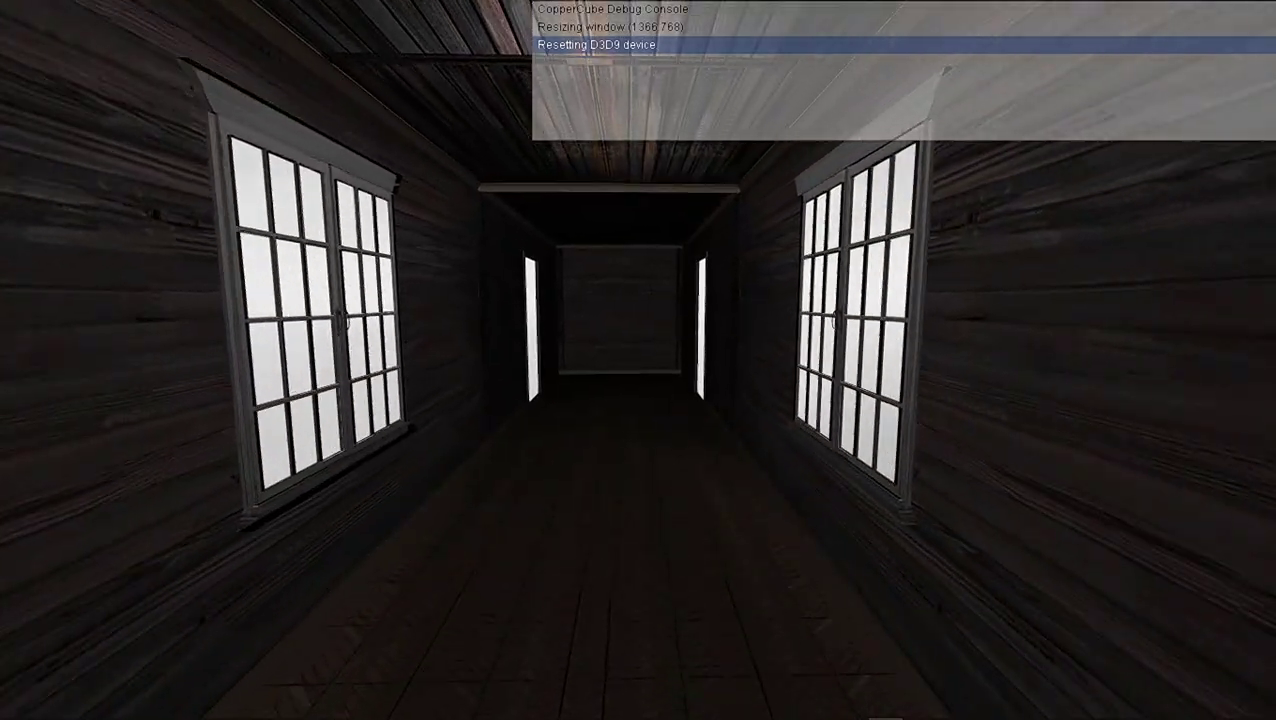
{"action": "key", "text": "w"}
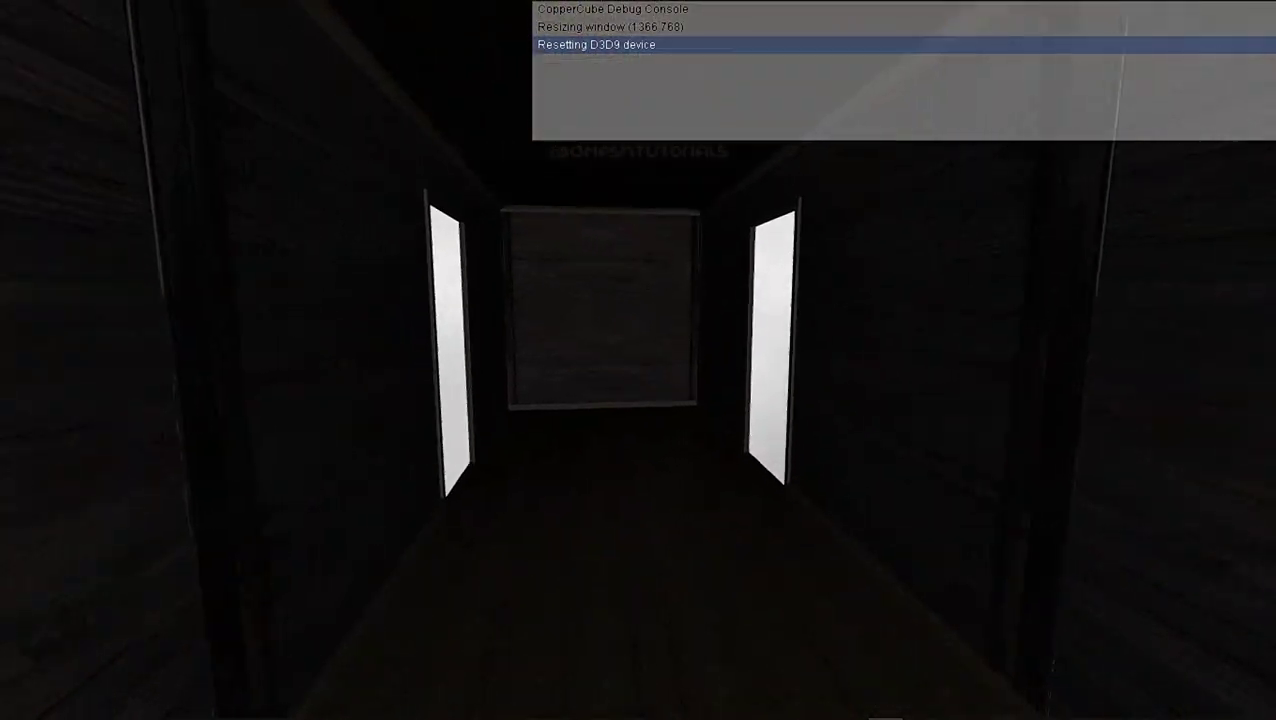
{"action": "key", "text": "w"}
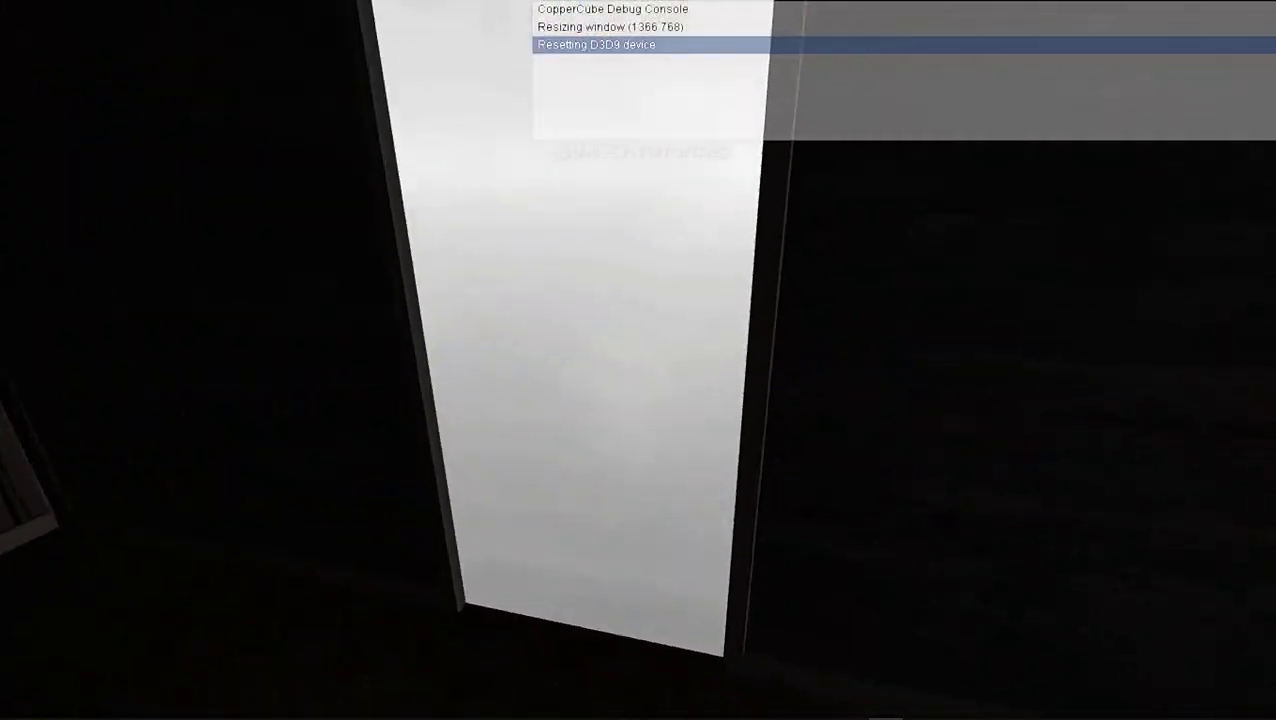
Turn back down the windowed corridor to the glass door and enter the lit-window room
{"action": "key", "text": "Left"}
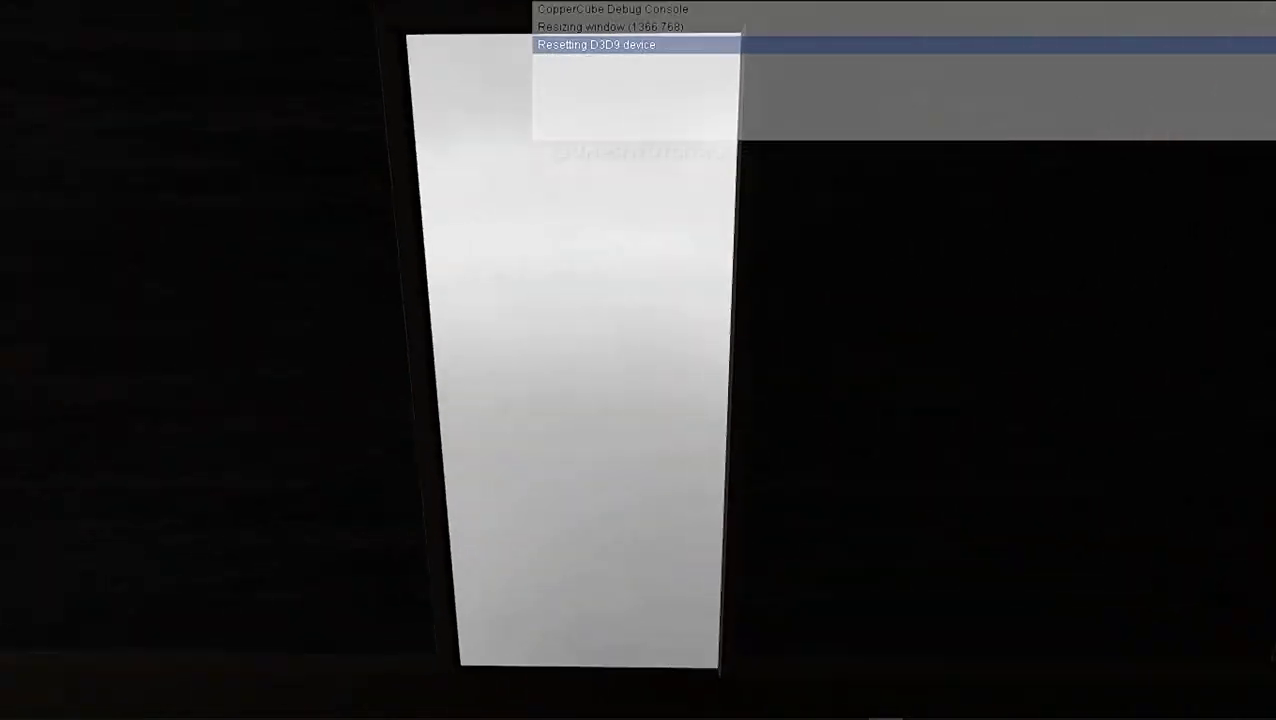
{"action": "key", "text": "w"}
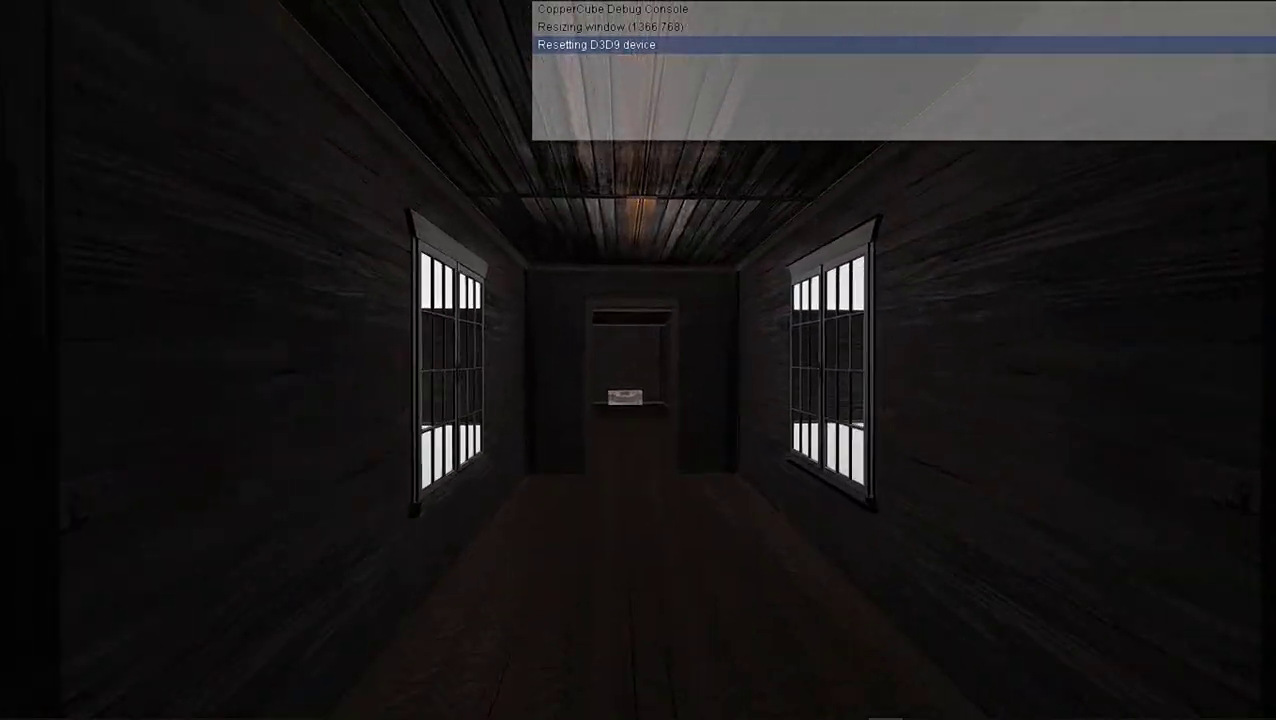
{"action": "key", "text": "w"}
{"action": "key", "text": "w"}
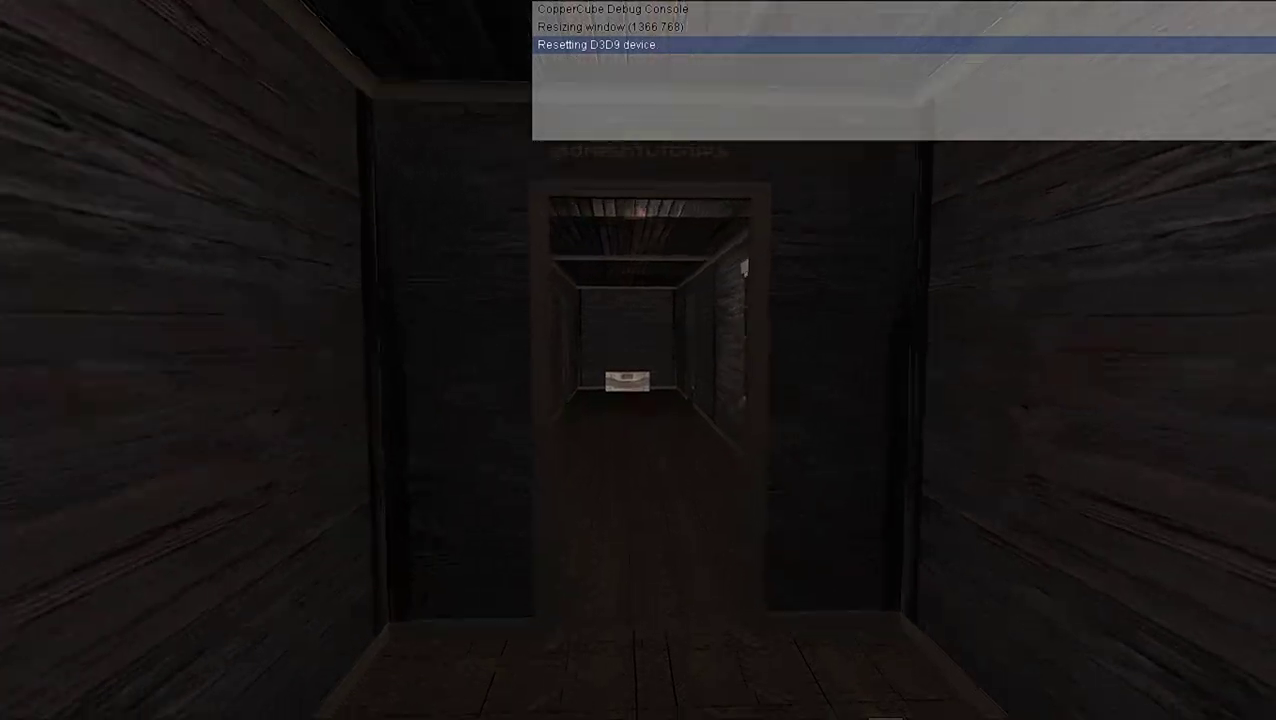
{"action": "key", "text": "w"}
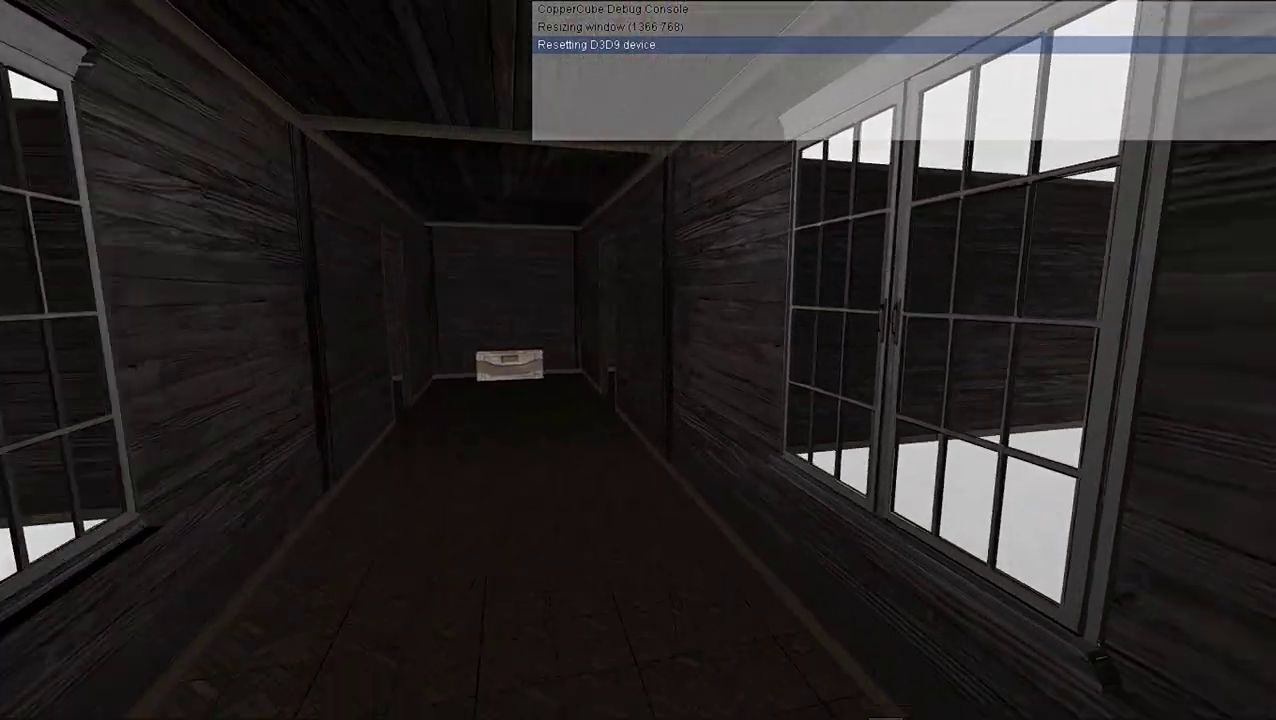
{"action": "key", "text": "w"}
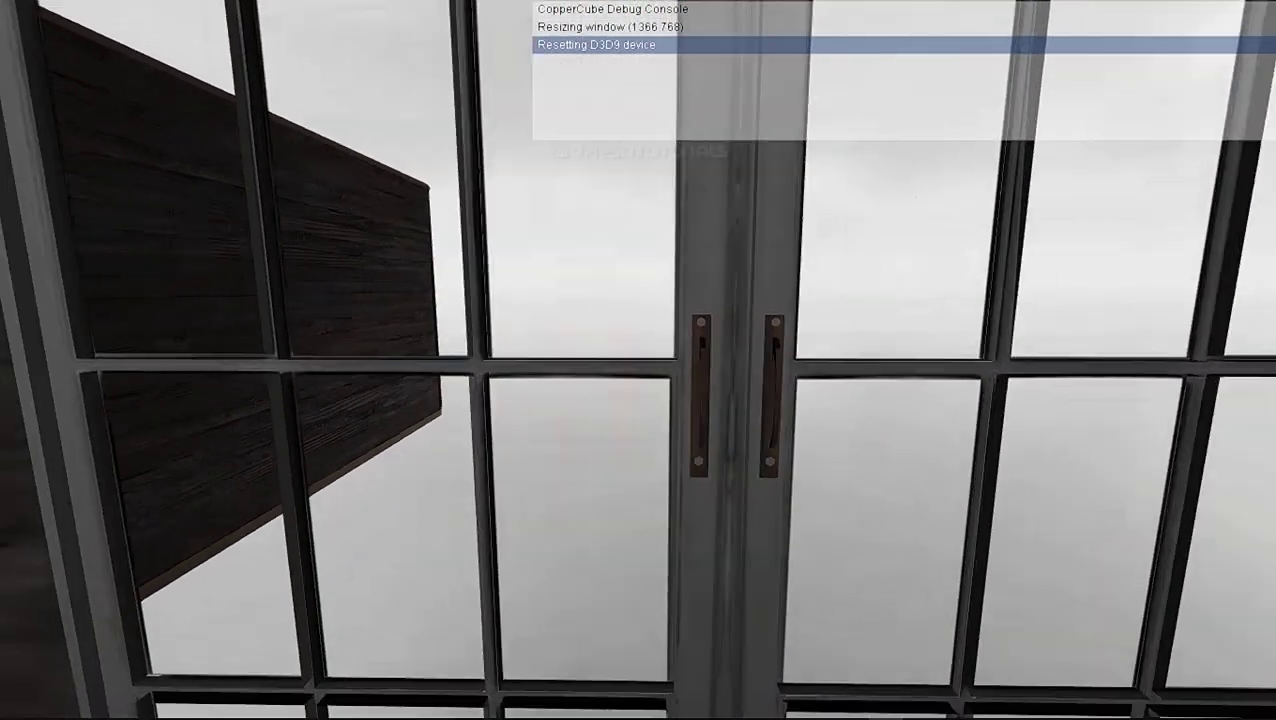
{"action": "key", "text": "w"}
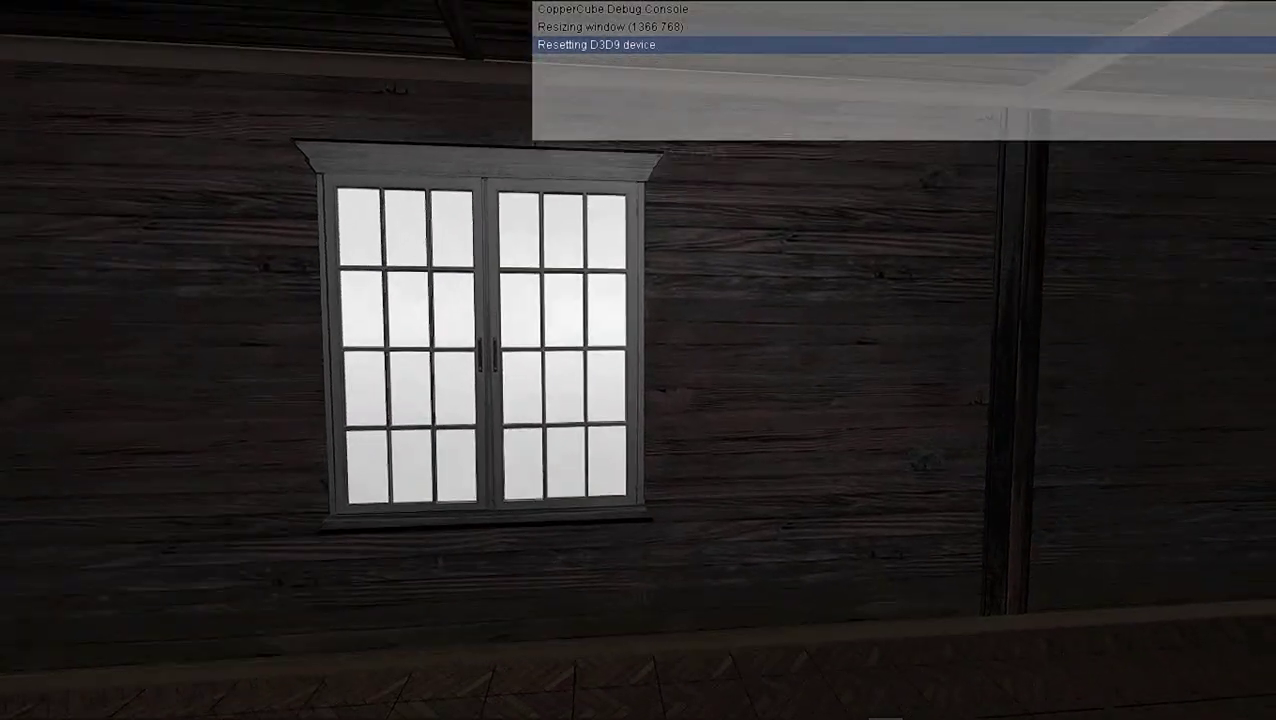
{"action": "key", "text": "w"}
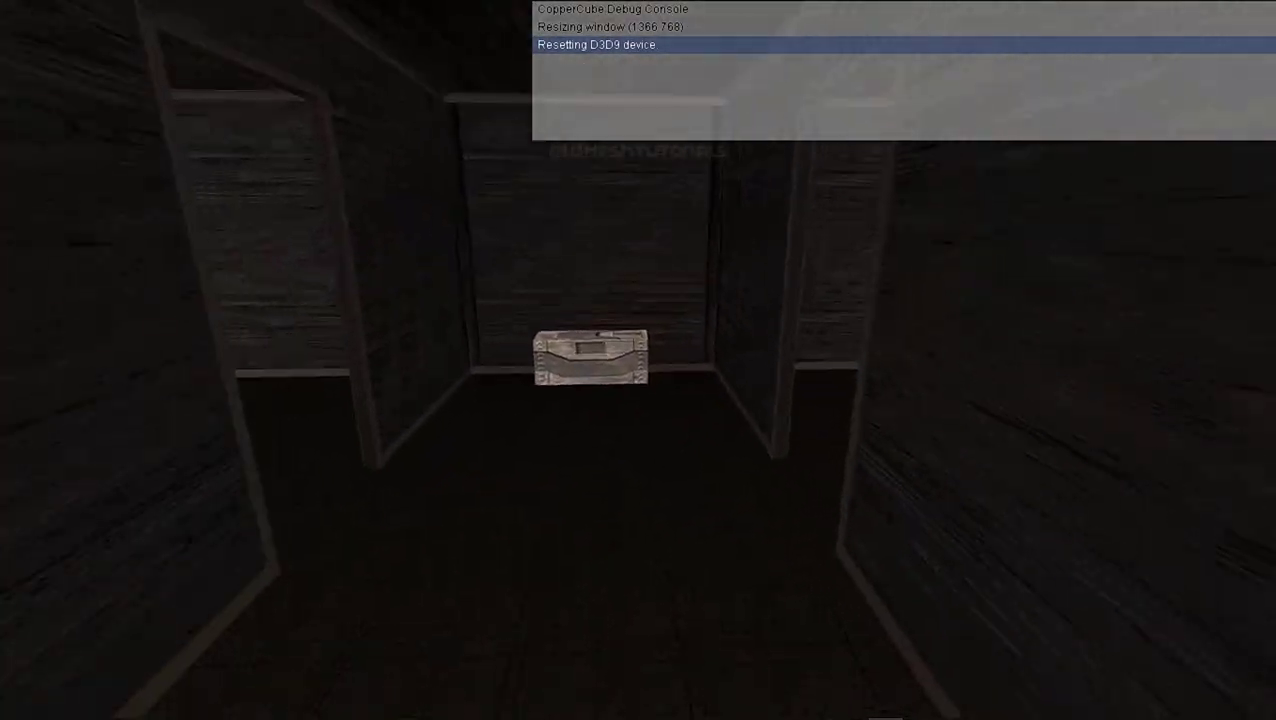
{"action": "key", "text": "w"}
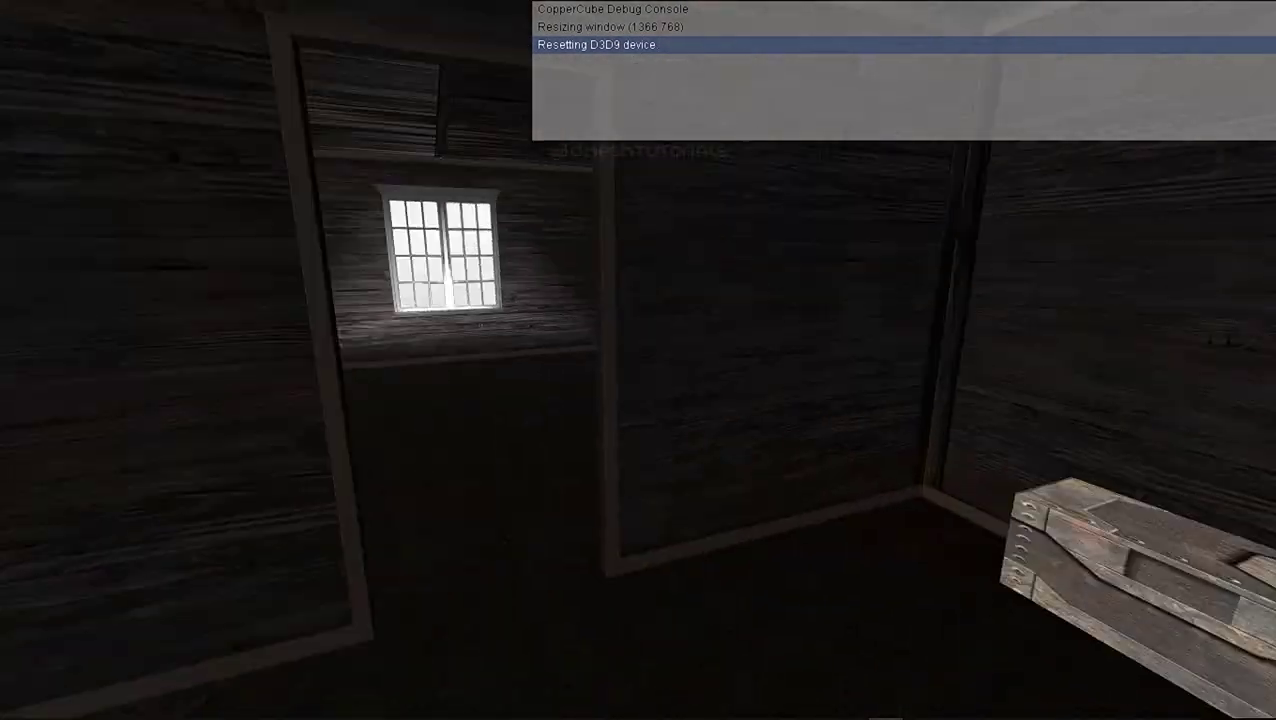
{"action": "key", "text": "w"}
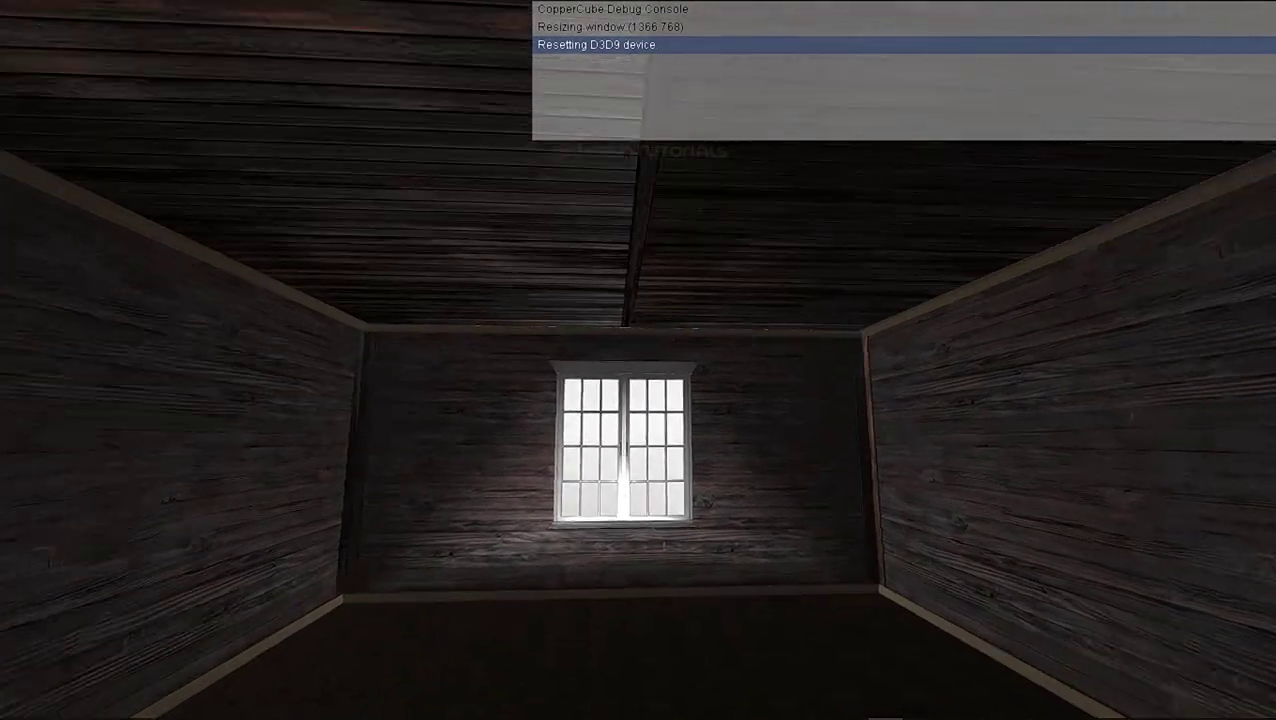
Head back into the windowed hallway, inspect the herringbone floor, then retreat to the side room
{"action": "key", "text": "w"}
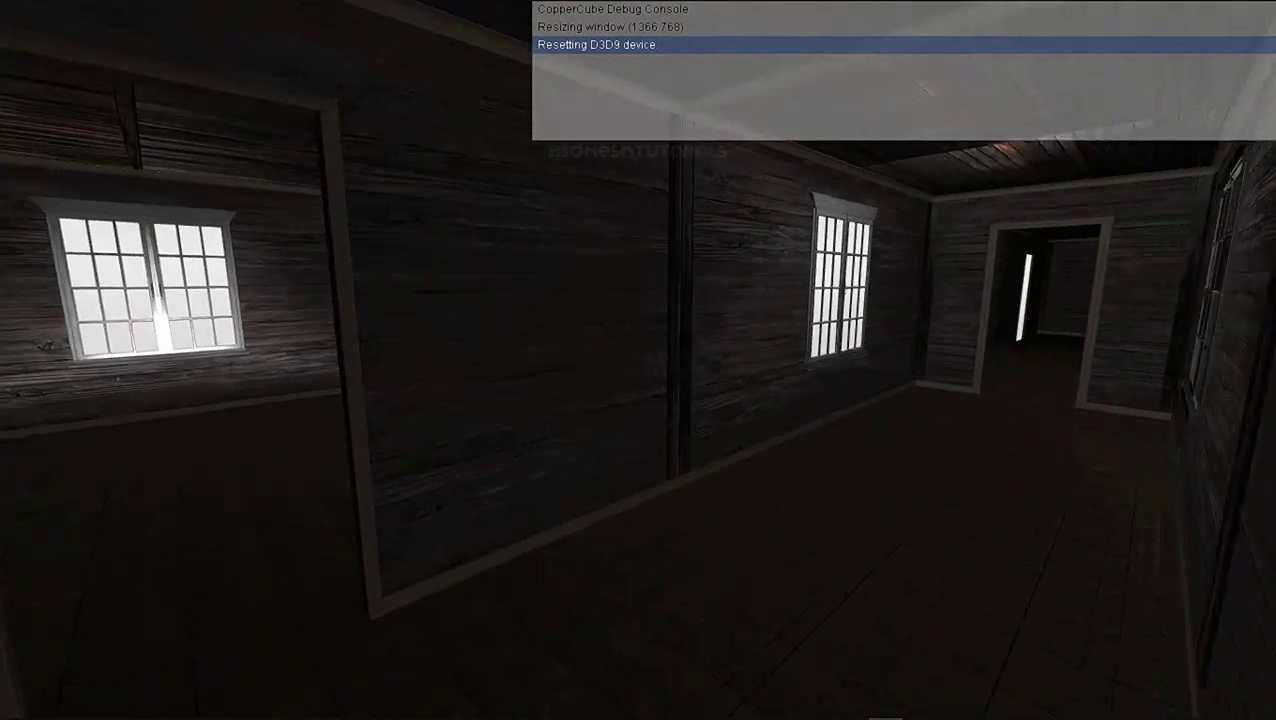
{"action": "key", "text": "w"}
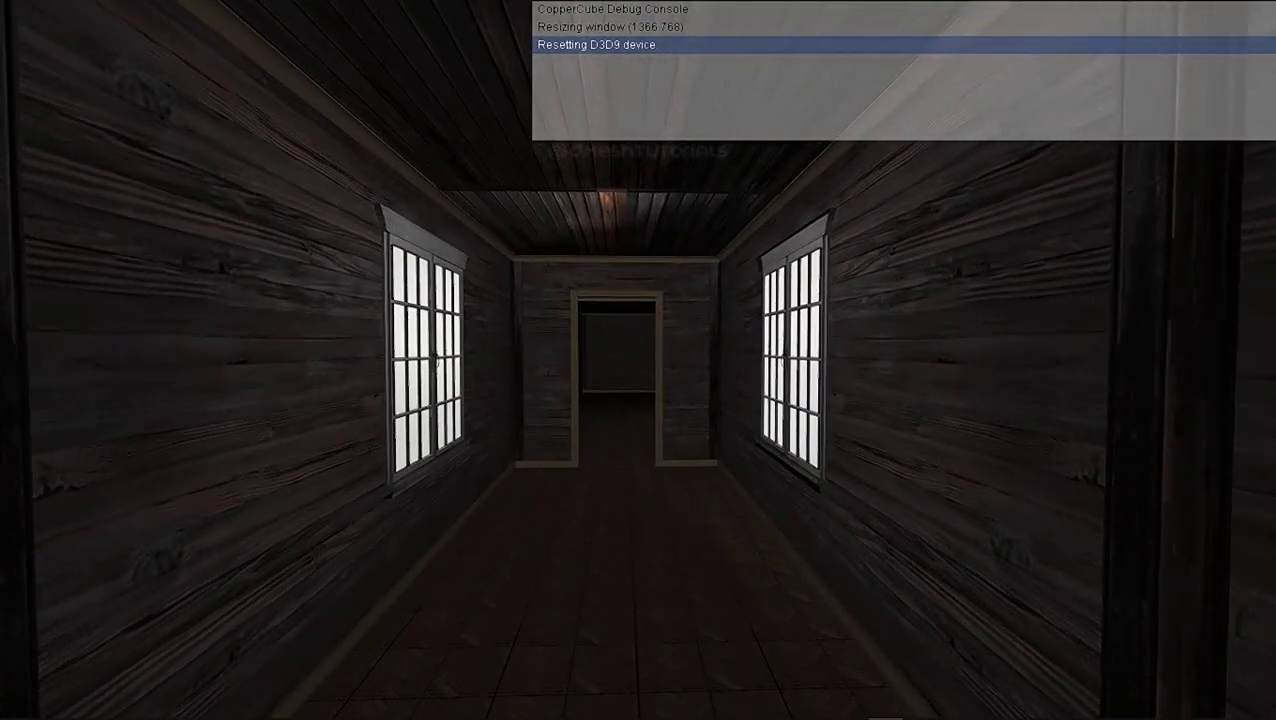
{"action": "key", "text": "w"}
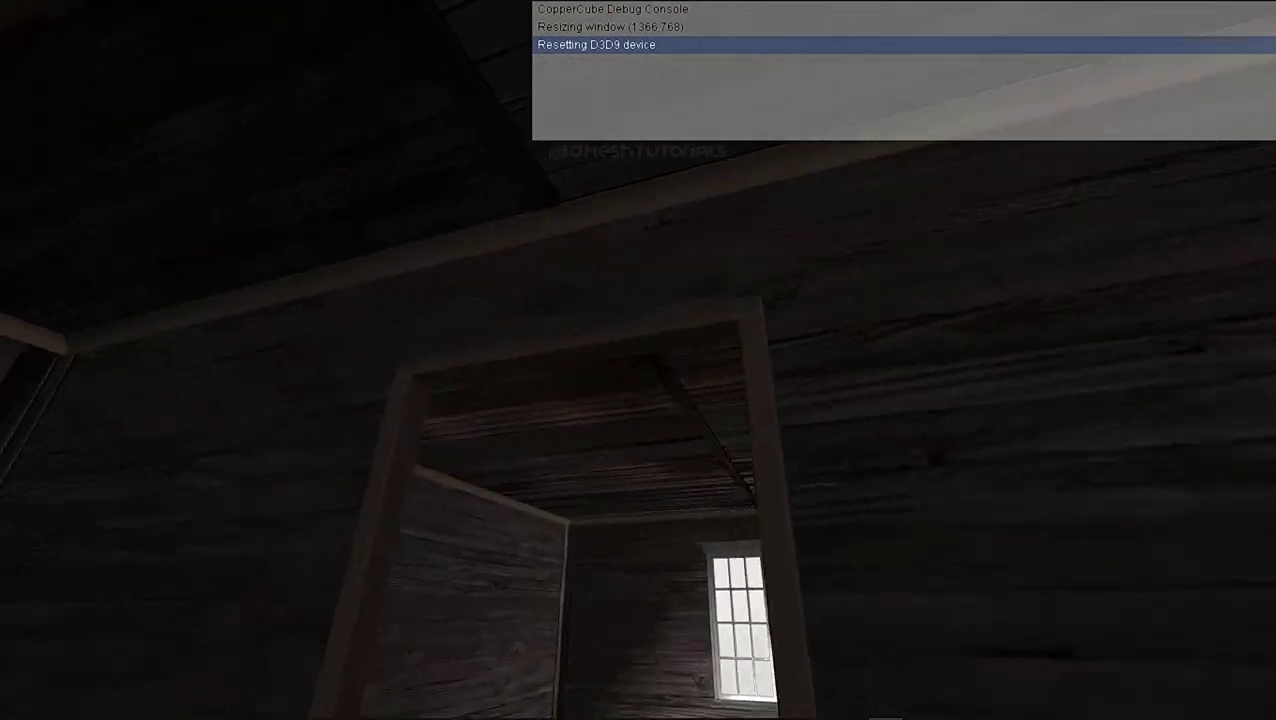
{"action": "key", "text": "w"}
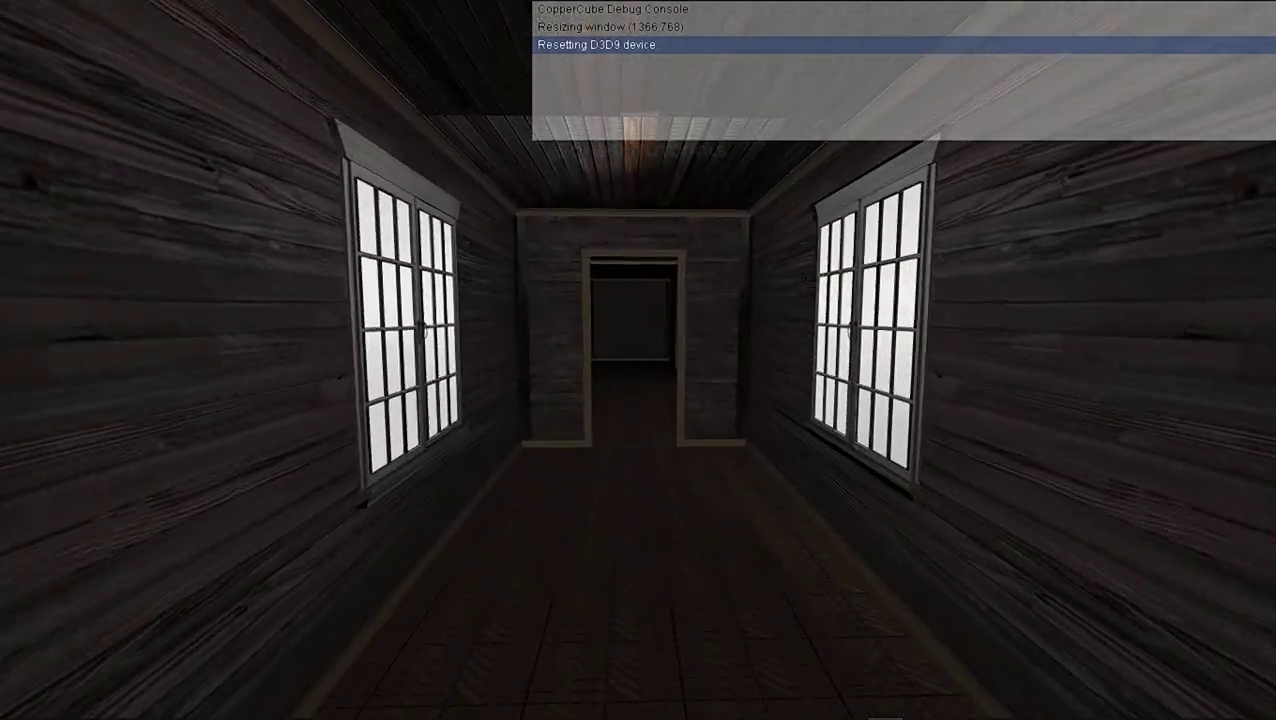
{"action": "key", "text": "w"}
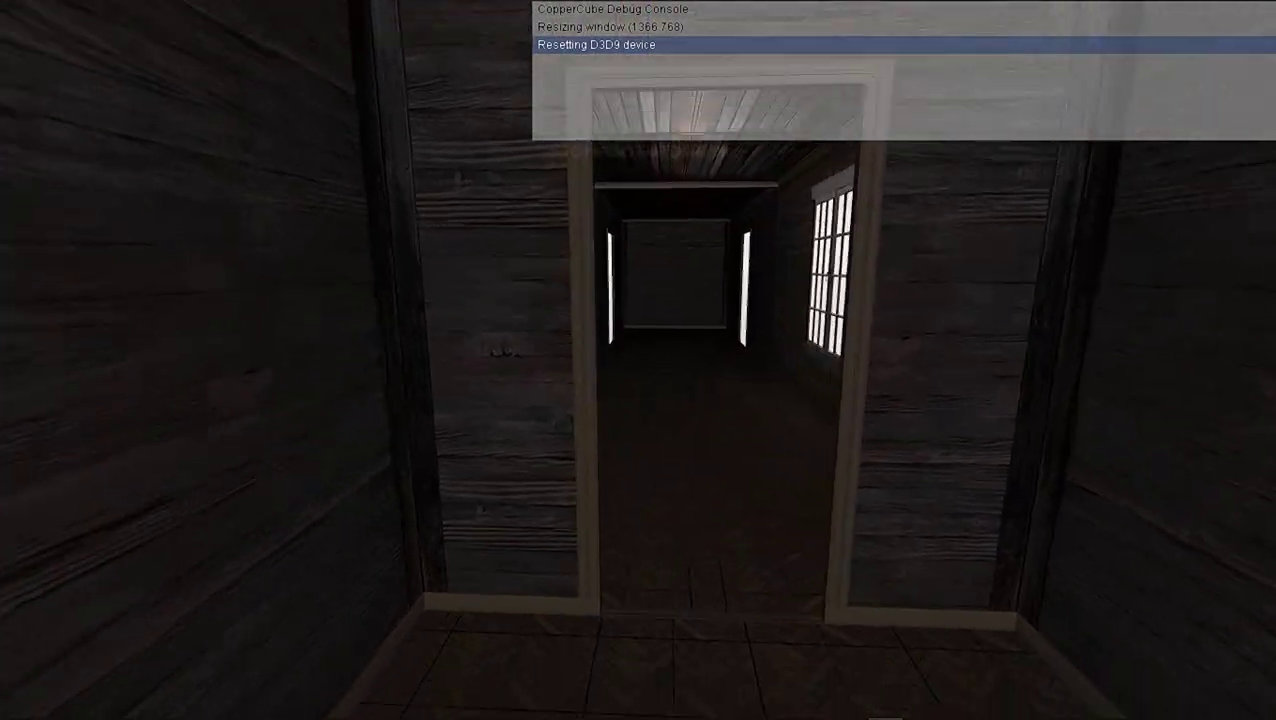
{"action": "key", "text": "w"}
{"action": "key", "text": "s"}
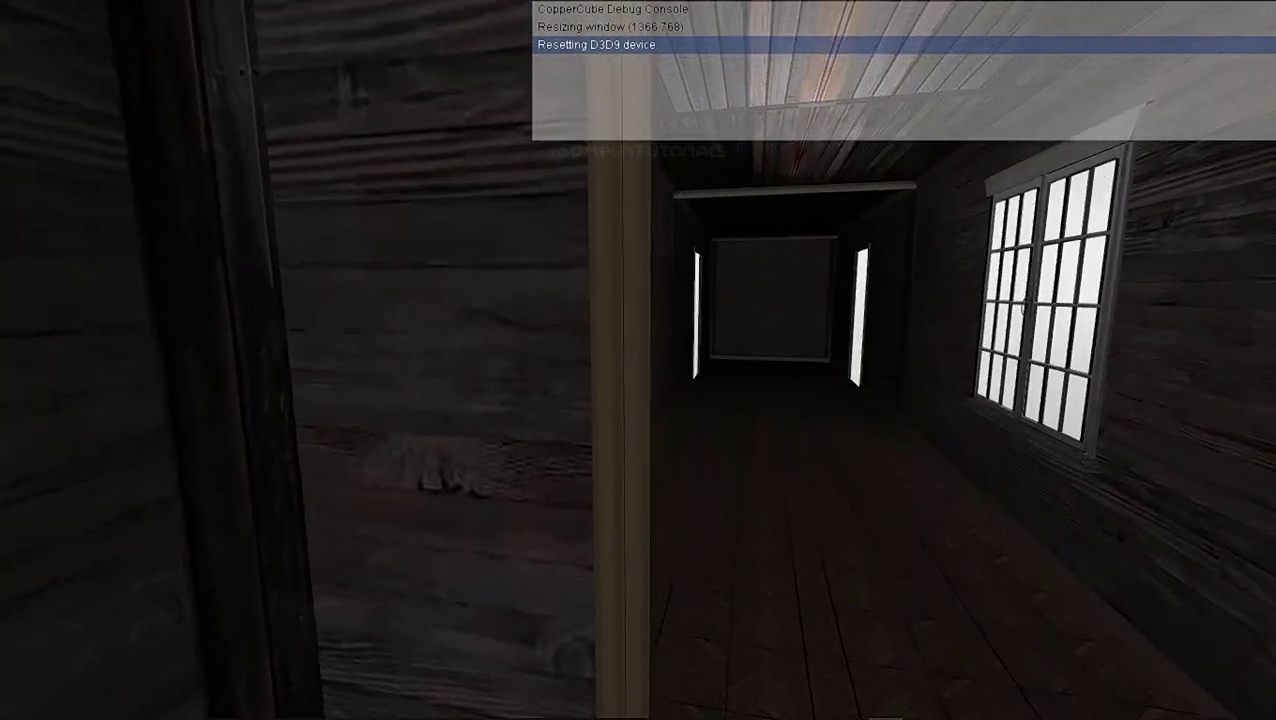
{"action": "key", "text": "s"}
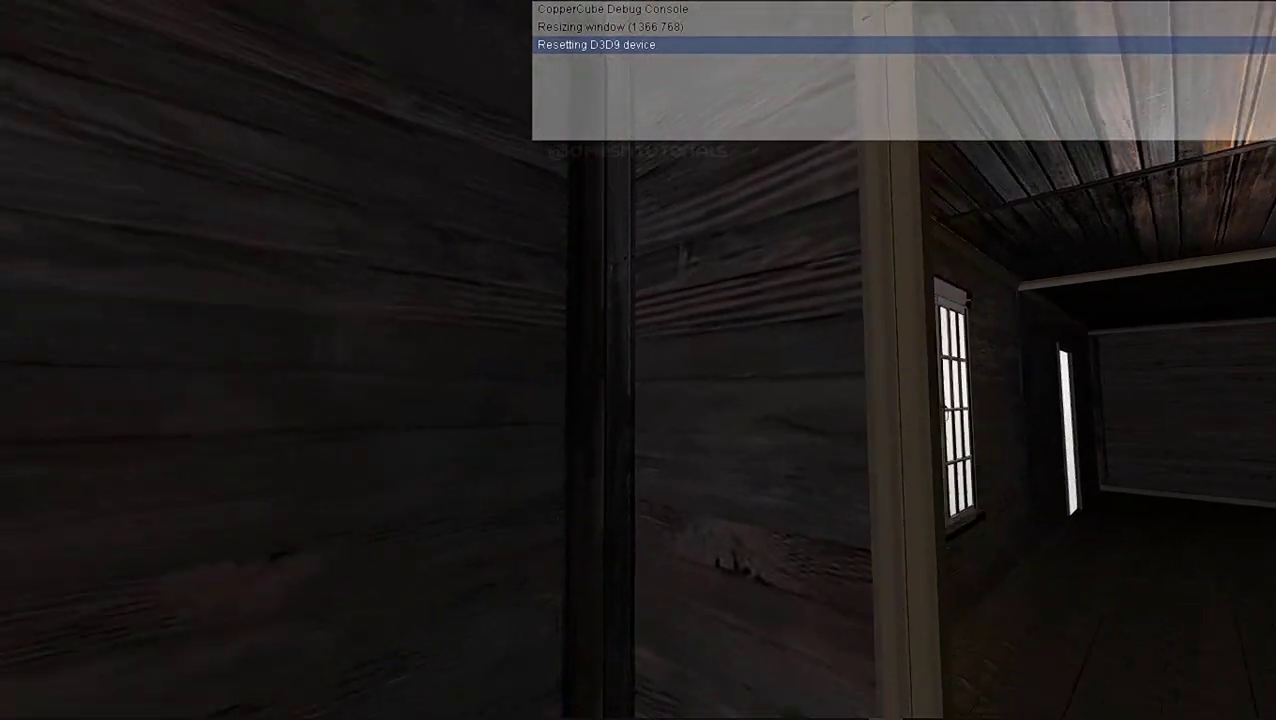
{"action": "key", "text": "w"}
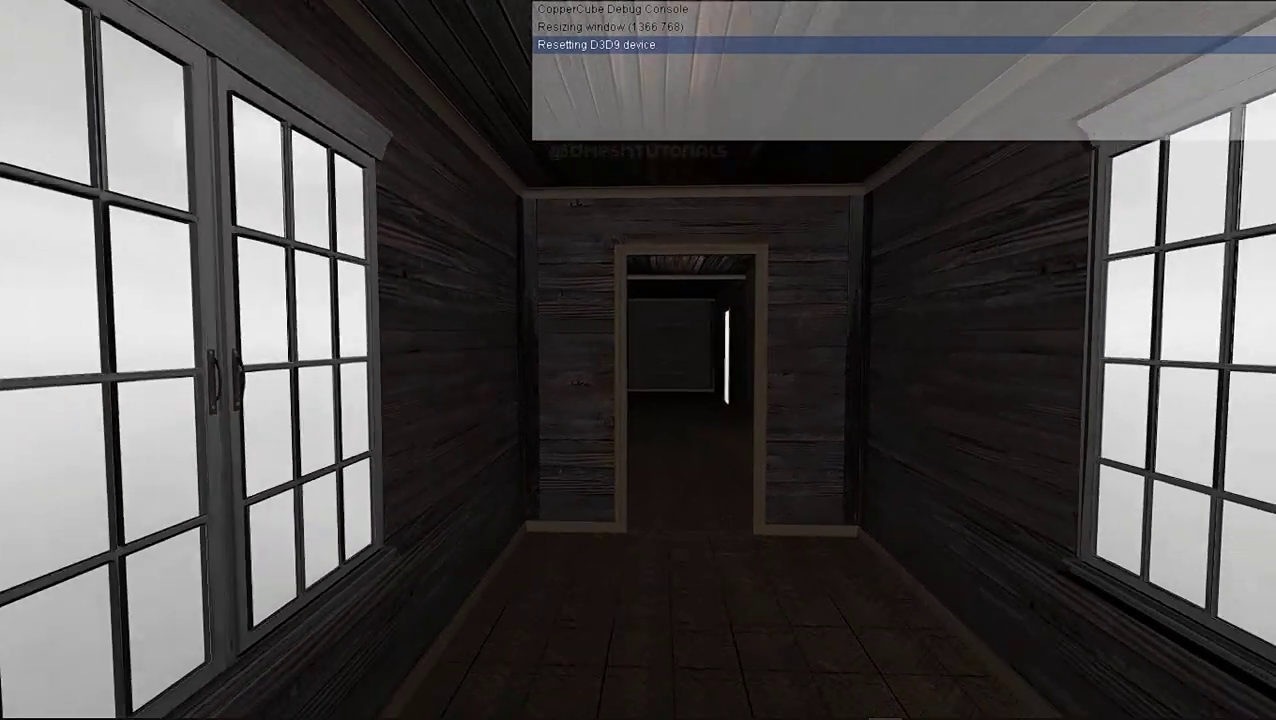
{"action": "key", "text": "s"}
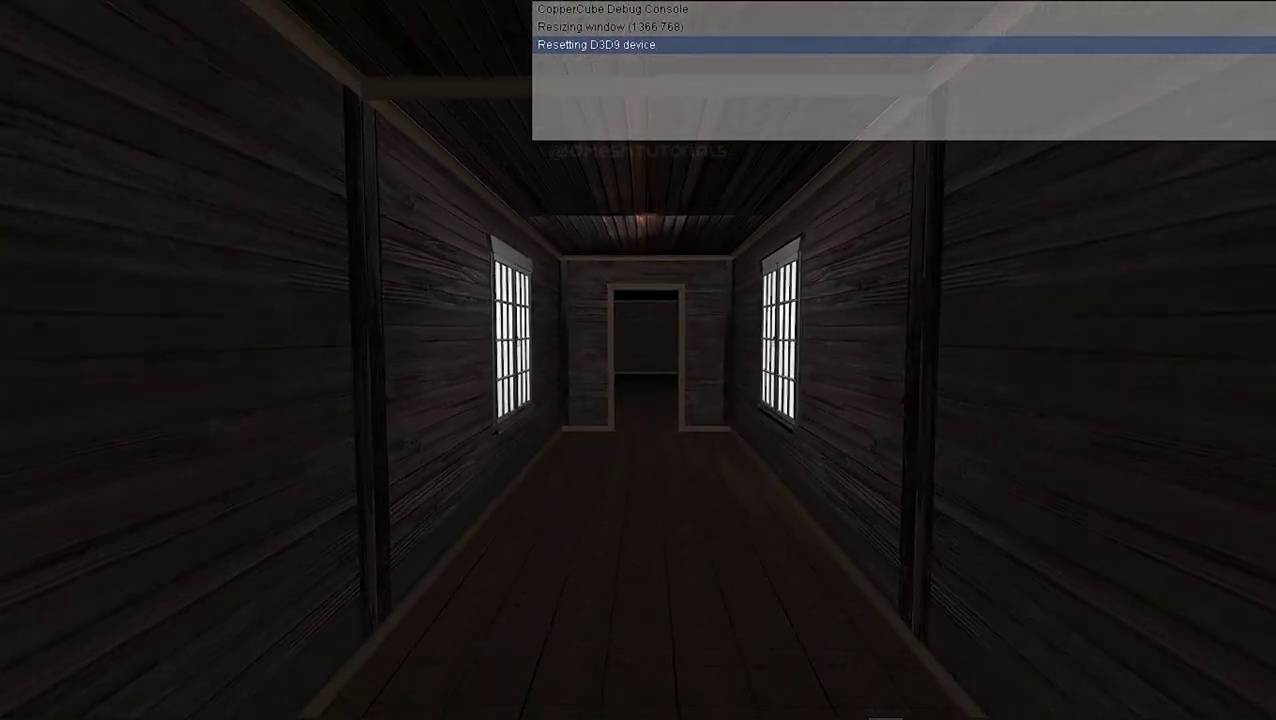
{"action": "key", "text": "s"}
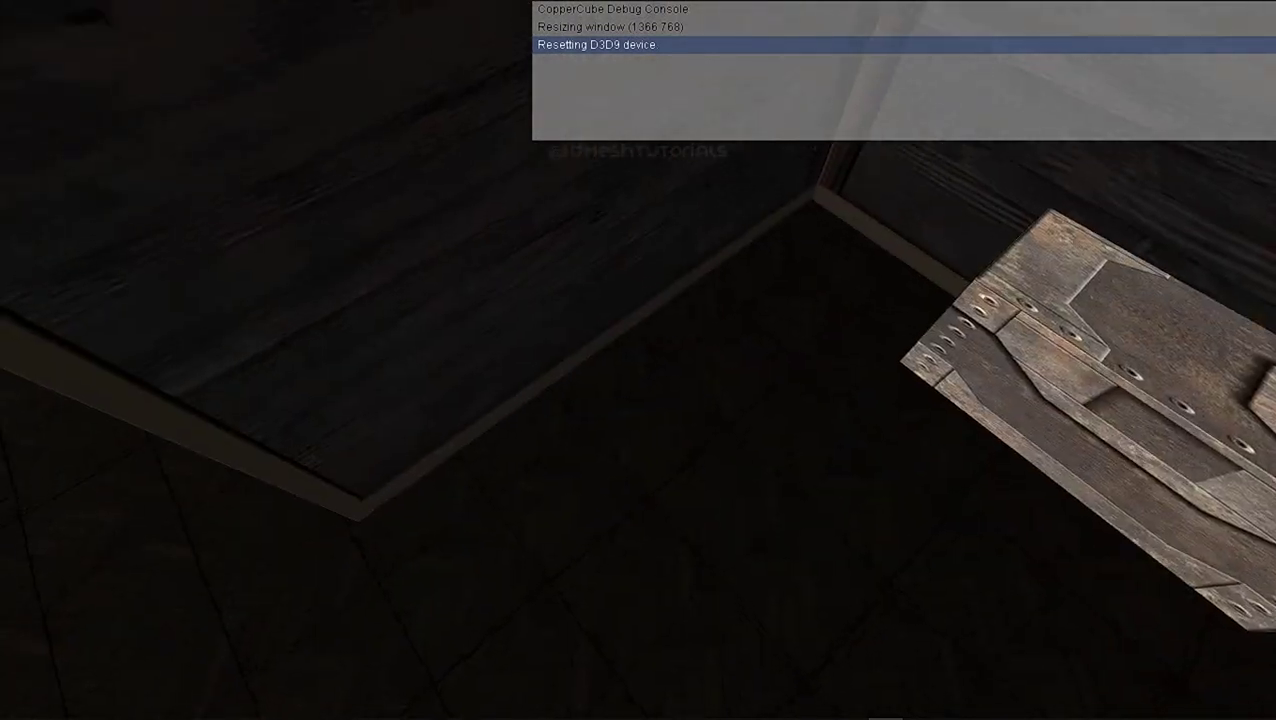
Walk through the side doorway to the lit window, then close the preview
{"action": "mouse_move", "coordinate": [638, 360]}
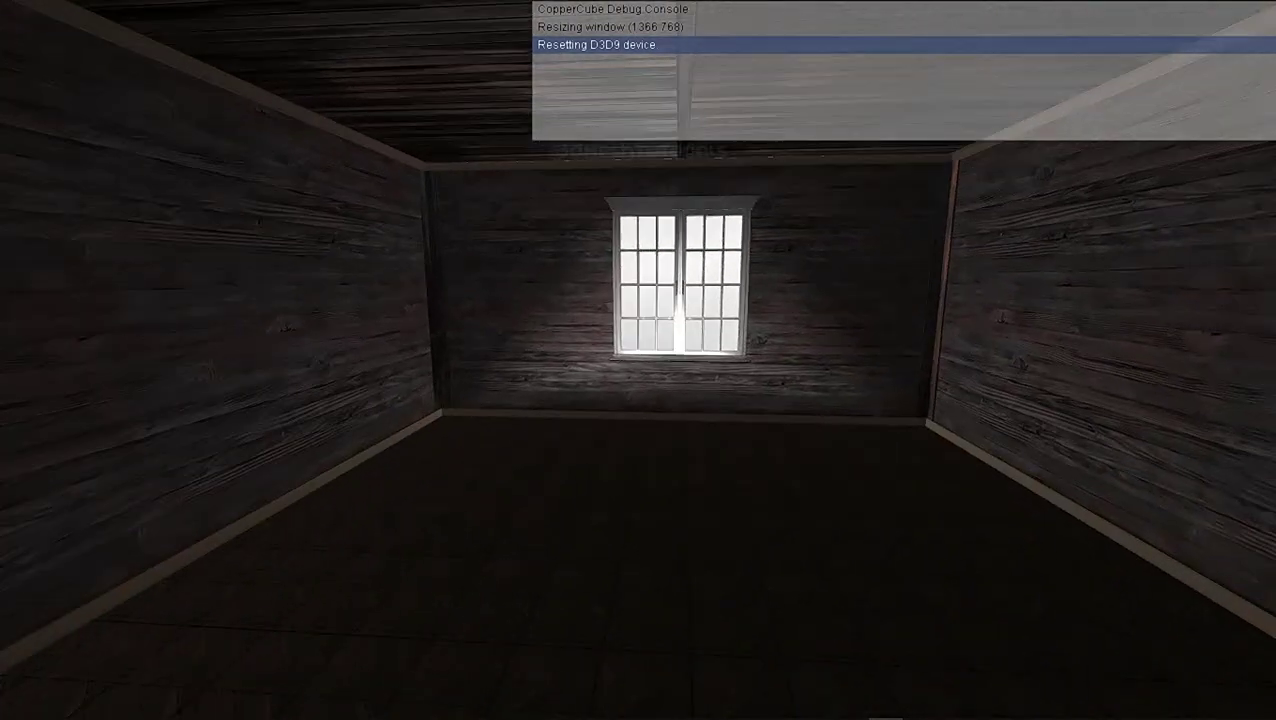
{"action": "key", "text": "w"}
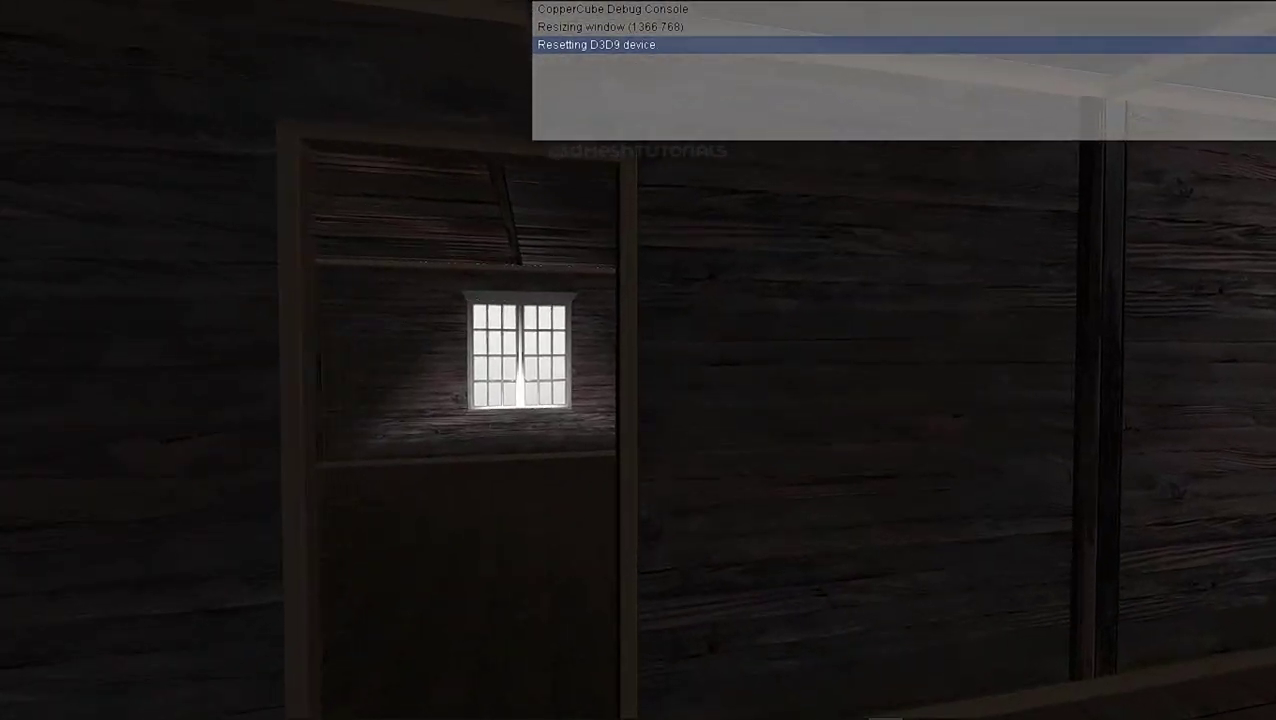
{"action": "key", "text": "w"}
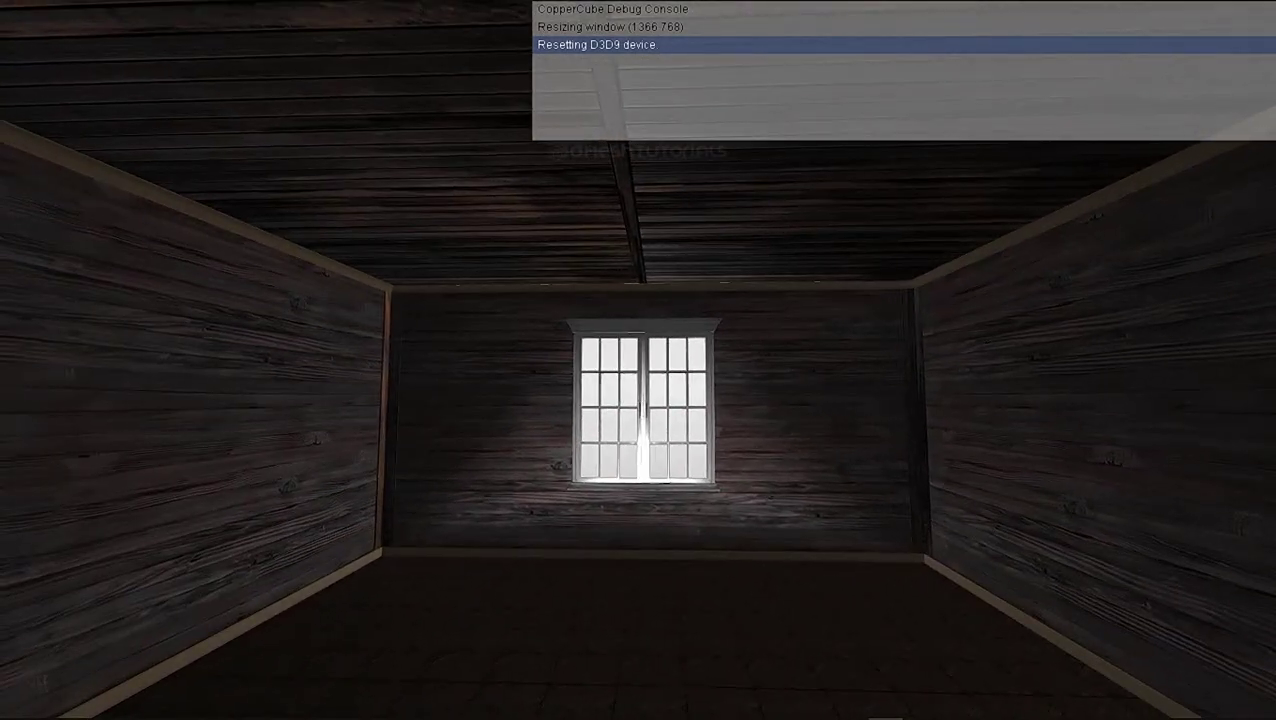
{"action": "key", "text": "w"}
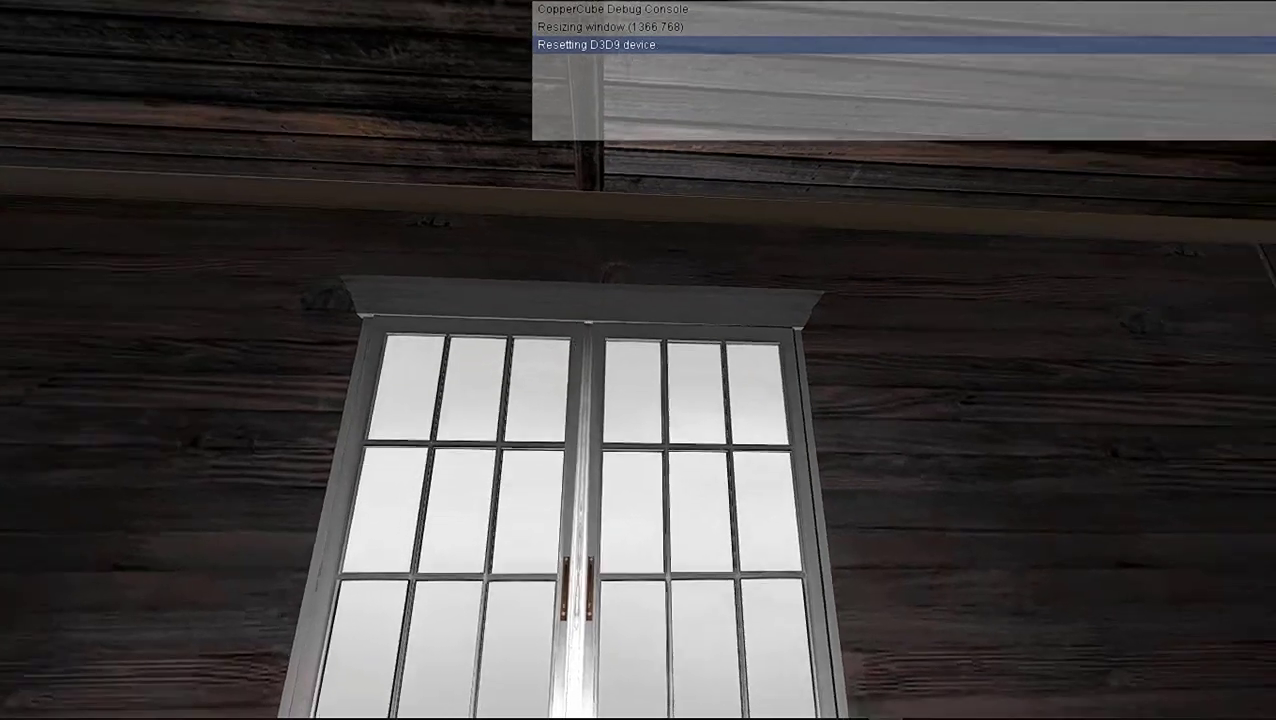
{"action": "key", "text": "s"}
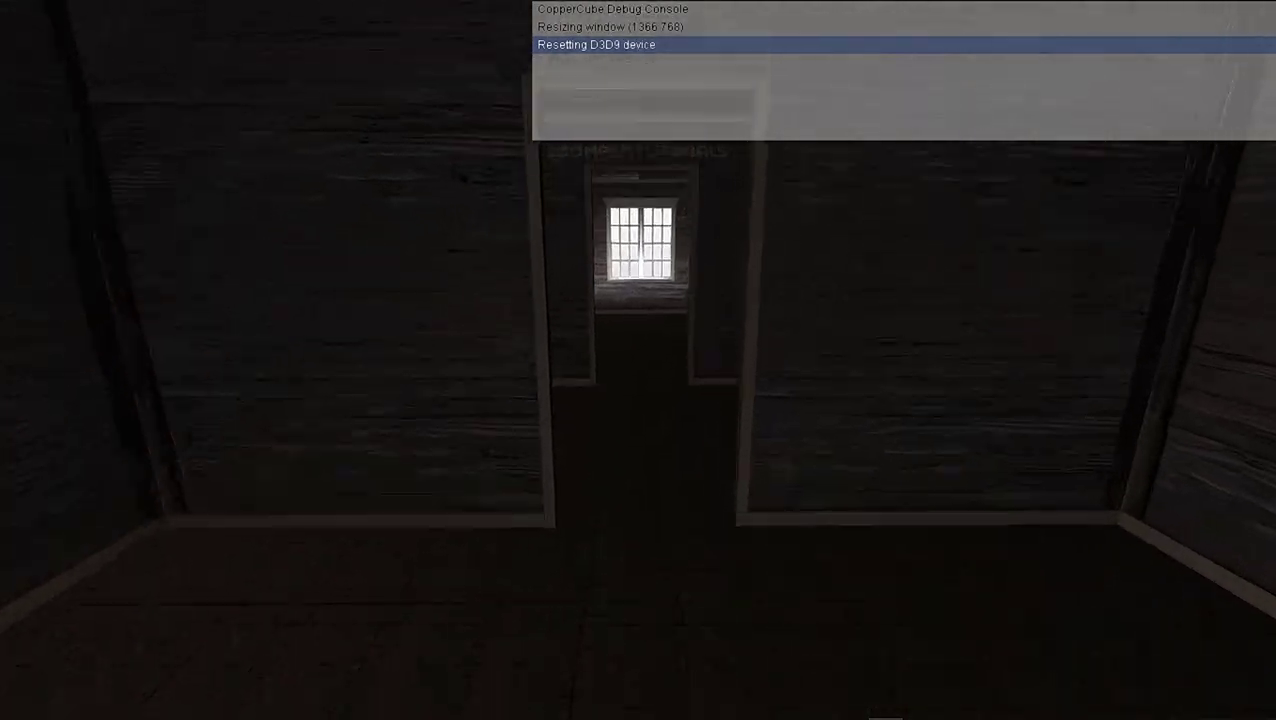
{"action": "key", "text": "w"}
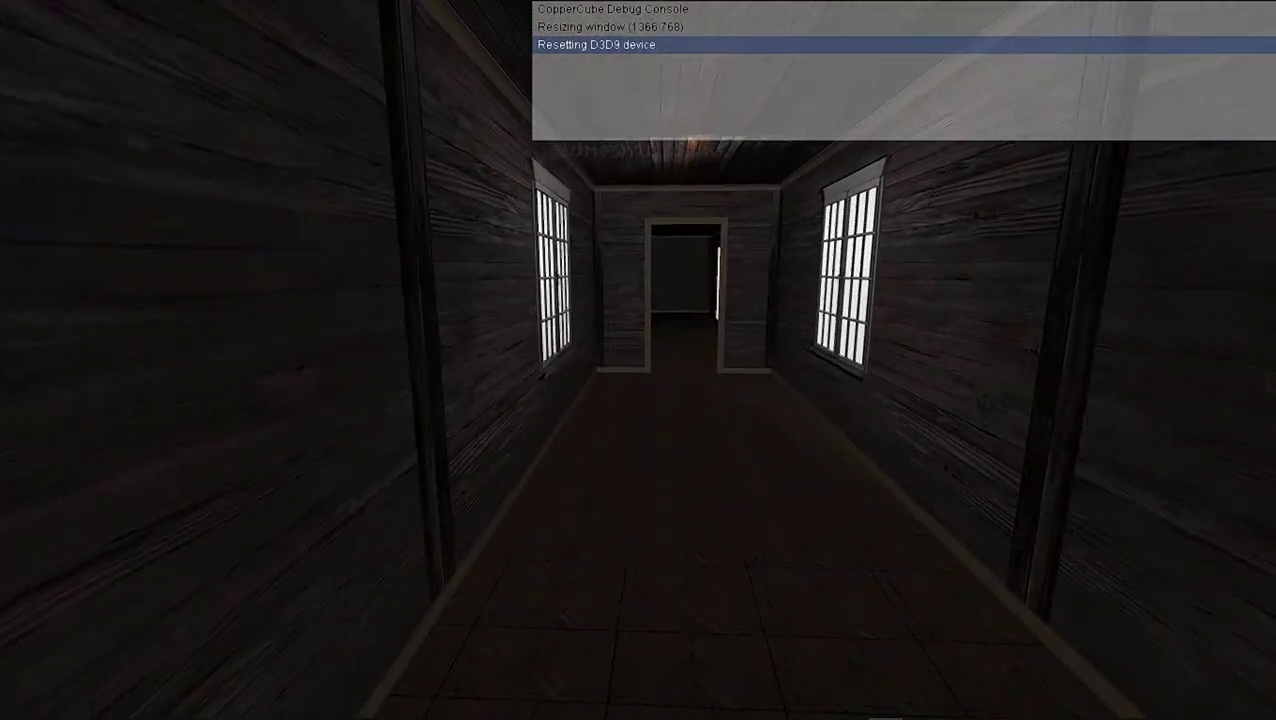
{"action": "key", "text": "Escape"}
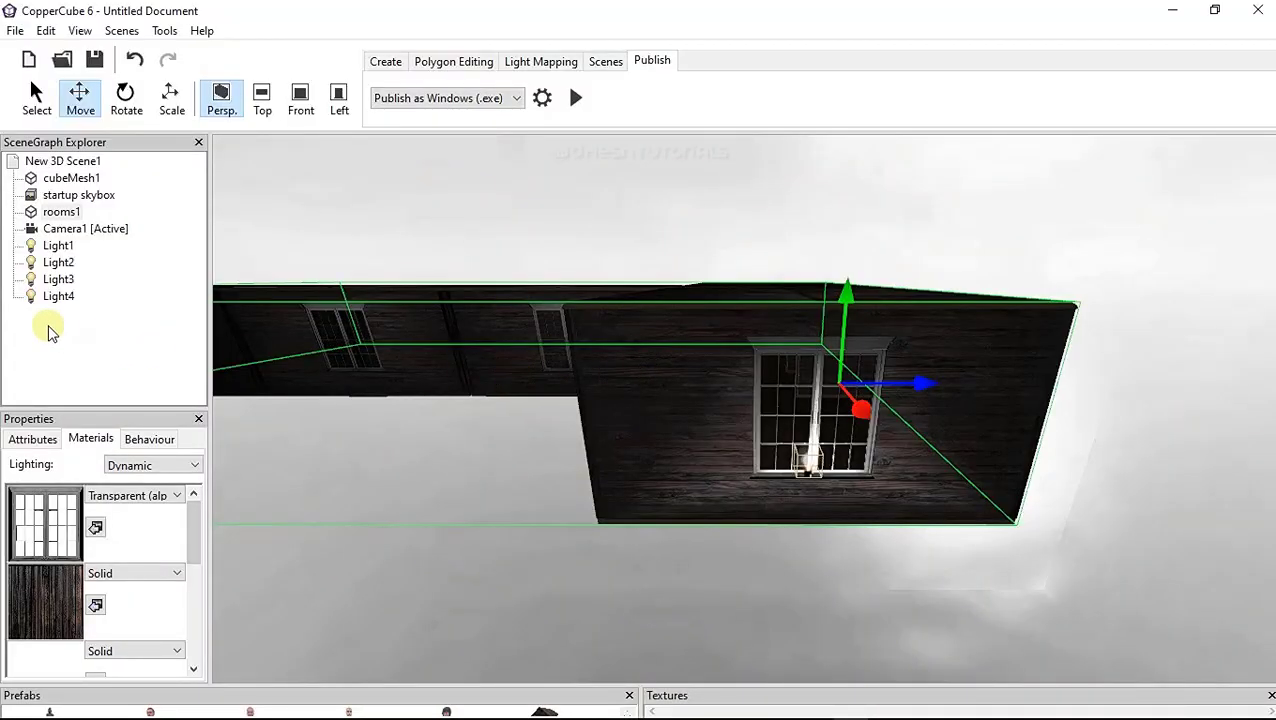
Hide the startup skybox by unchecking Visible in its attributes
{"action": "left_click", "coordinate": [73, 196]}
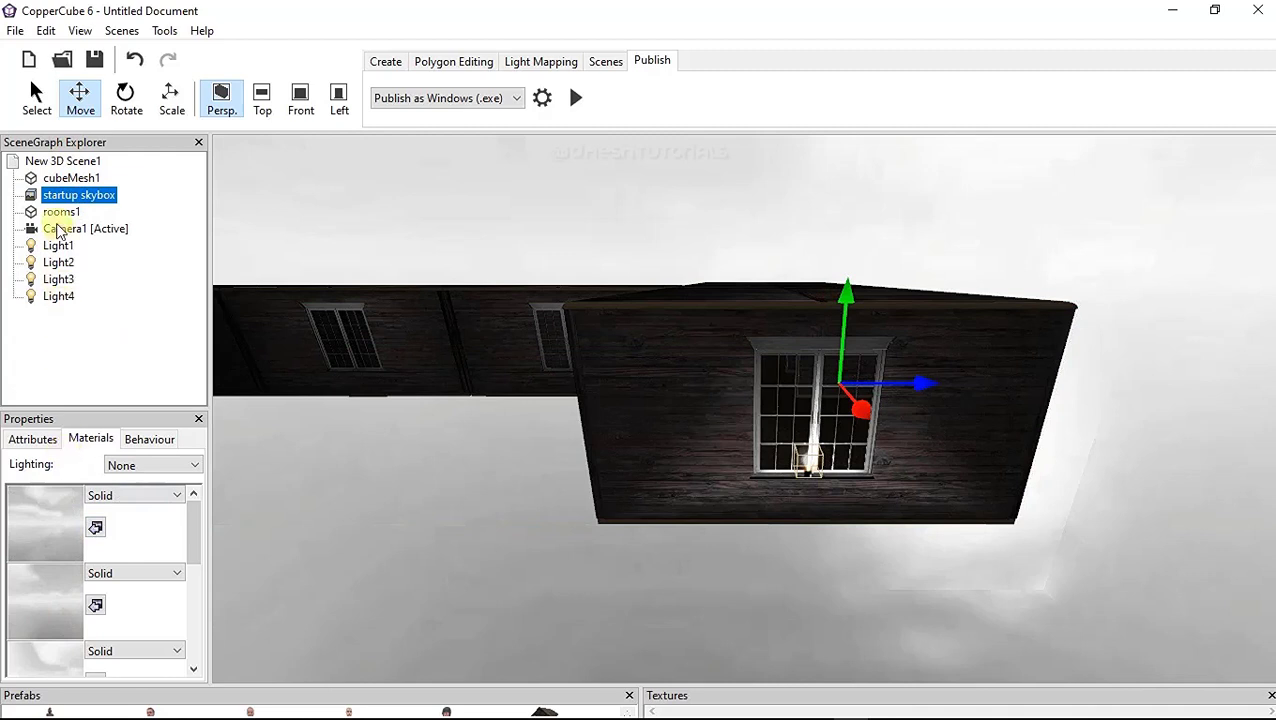
{"action": "left_click", "coordinate": [41, 442]}
{"action": "left_click", "coordinate": [116, 546]}
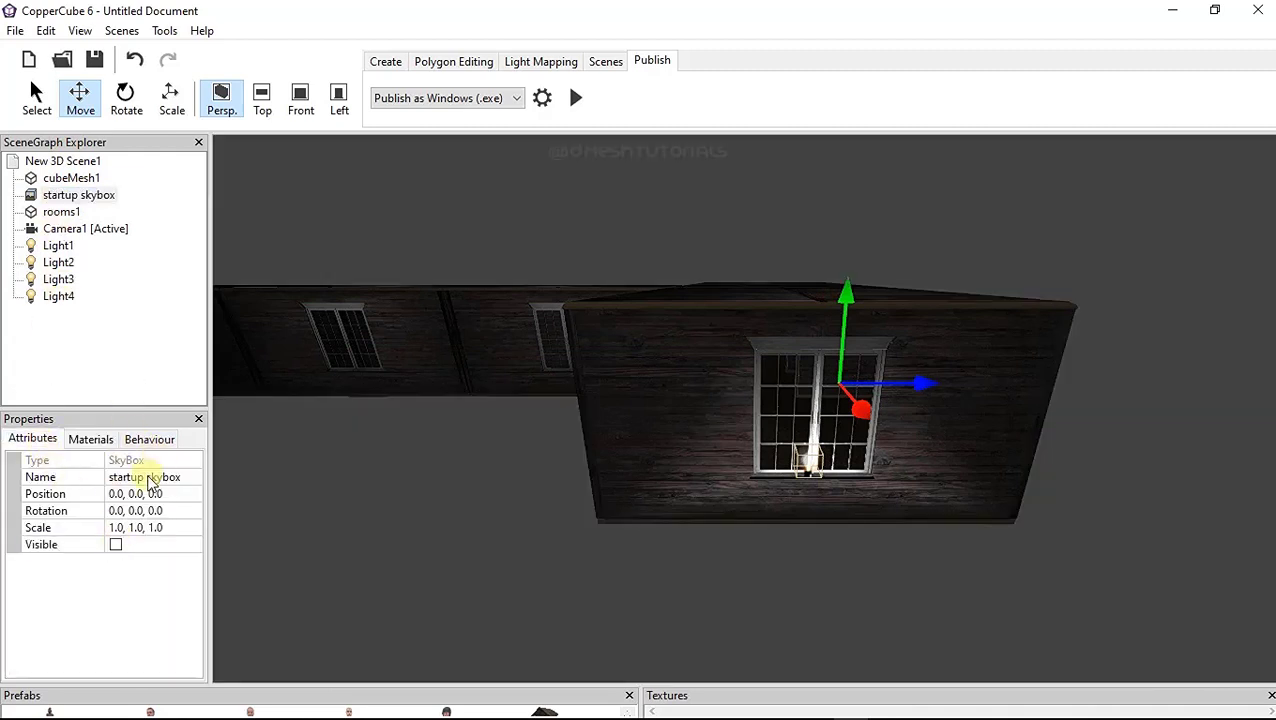
Review the skybox's material settings, then bring up the background colour picker
{"action": "left_click", "coordinate": [91, 440]}
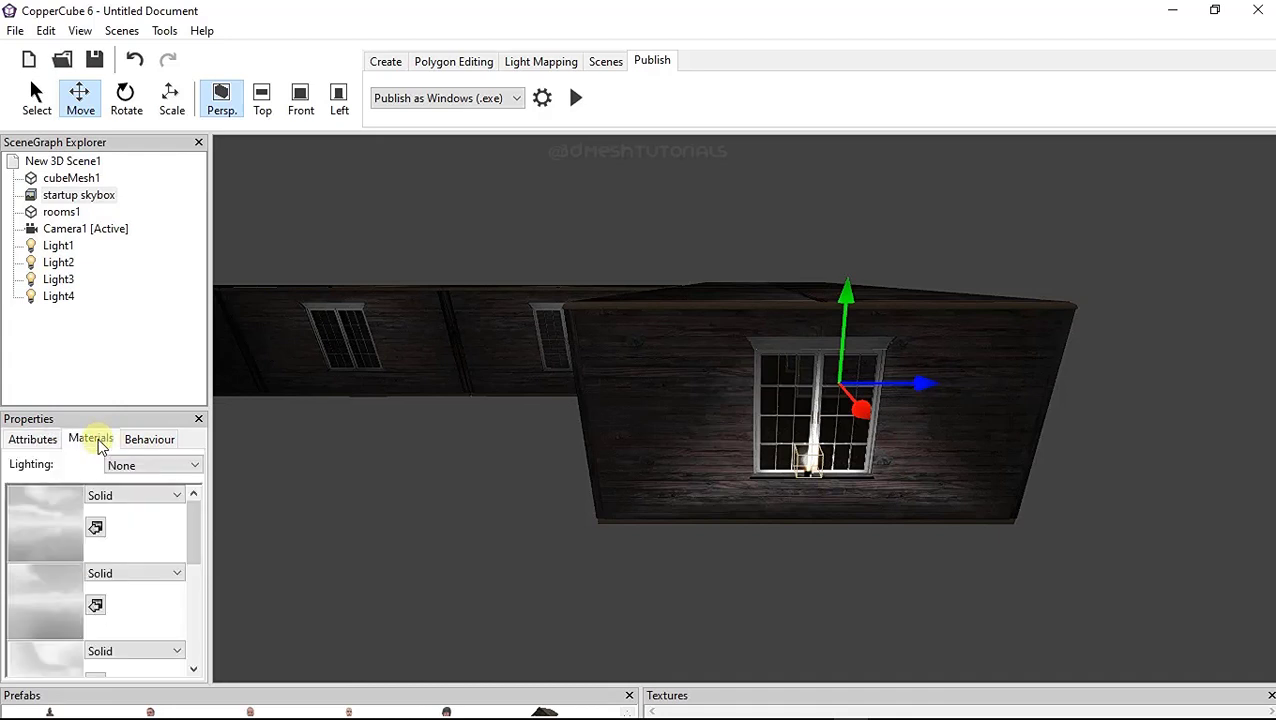
{"action": "left_click", "coordinate": [44, 442]}
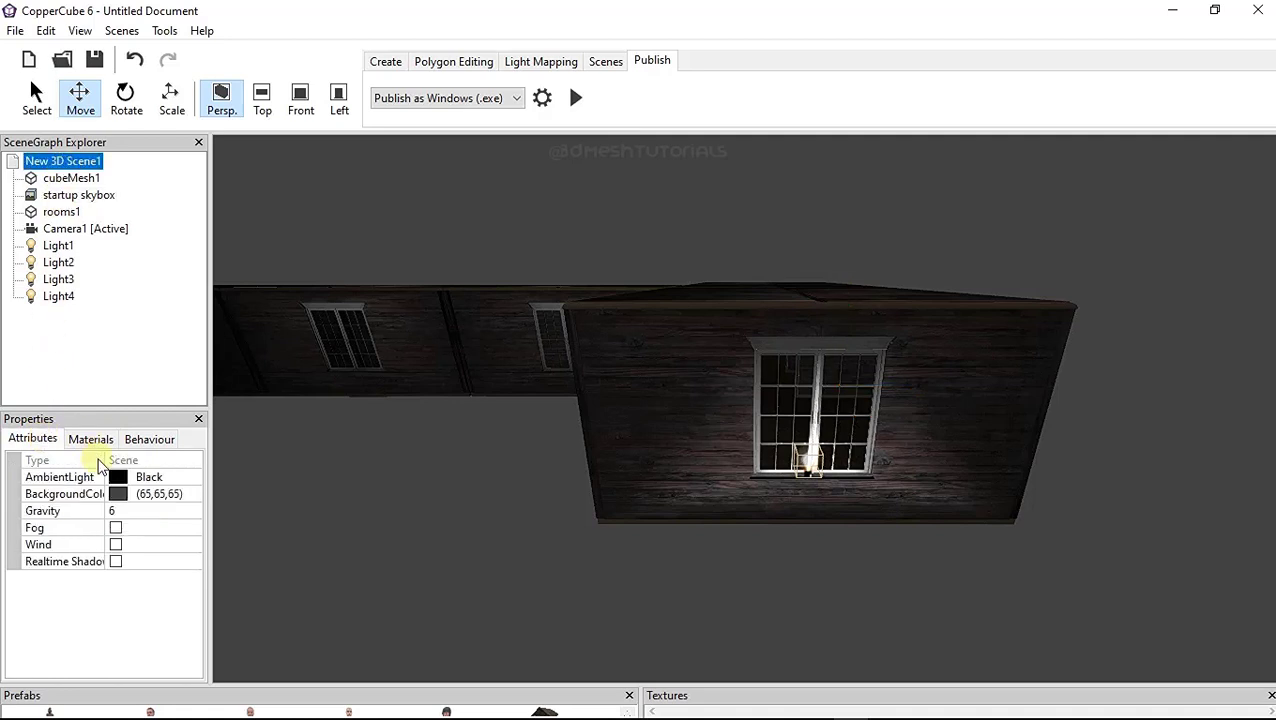
{"action": "left_click", "coordinate": [191, 496]}
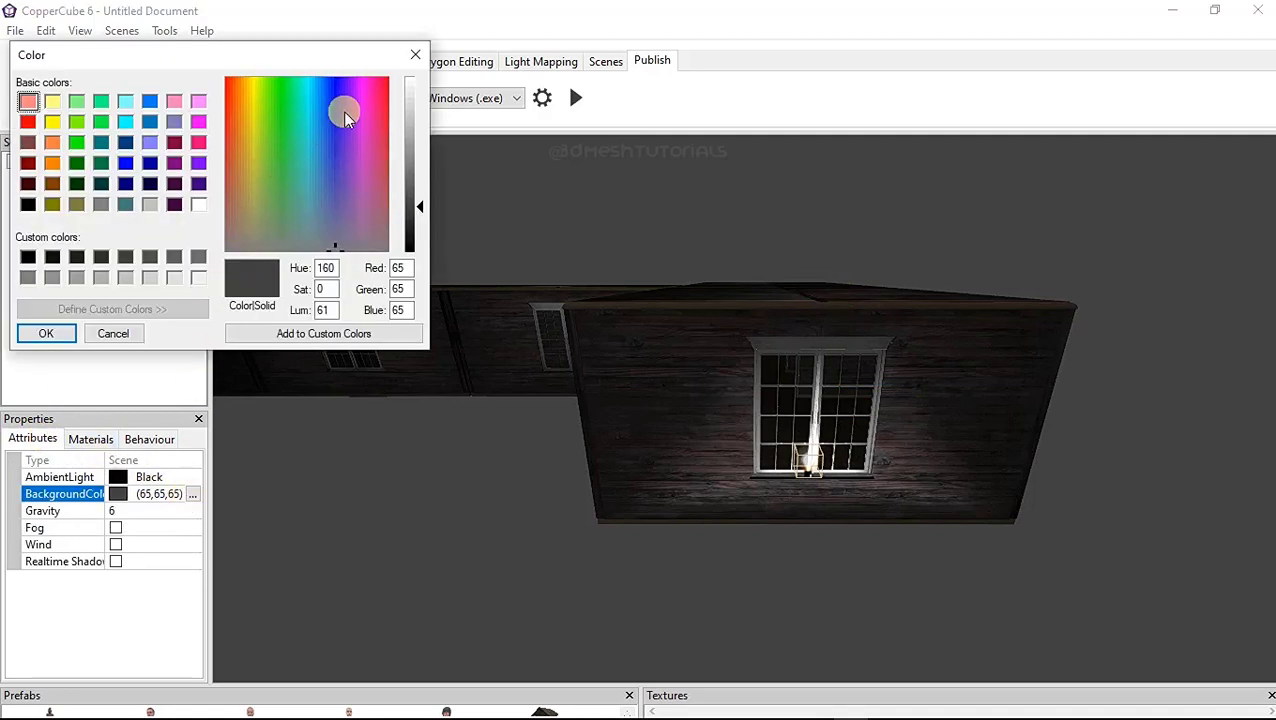